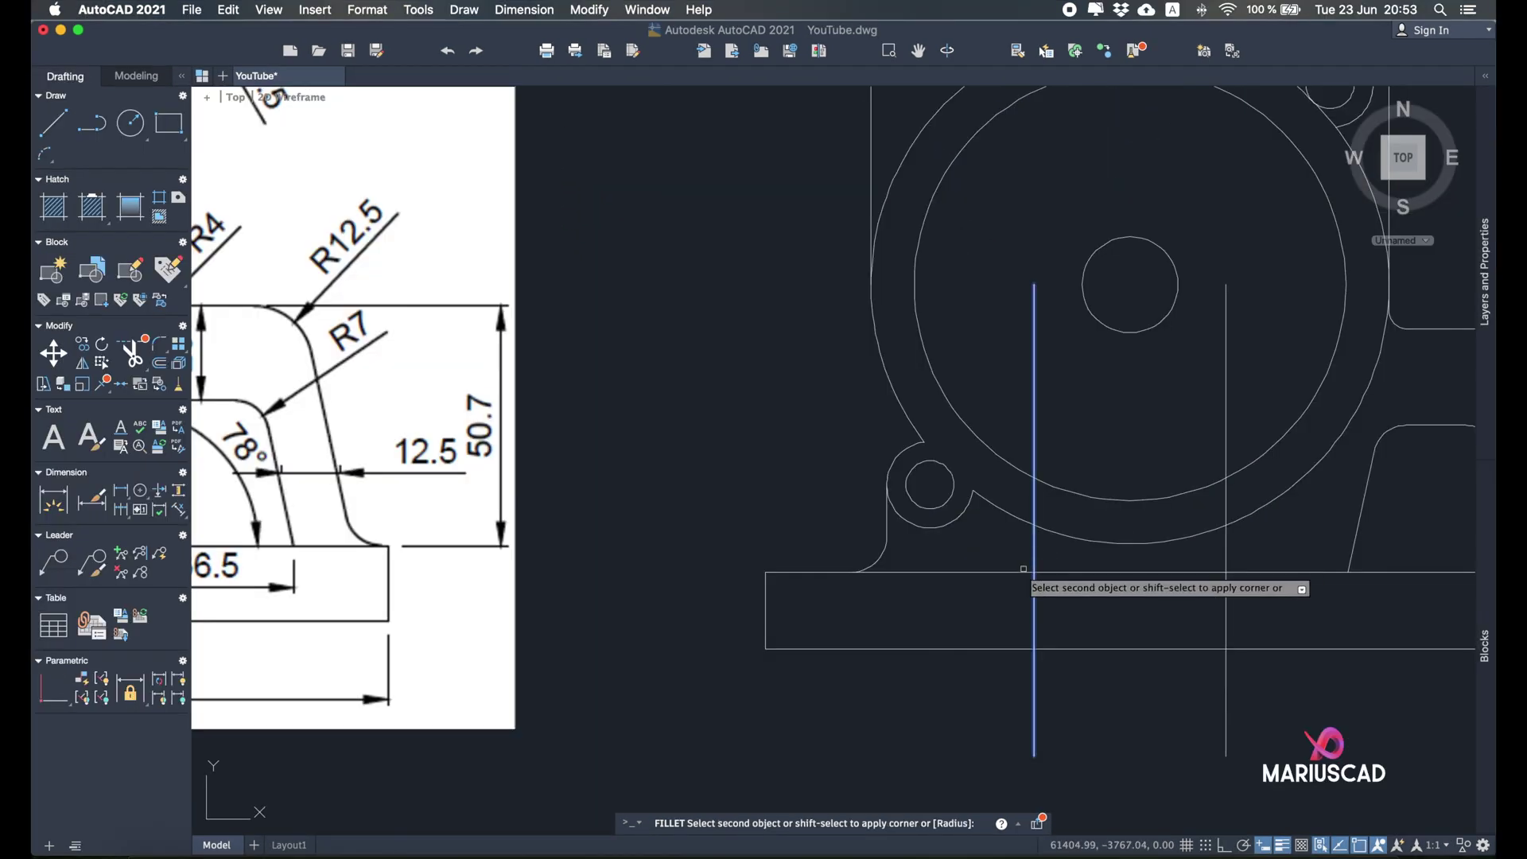
pyautogui.click(1024, 571)
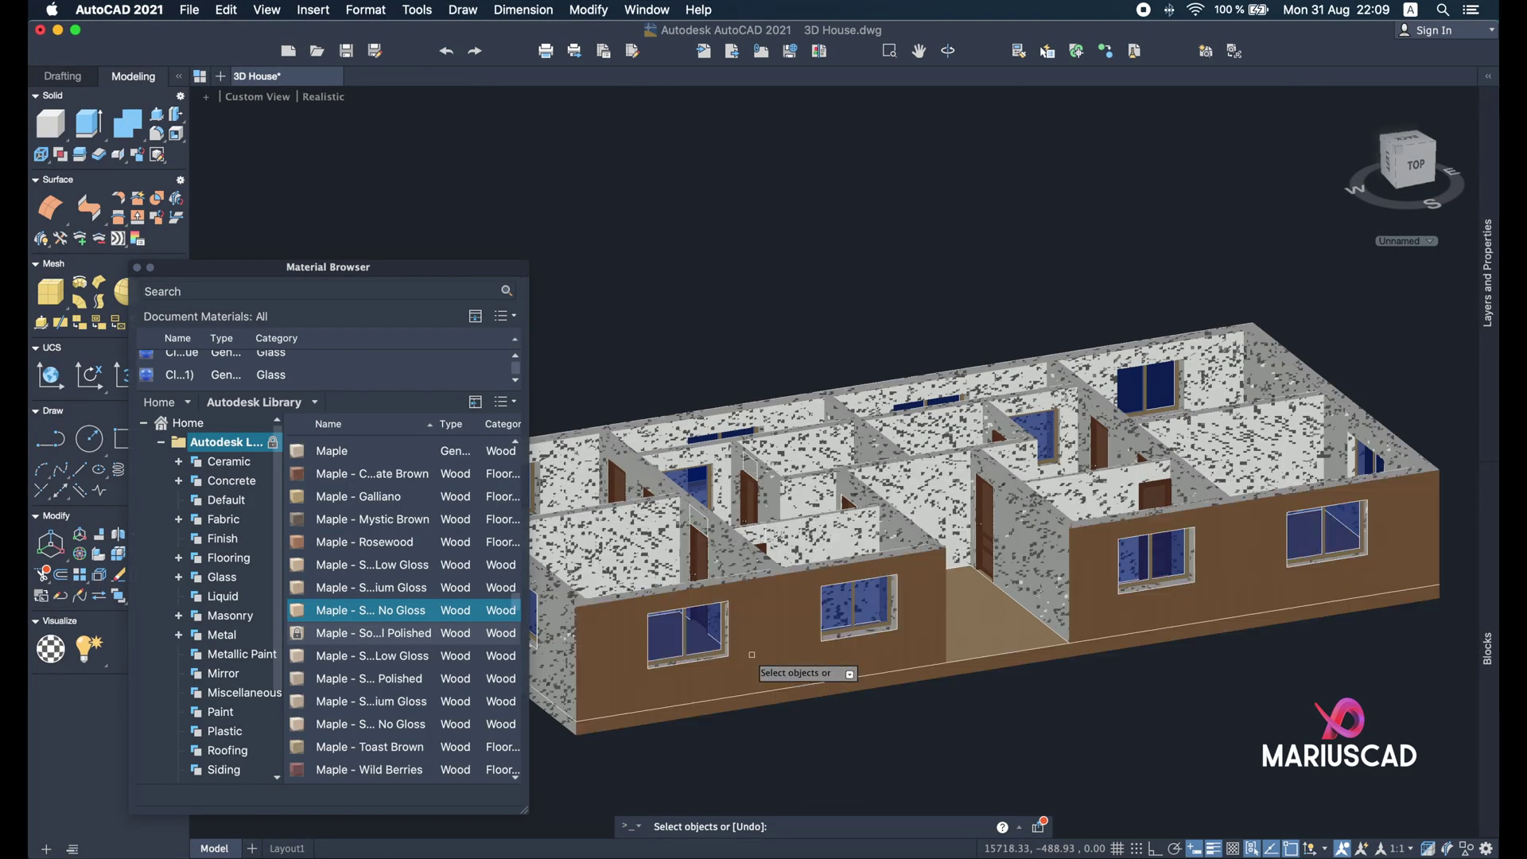
pyautogui.click(752, 655)
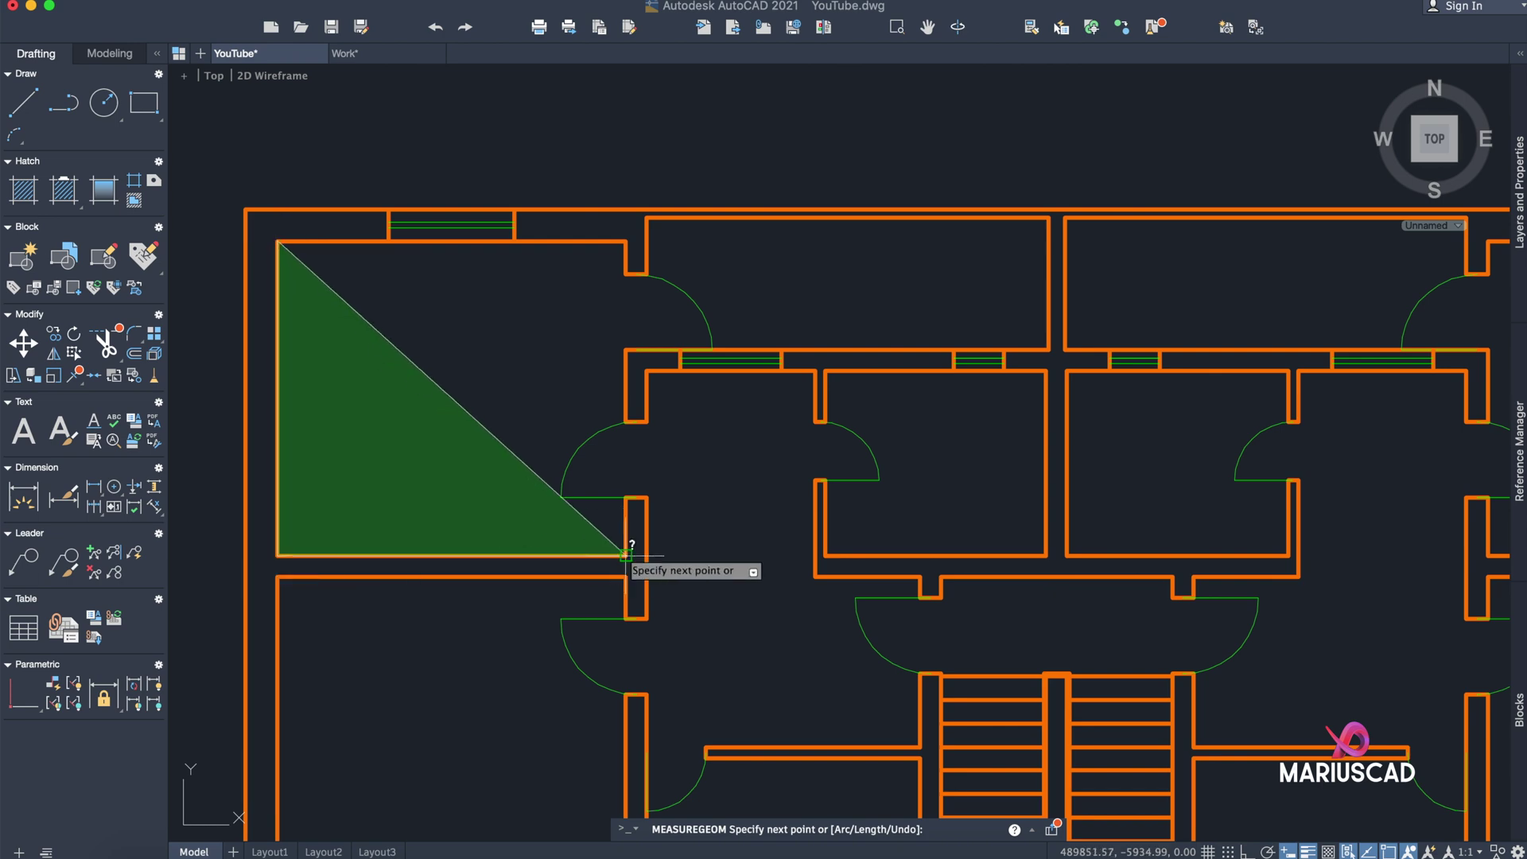
pyautogui.click(626, 554)
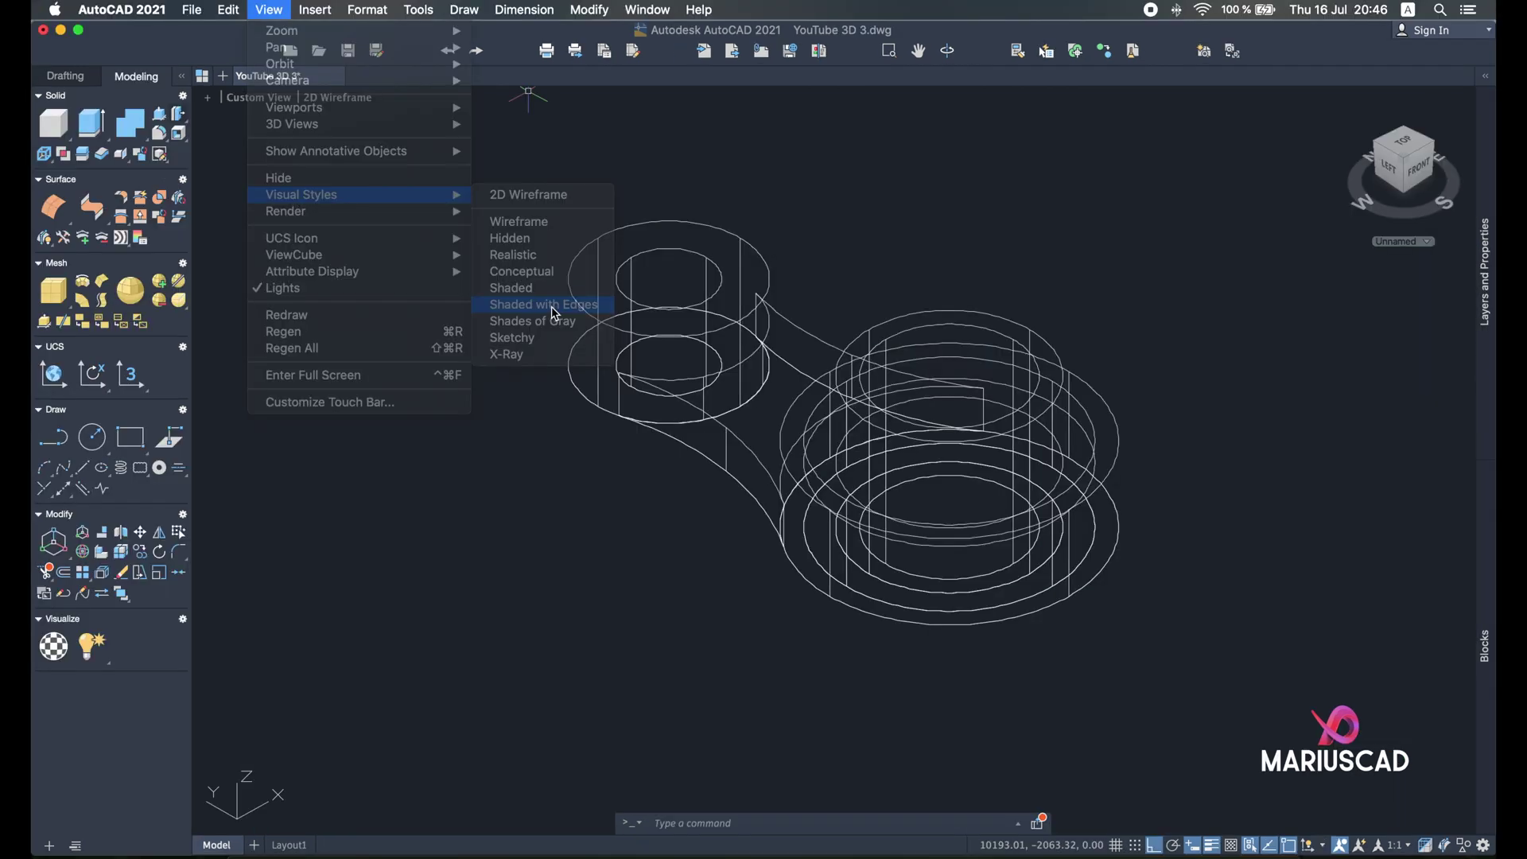
pyautogui.click(546, 300)
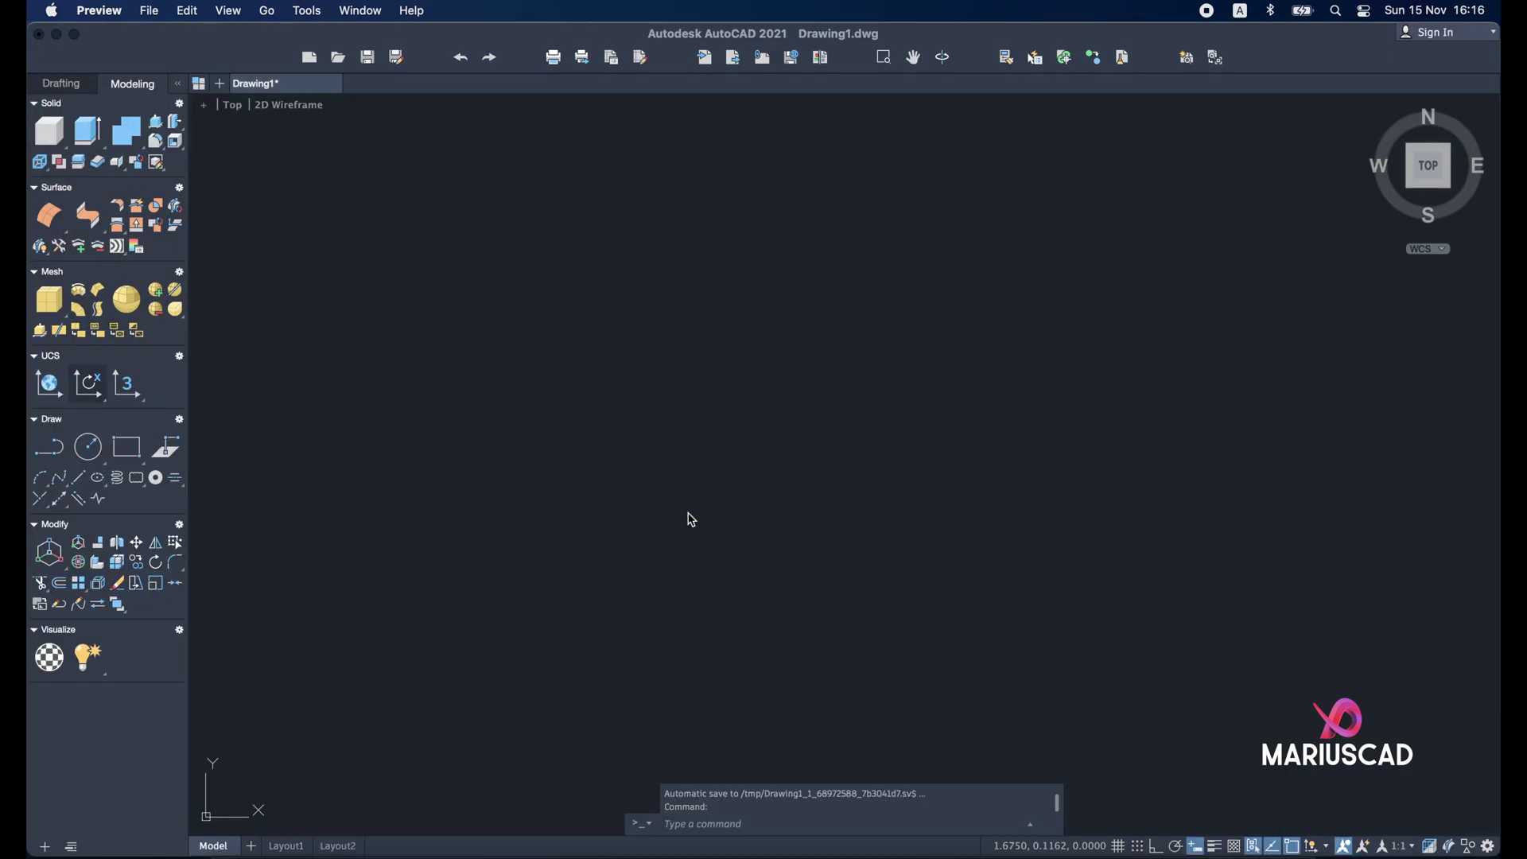
# Step: Draw a 55 by 50 rectangle in the top view as the base plate outline
pyautogui.click(690, 519)
pyautogui.press('Escape')
pyautogui.write('rect')
pyautogui.press('Return')
pyautogui.click(635, 342)
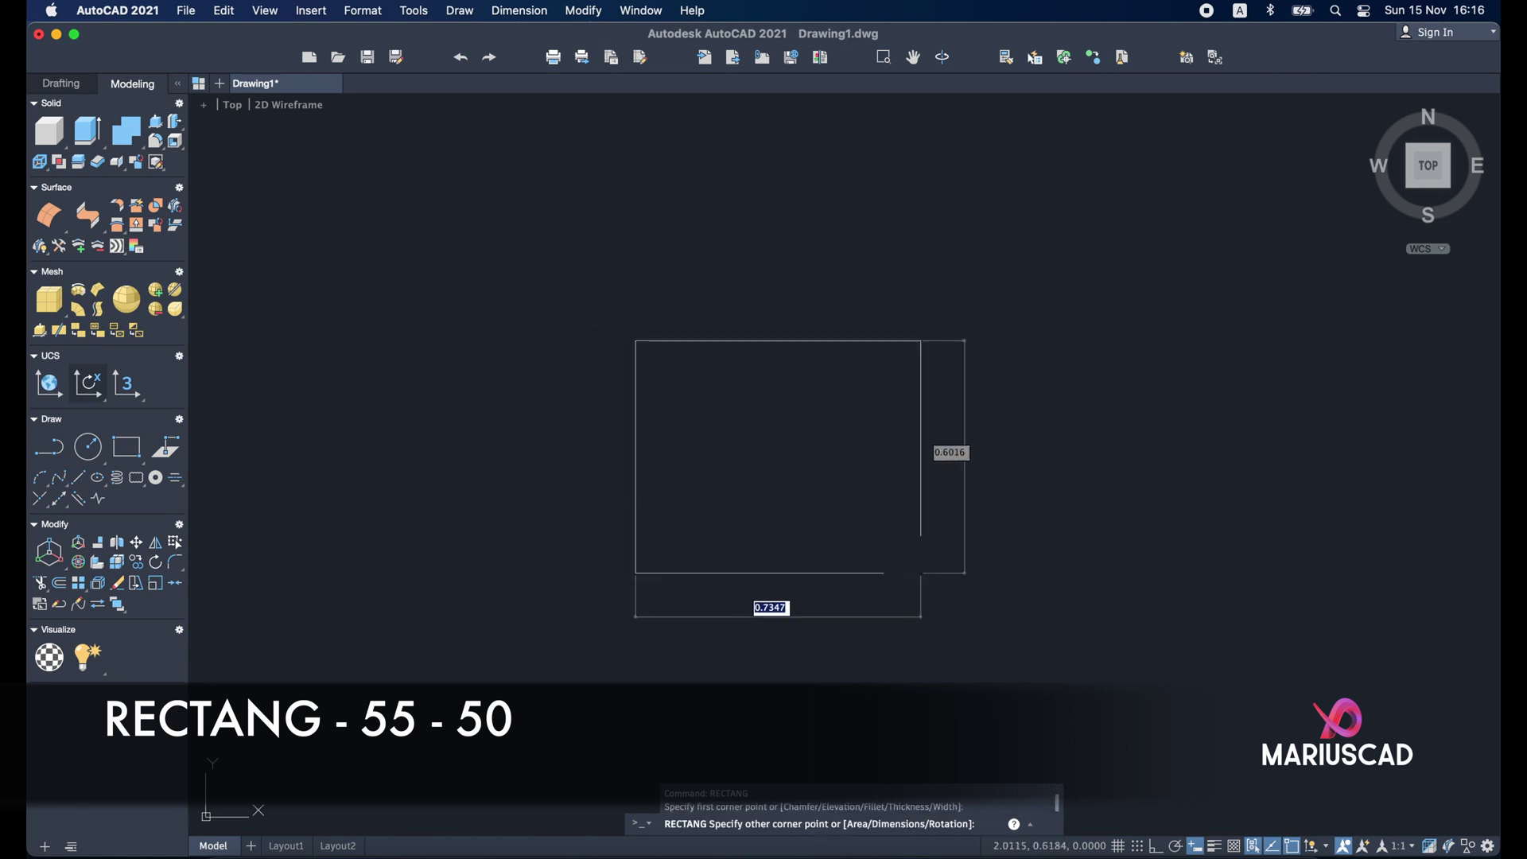
pyautogui.write('55')
pyautogui.press('Tab')
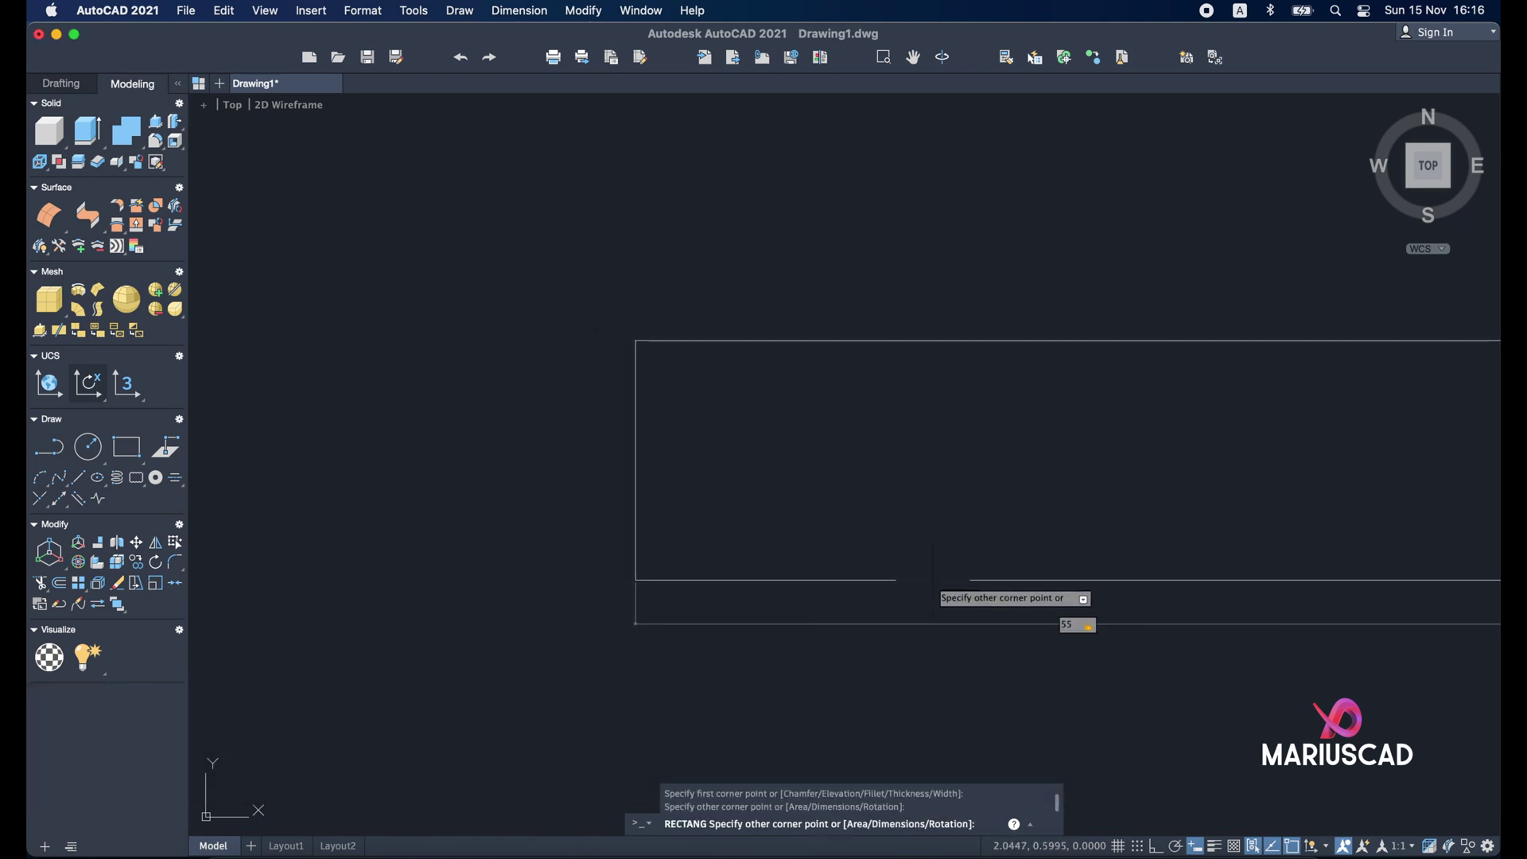
pyautogui.write('50')
pyautogui.press('Return')
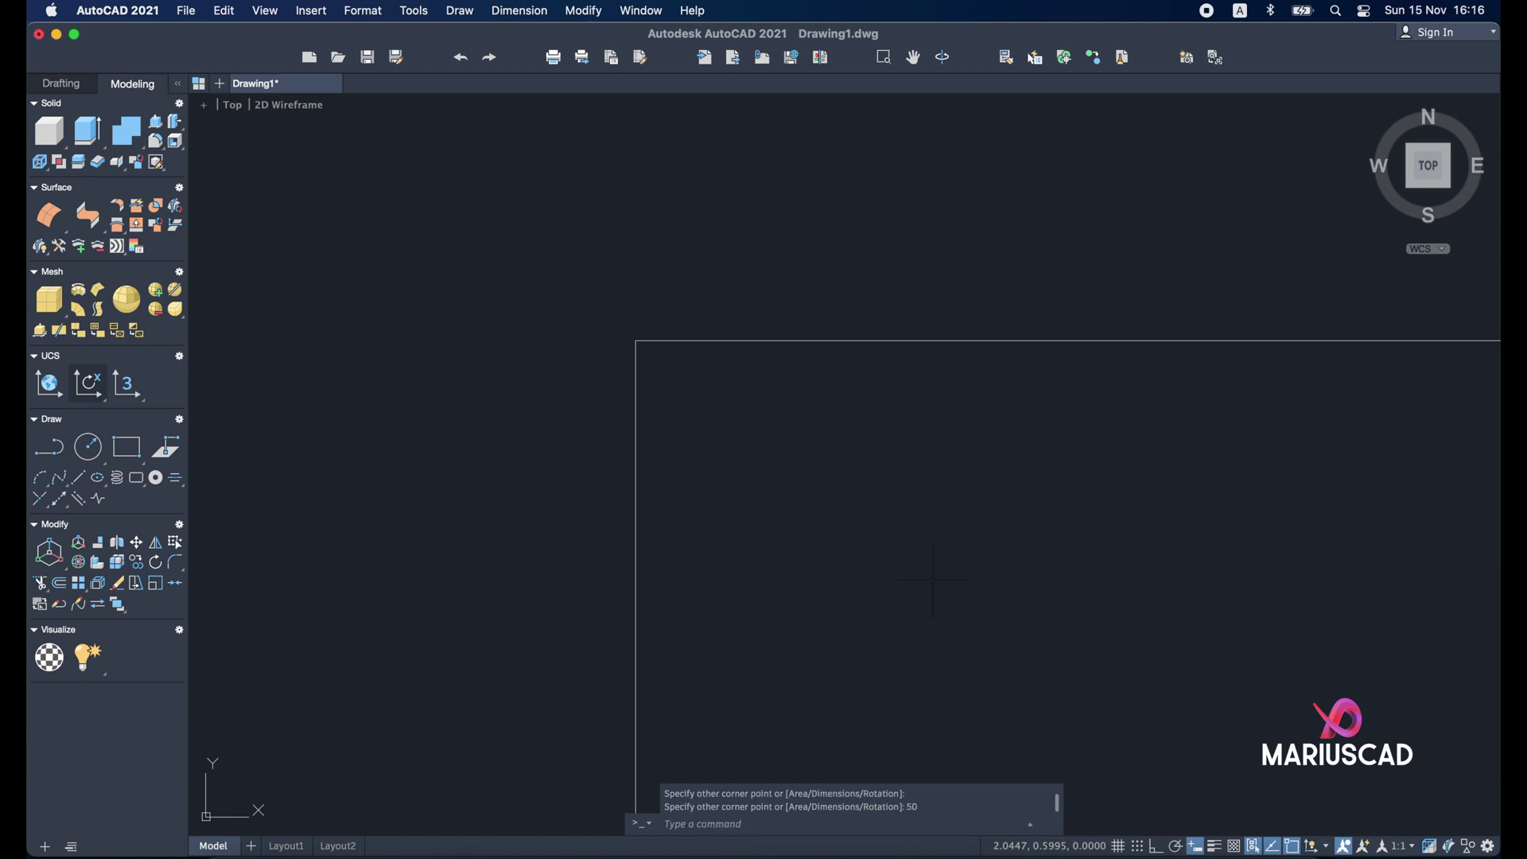
# Step: Draw a 15 by 20 helper rectangle inside the plate outline, starting from its upper-right corner
pyautogui.scroll(-5, 933, 580)
pyautogui.moveTo(1004, 621)
pyautogui.mouseDown(button='middle')
pyautogui.moveTo(547, 293)
pyautogui.moveTo(719, 396)
pyautogui.mouseUp(button='middle')
pyautogui.middleClick(719, 395)
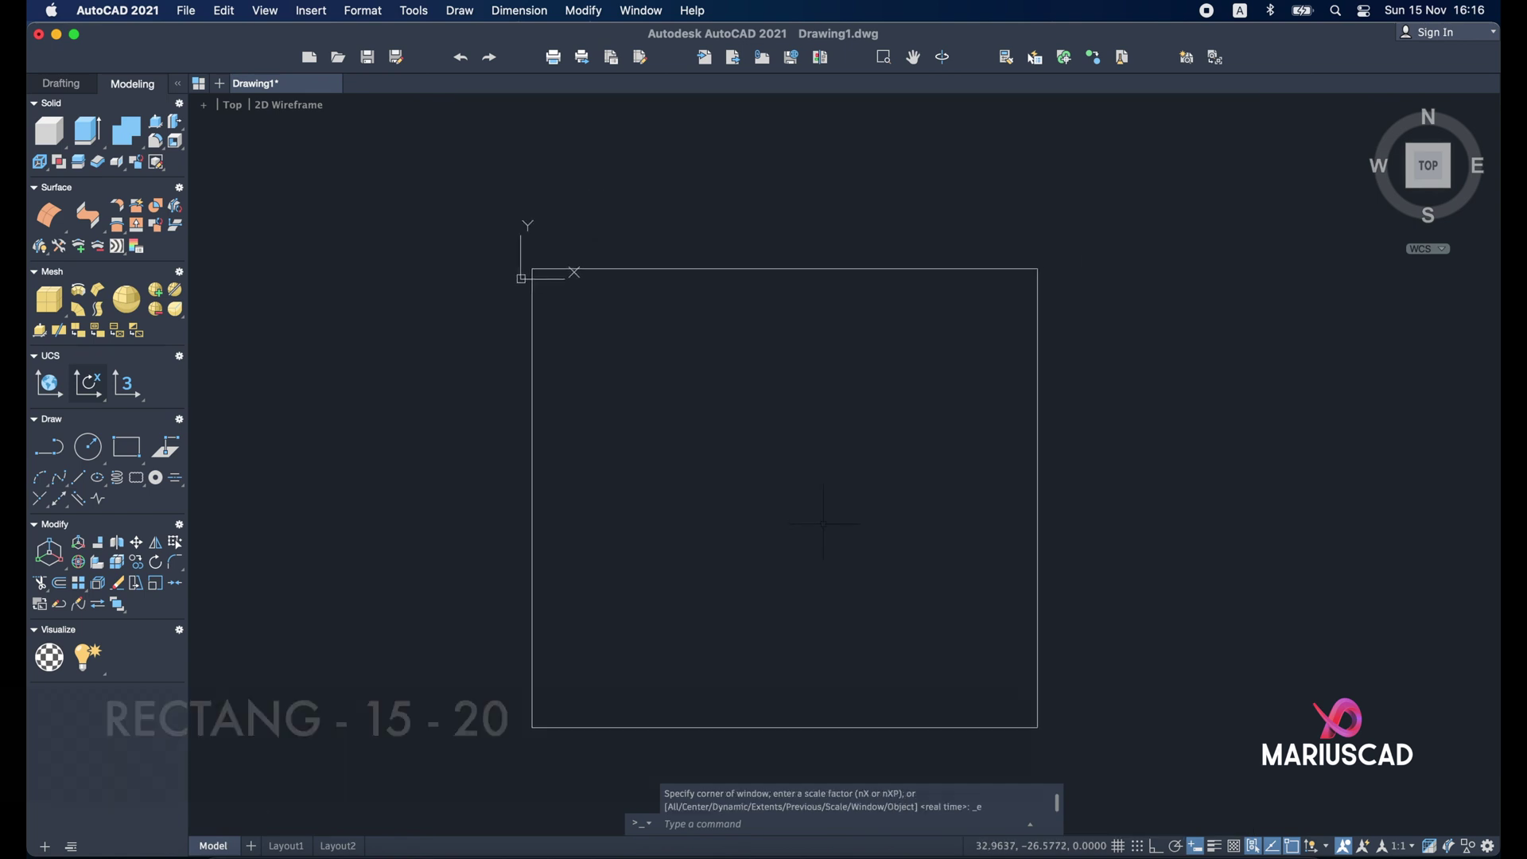
pyautogui.write('rect')
pyautogui.press('Return')
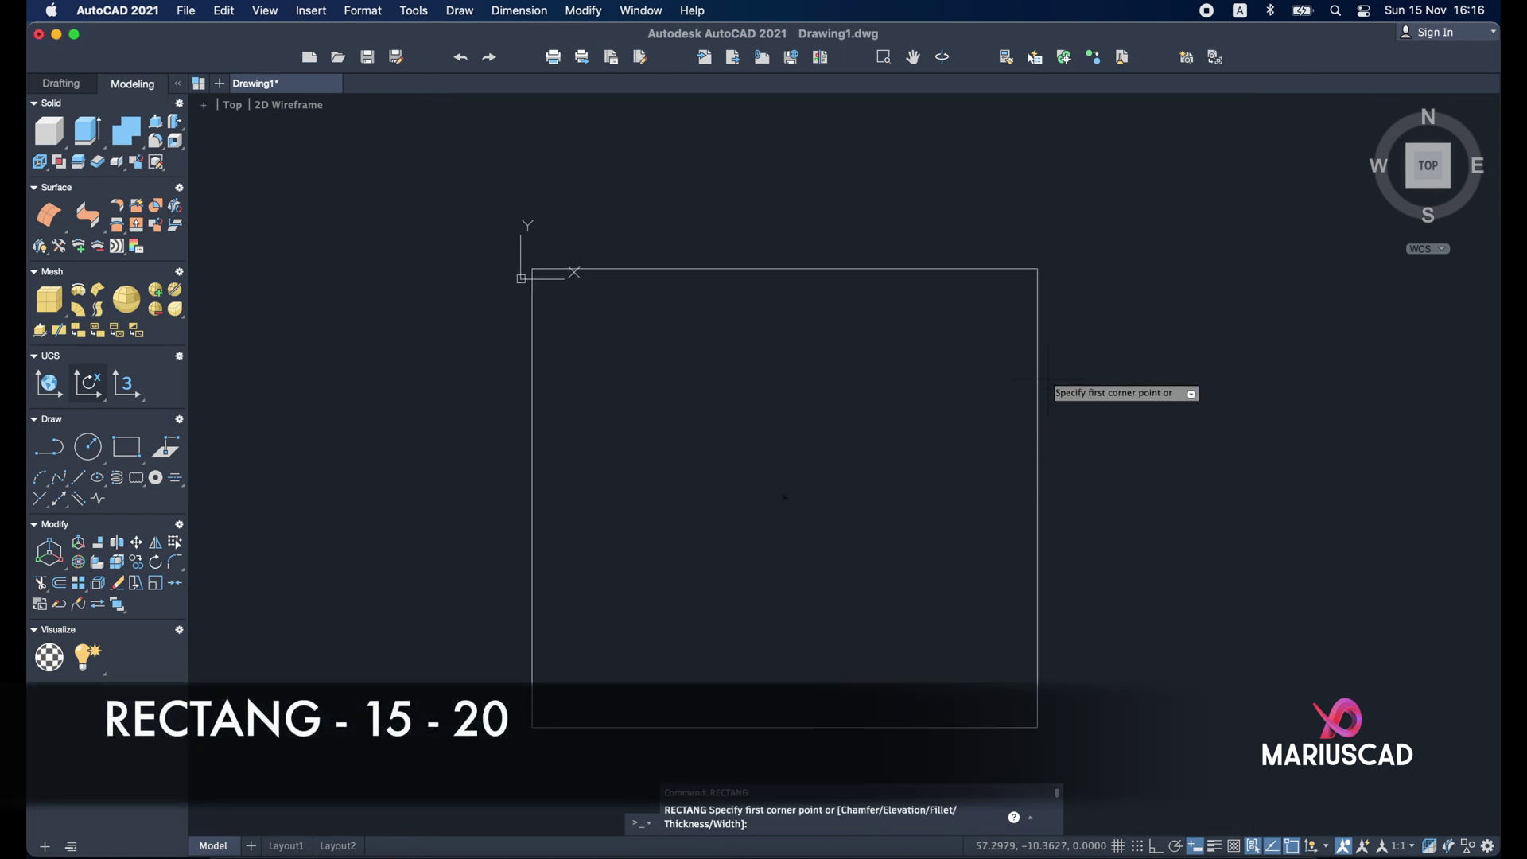
pyautogui.click(1037, 270)
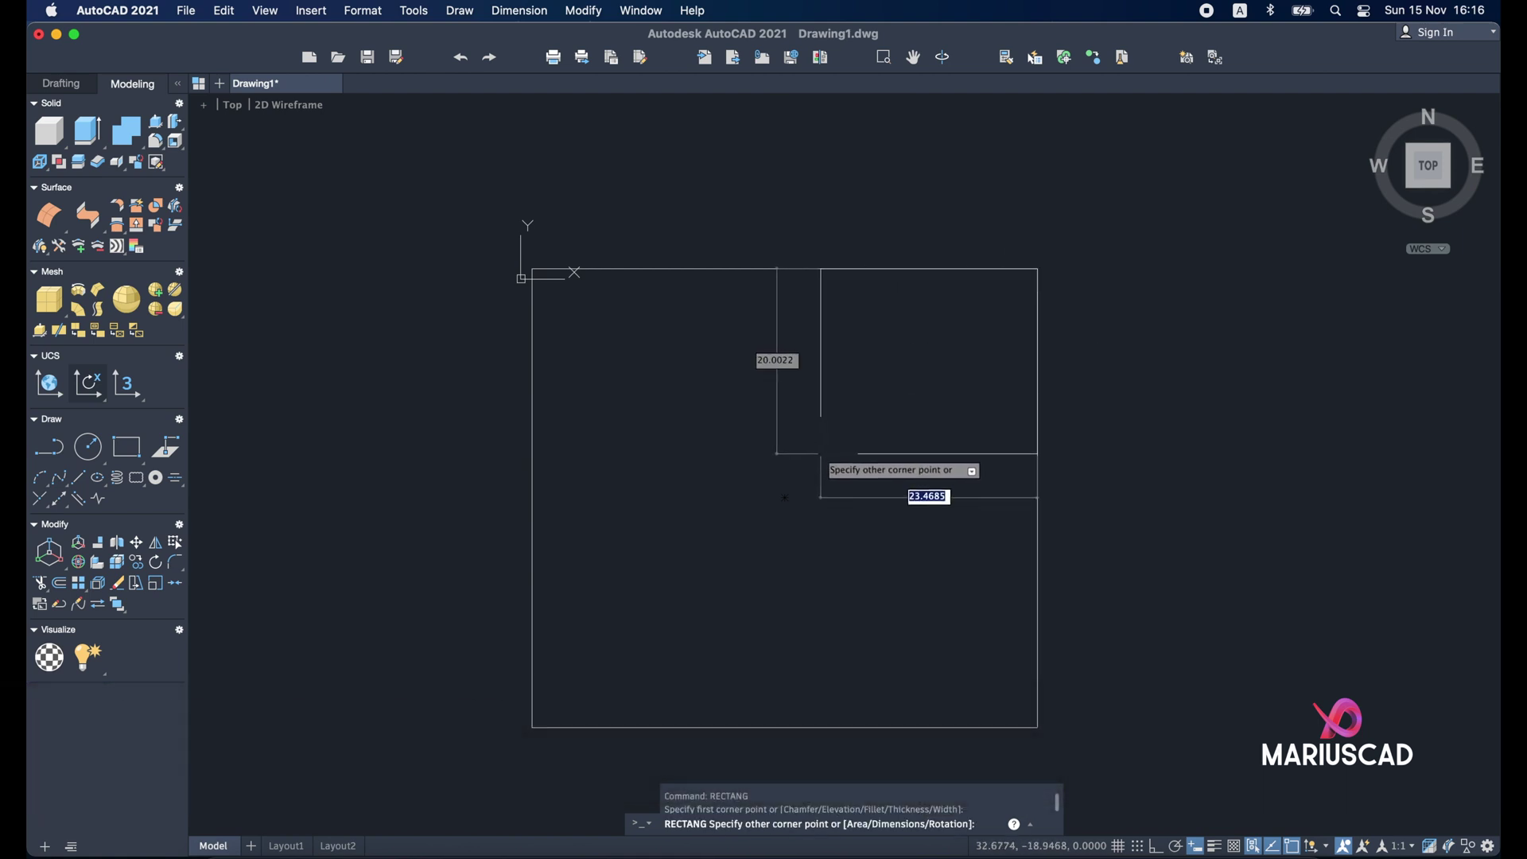
pyautogui.write('15')
pyautogui.press('Tab')
pyautogui.write('2')
pyautogui.press('Return')
pyautogui.press('Escape')
pyautogui.click(1023, 500)
pyautogui.press('Escape')
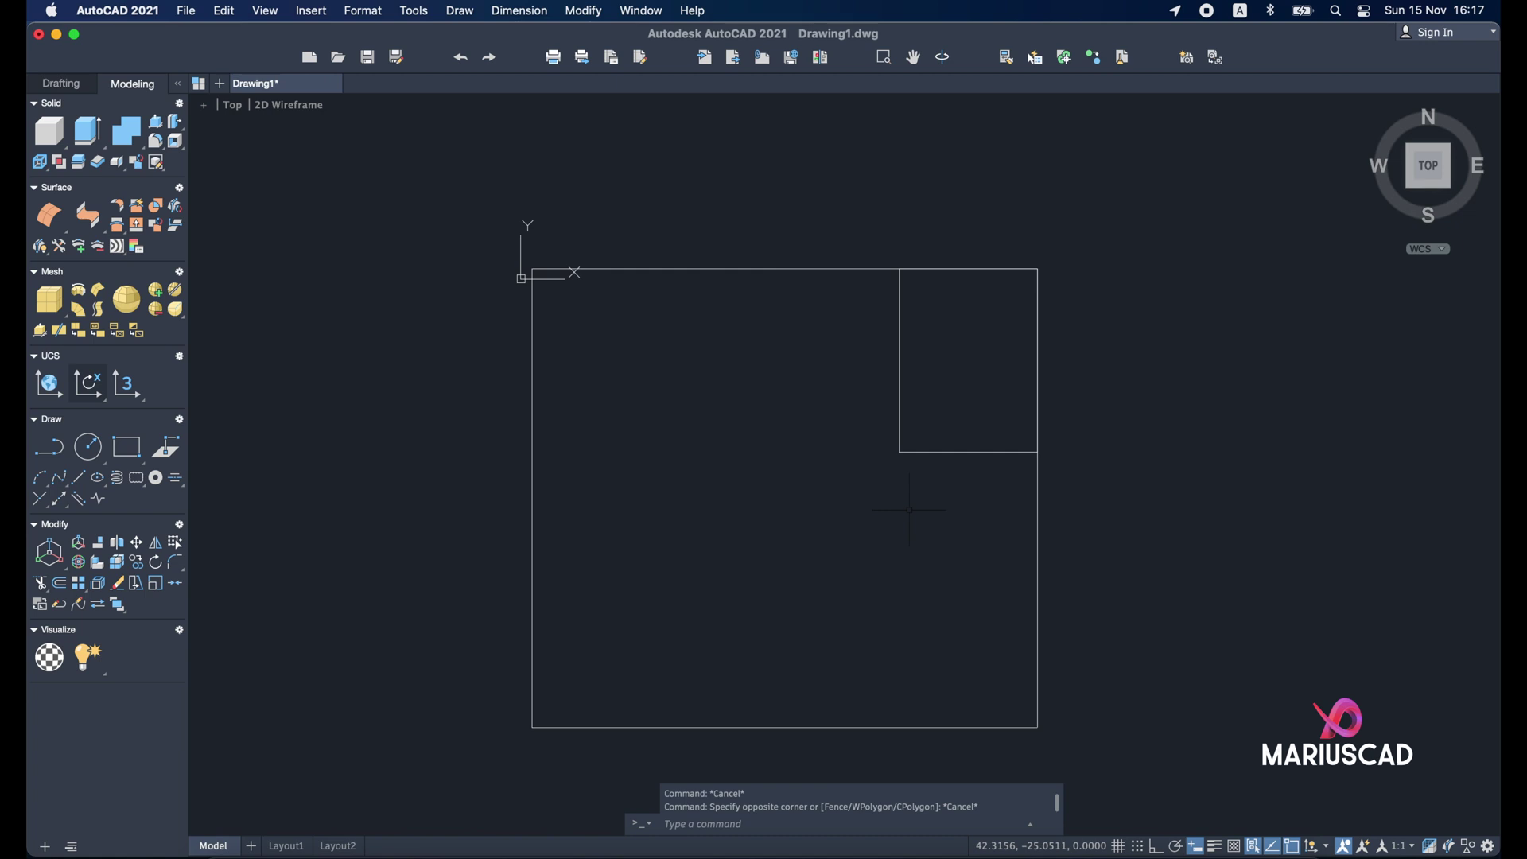
# Step: Draw a circle of diameter 14 centred on the lower-left corner of the 15 by 20 helper rectangle
pyautogui.write('circle')
pyautogui.press('Return')
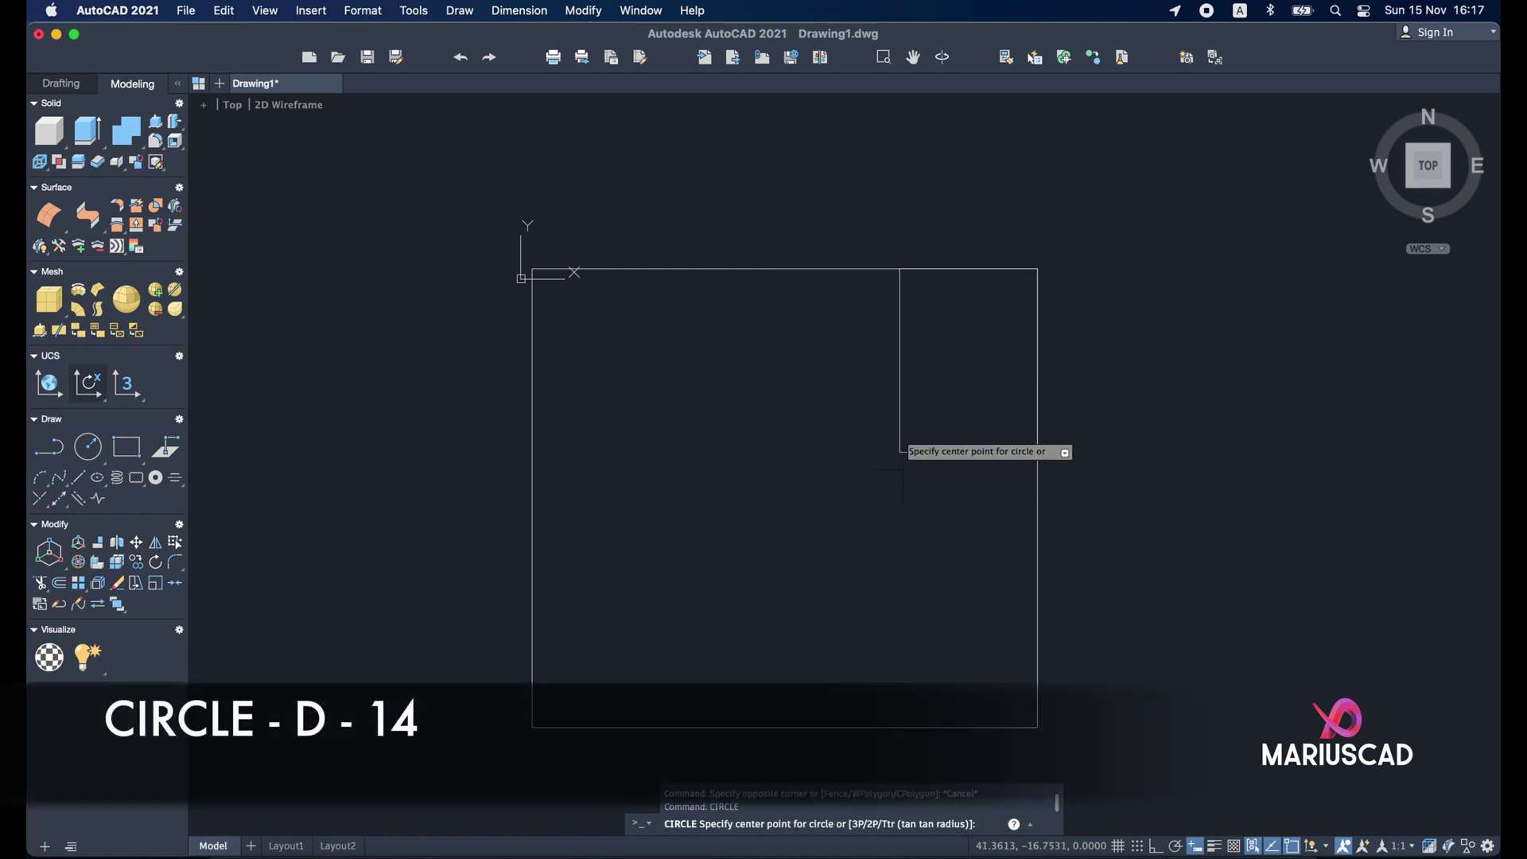
pyautogui.click(900, 452)
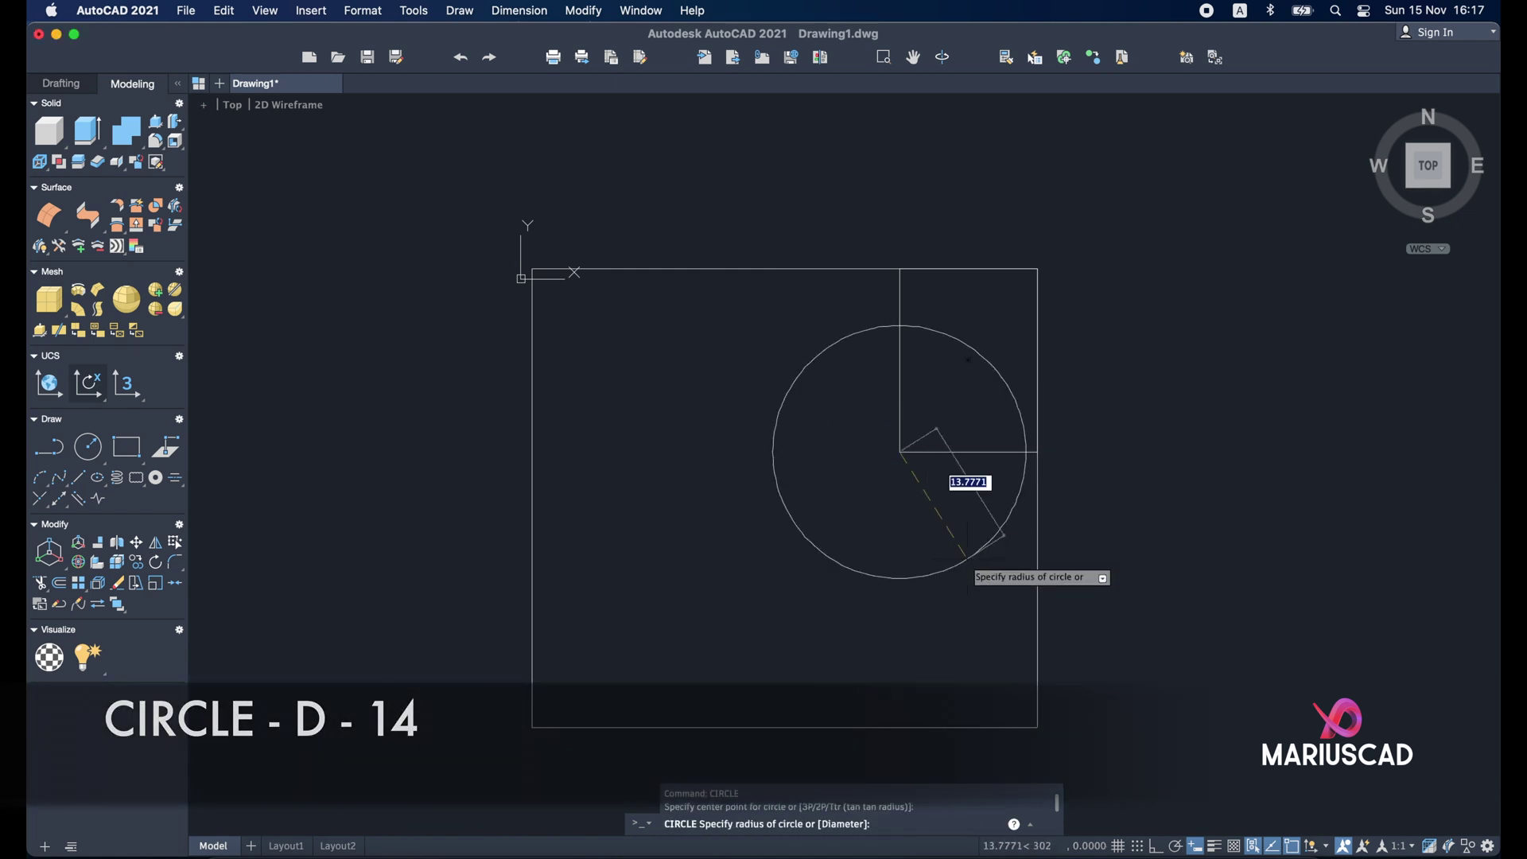
pyautogui.write('d')
pyautogui.press('Return')
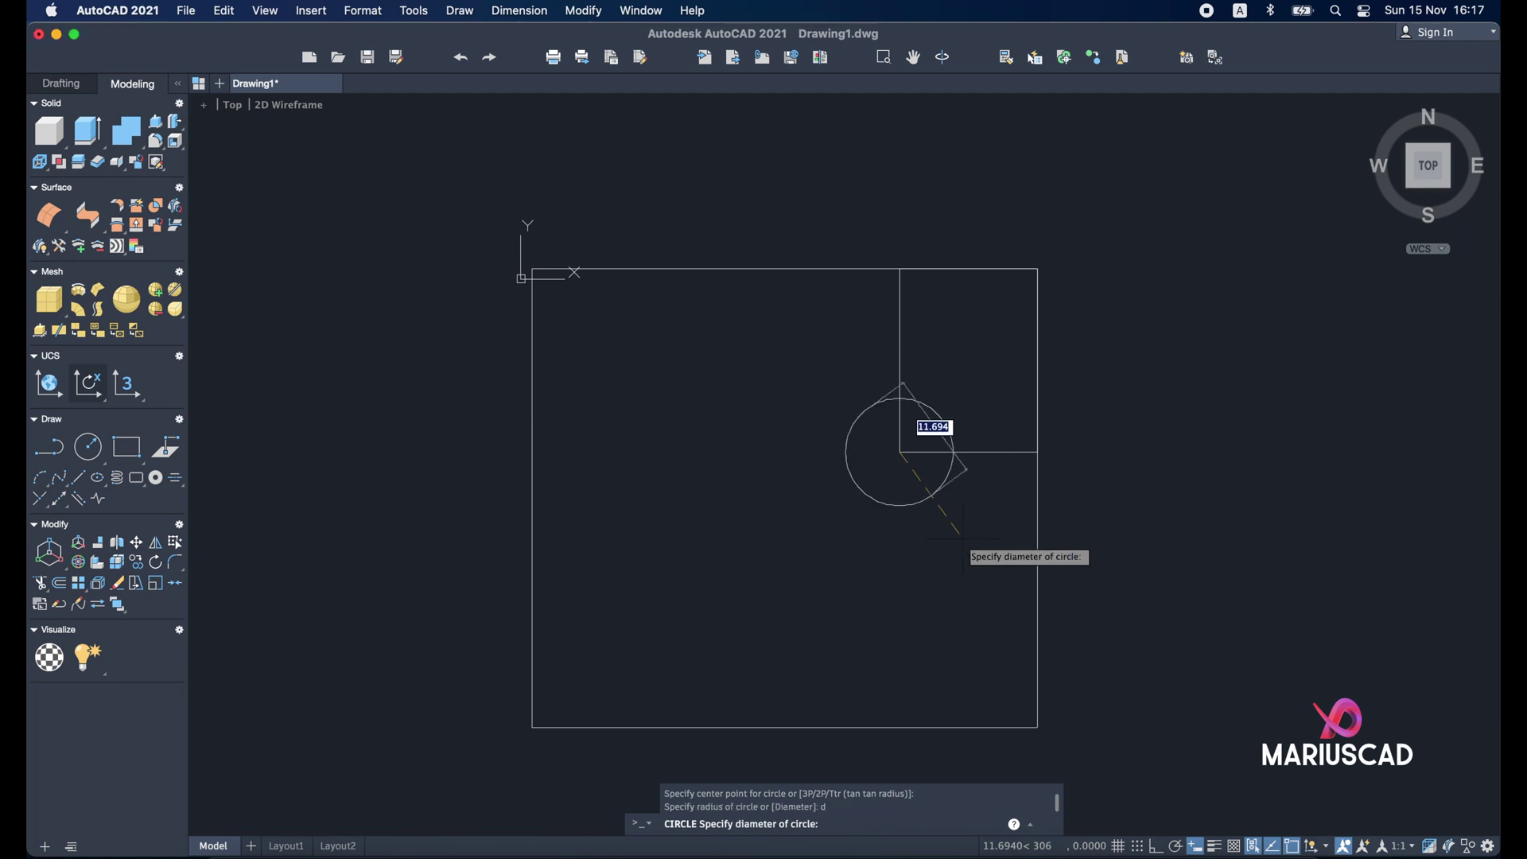
pyautogui.write('14')
pyautogui.press('Return')
pyautogui.press('Escape')
# Step: Delete the 15 by 20 helper rectangle, keeping the circle and the plate outline
pyautogui.click(987, 478)
pyautogui.click(992, 468)
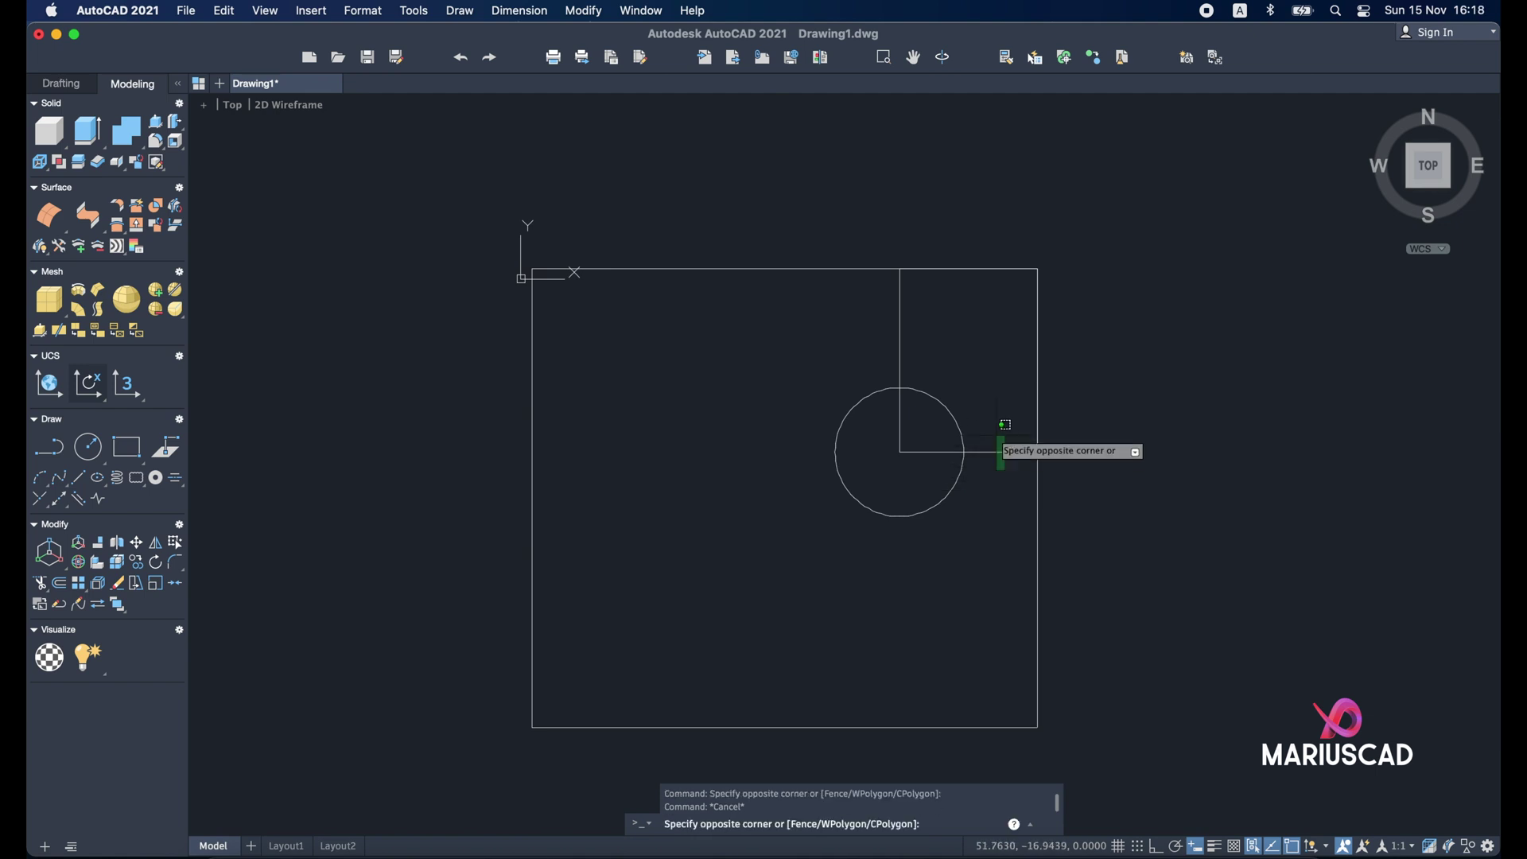
pyautogui.click(995, 434)
pyautogui.press('Delete')
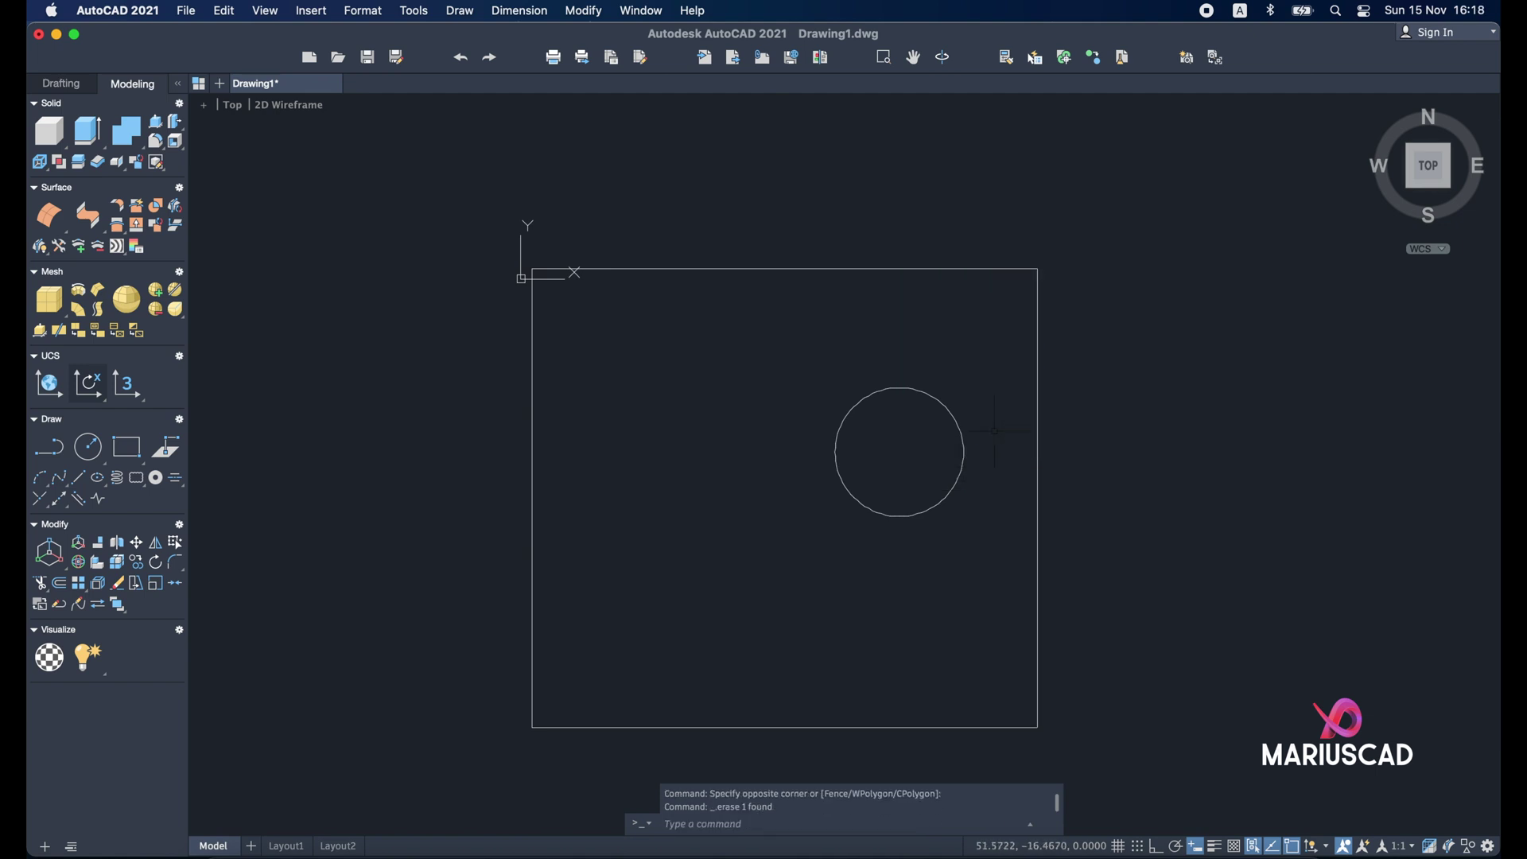
# Step: Check the hole spacing in the reference drawing and copy the circle 25 units straight to the left with Ortho on
pyautogui.click(1249, 851)
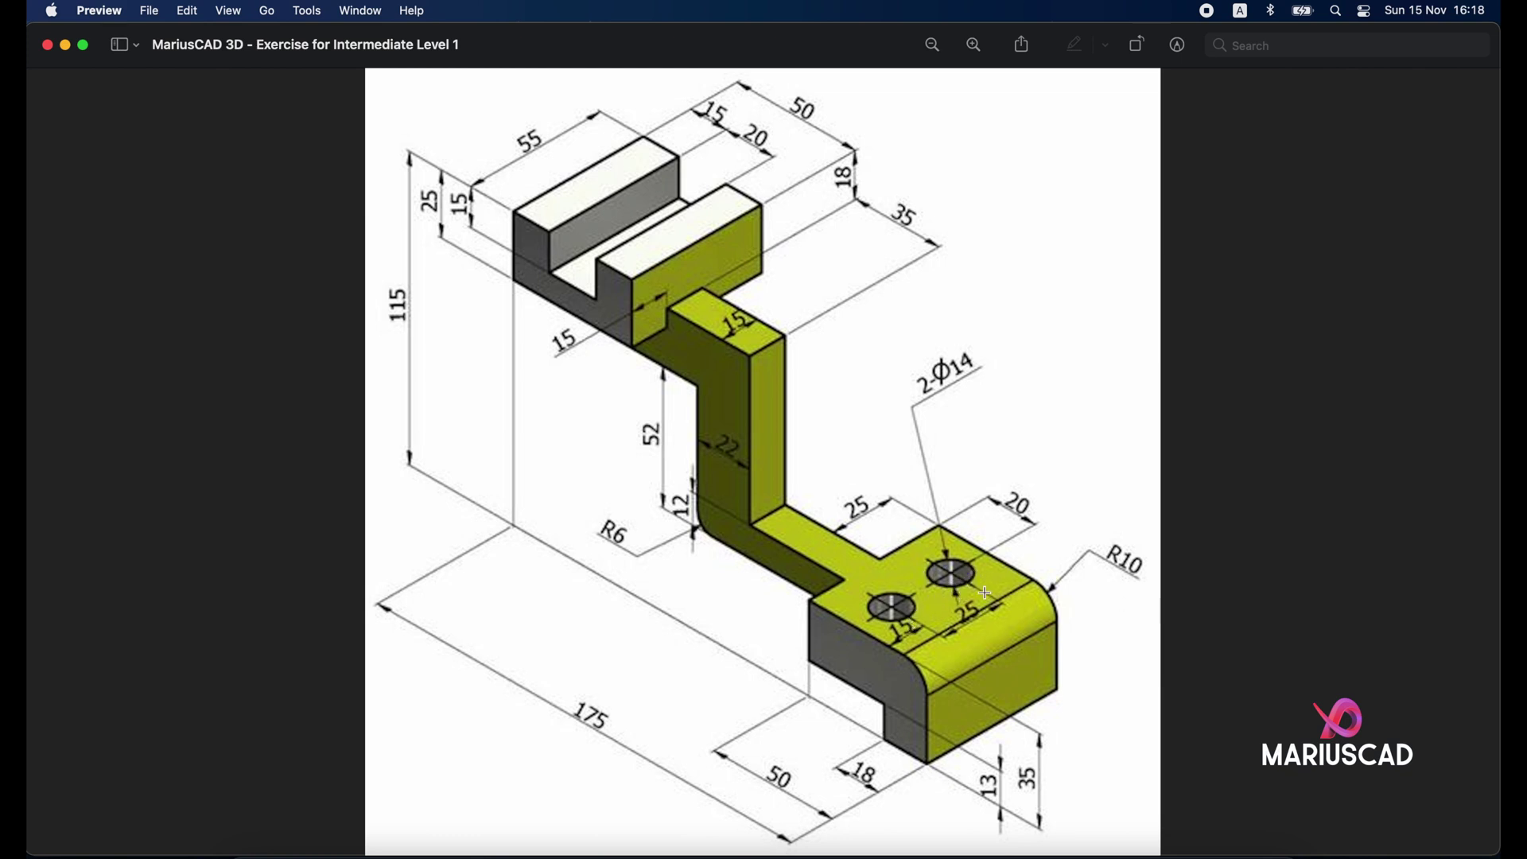
pyautogui.click(65, 45)
pyautogui.click(810, 587)
pyautogui.press('Escape')
pyautogui.press('Escape')
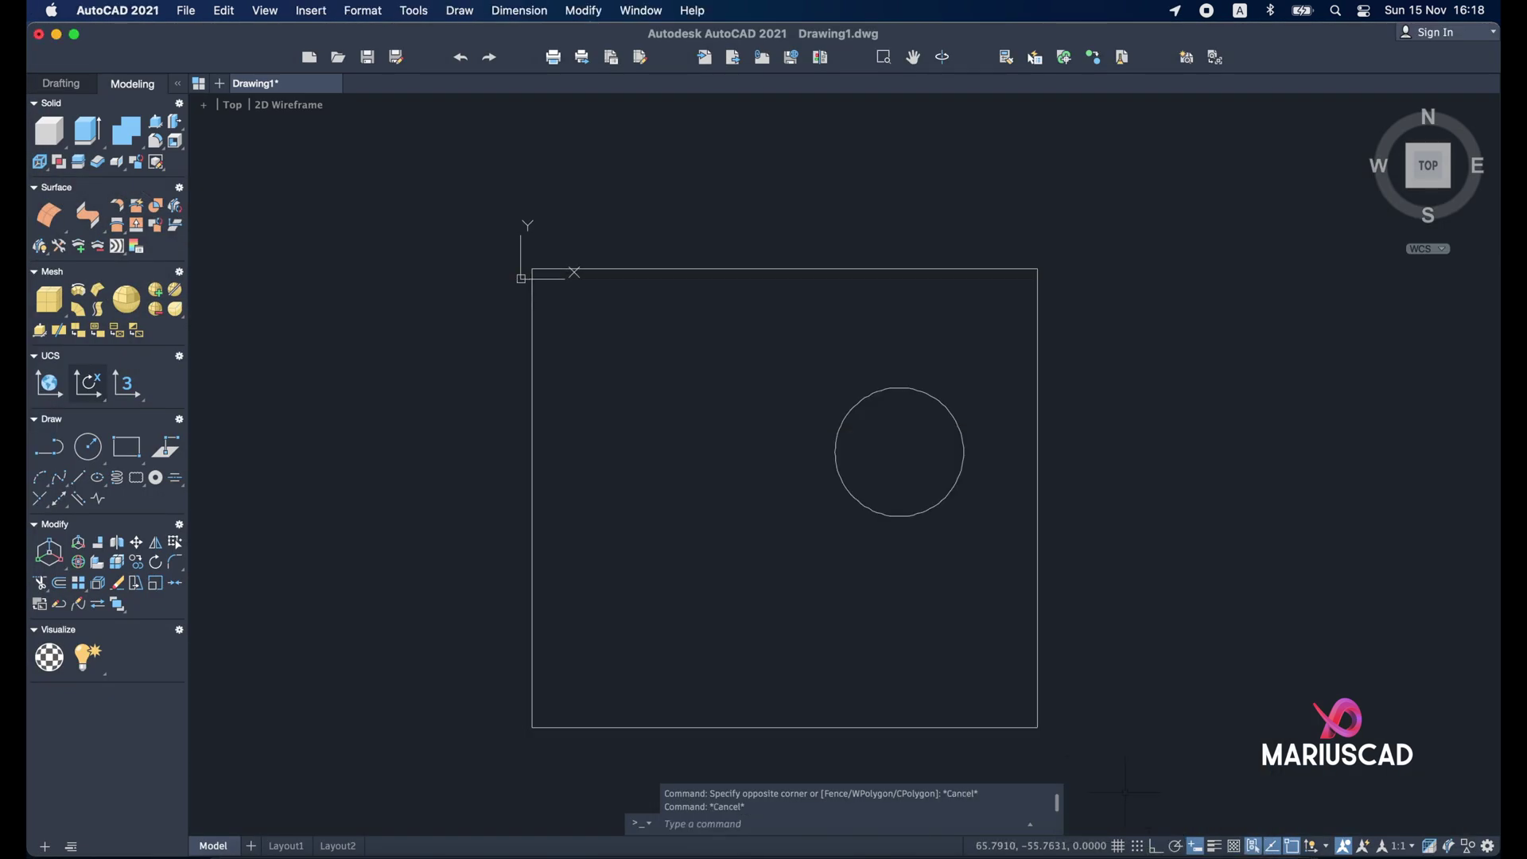
pyautogui.click(1157, 846)
pyautogui.moveTo(926, 545); pyautogui.dragTo(868, 458)
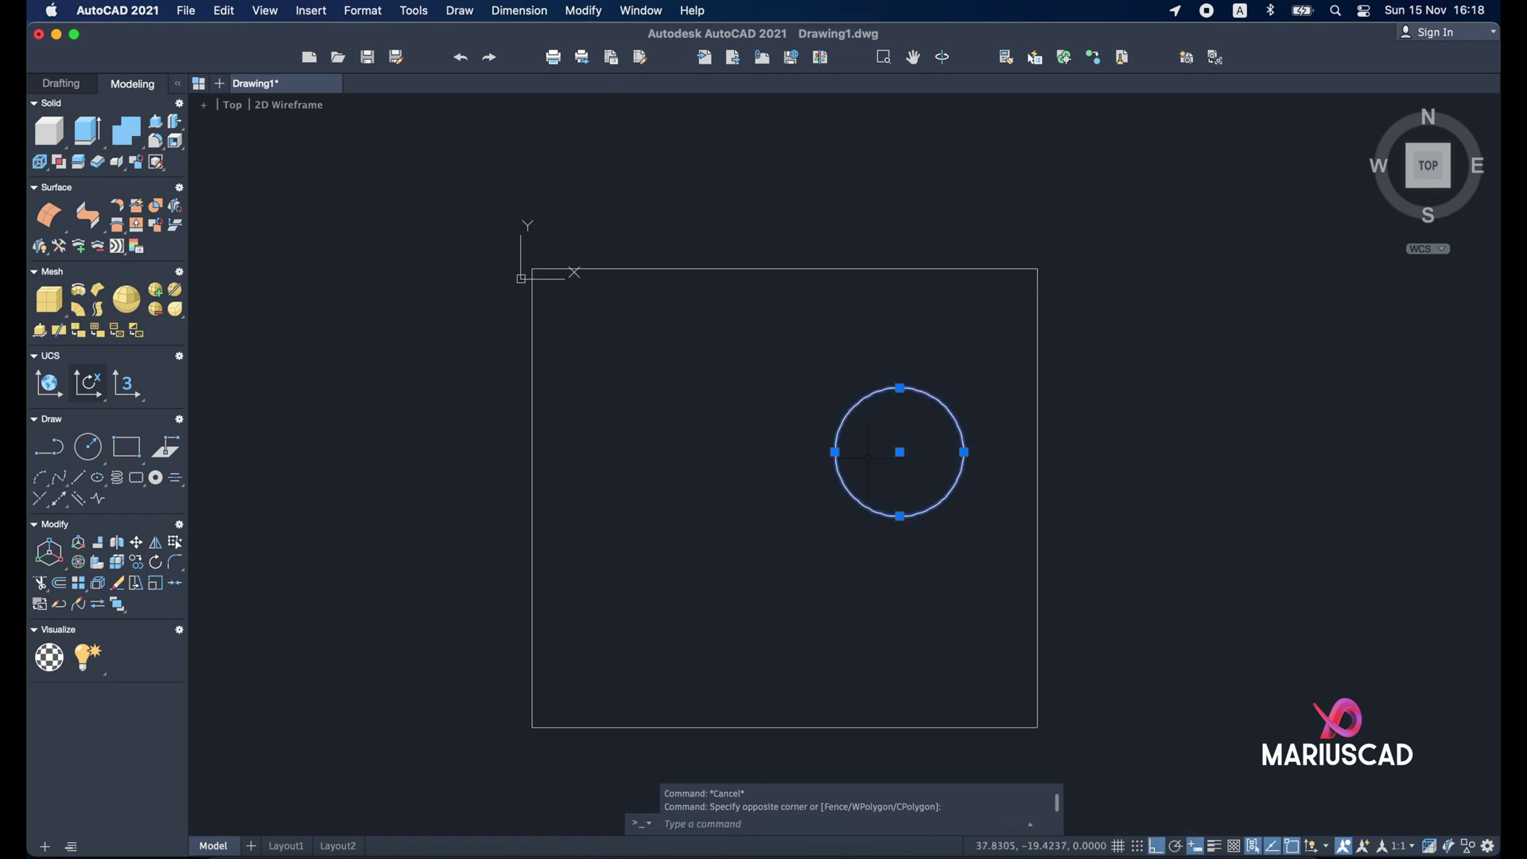
pyautogui.write('c')
pyautogui.press('Return')
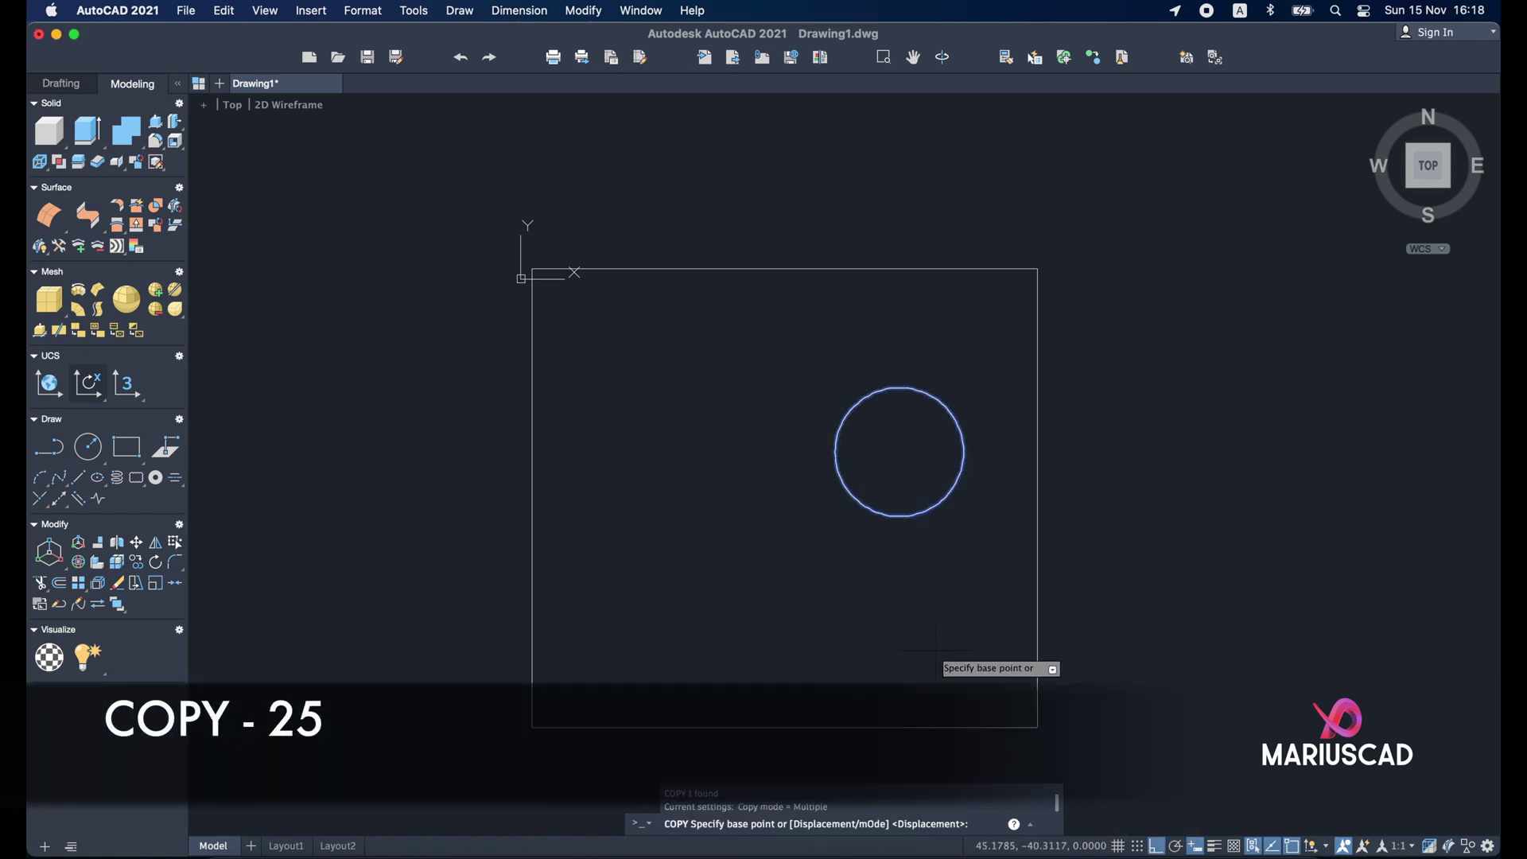
pyautogui.click(935, 641)
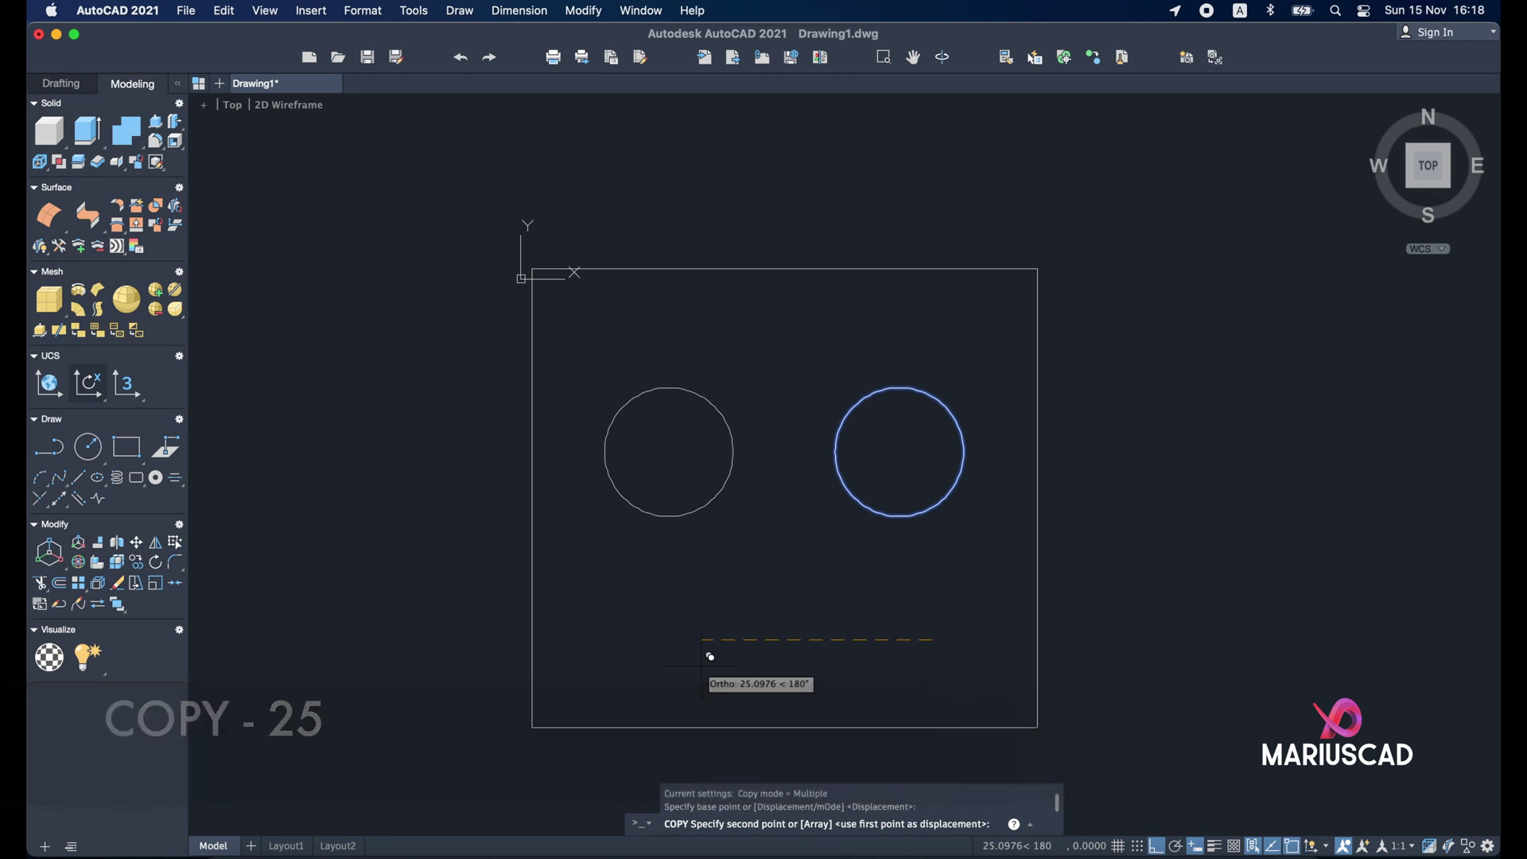
pyautogui.write('25')
pyautogui.press('Return')
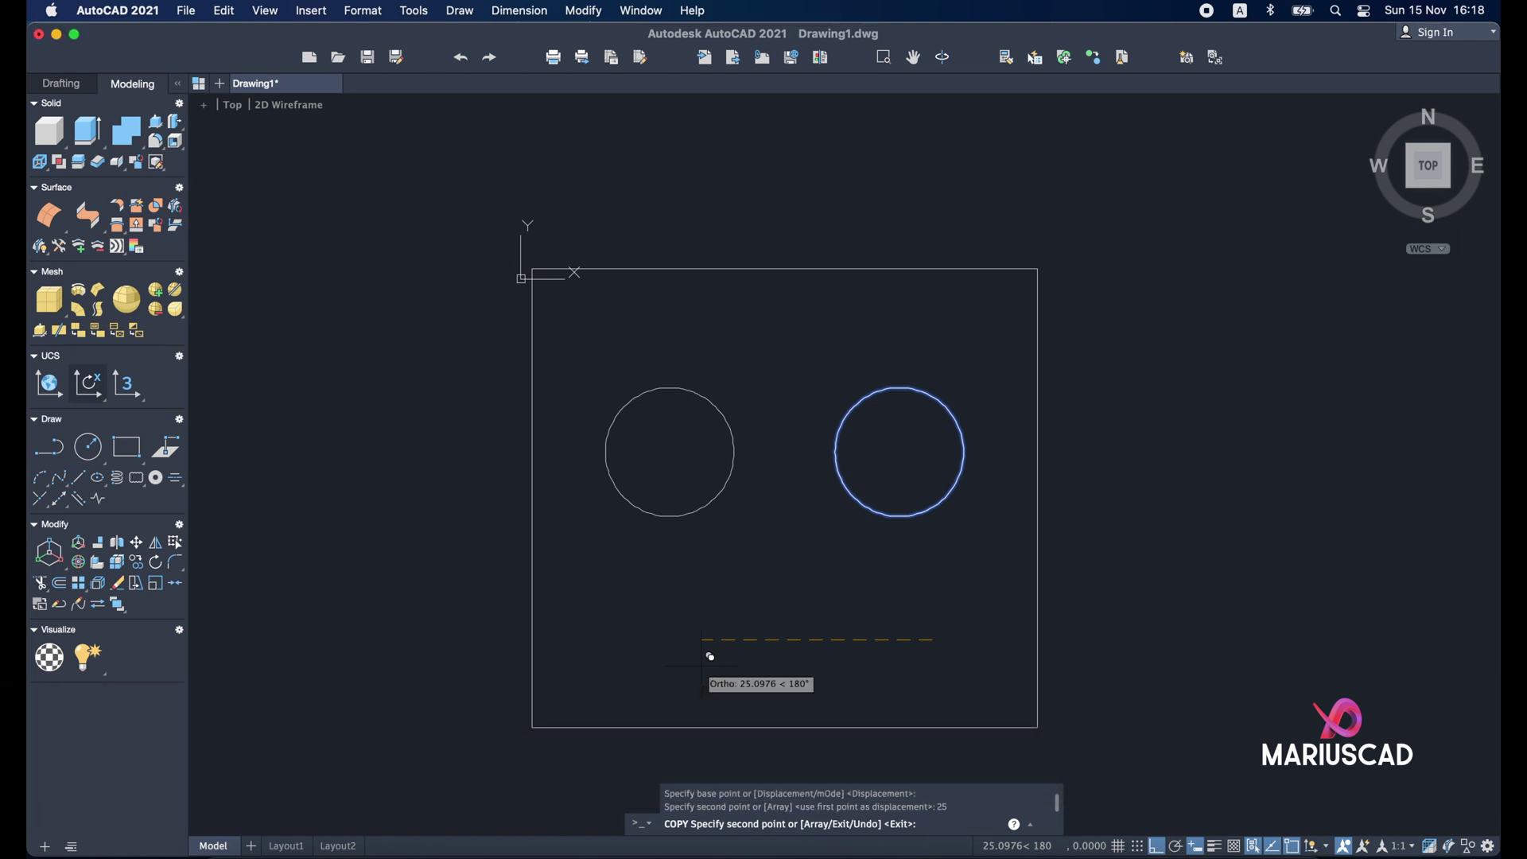
pyautogui.press('Escape')
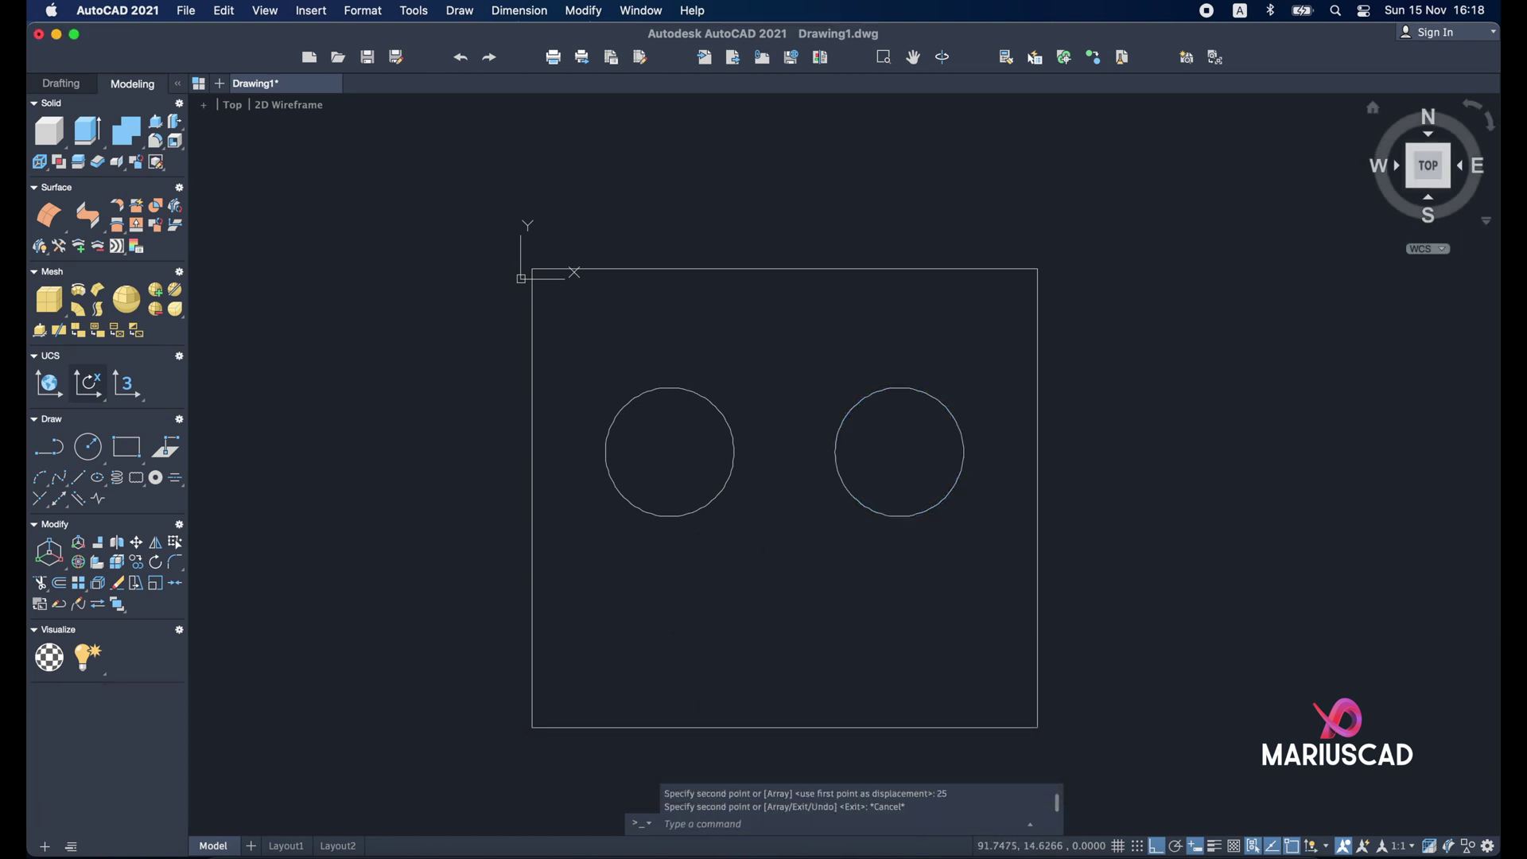
# Step: Switch to an isometric view and Presspull the plate area around the two circles to a height of 22
pyautogui.click(1408, 186)
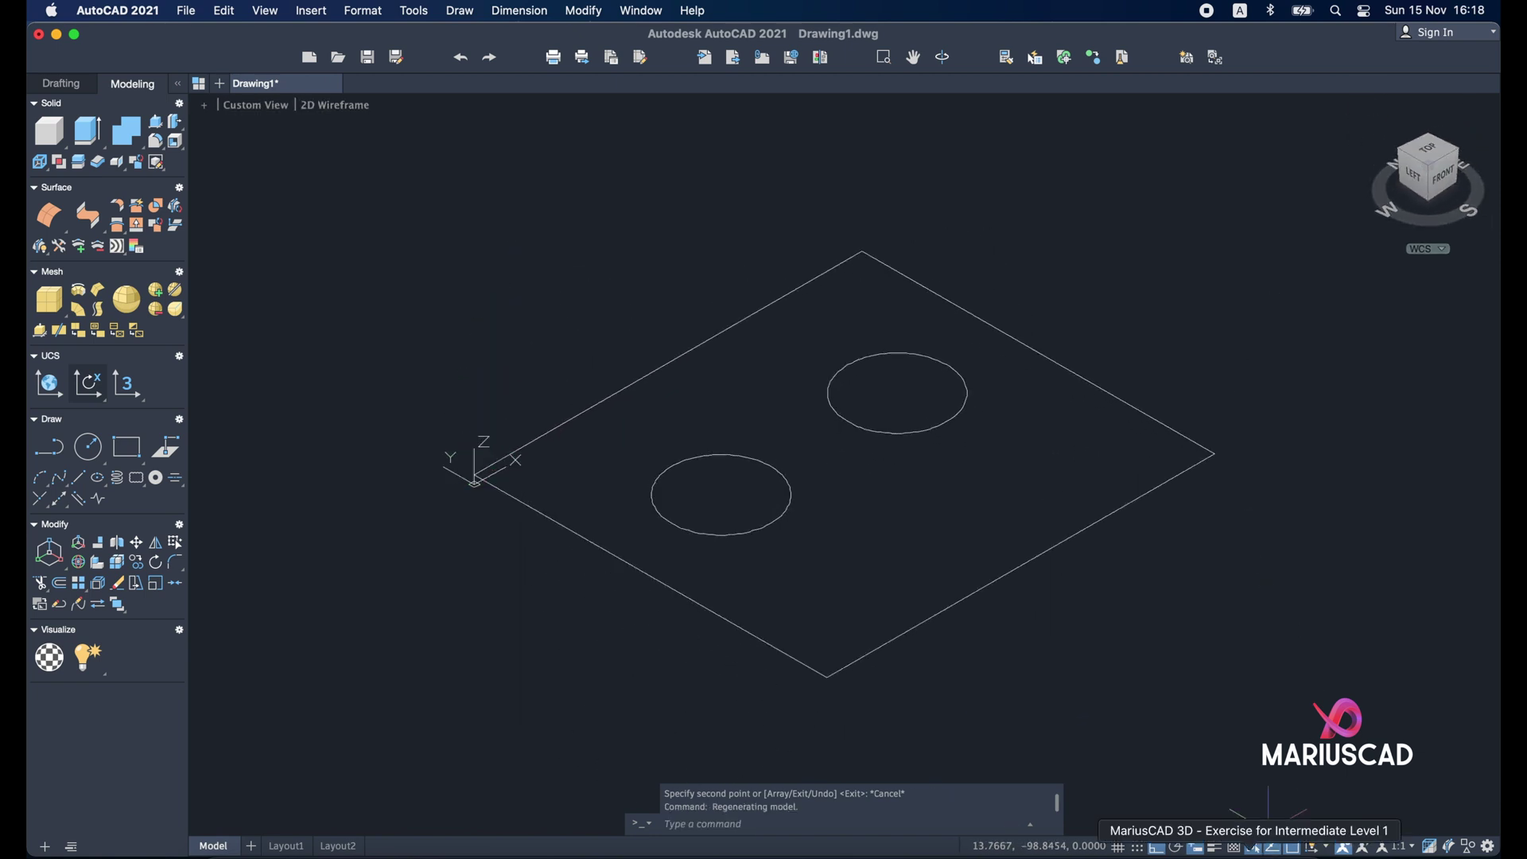
pyautogui.click(1275, 829)
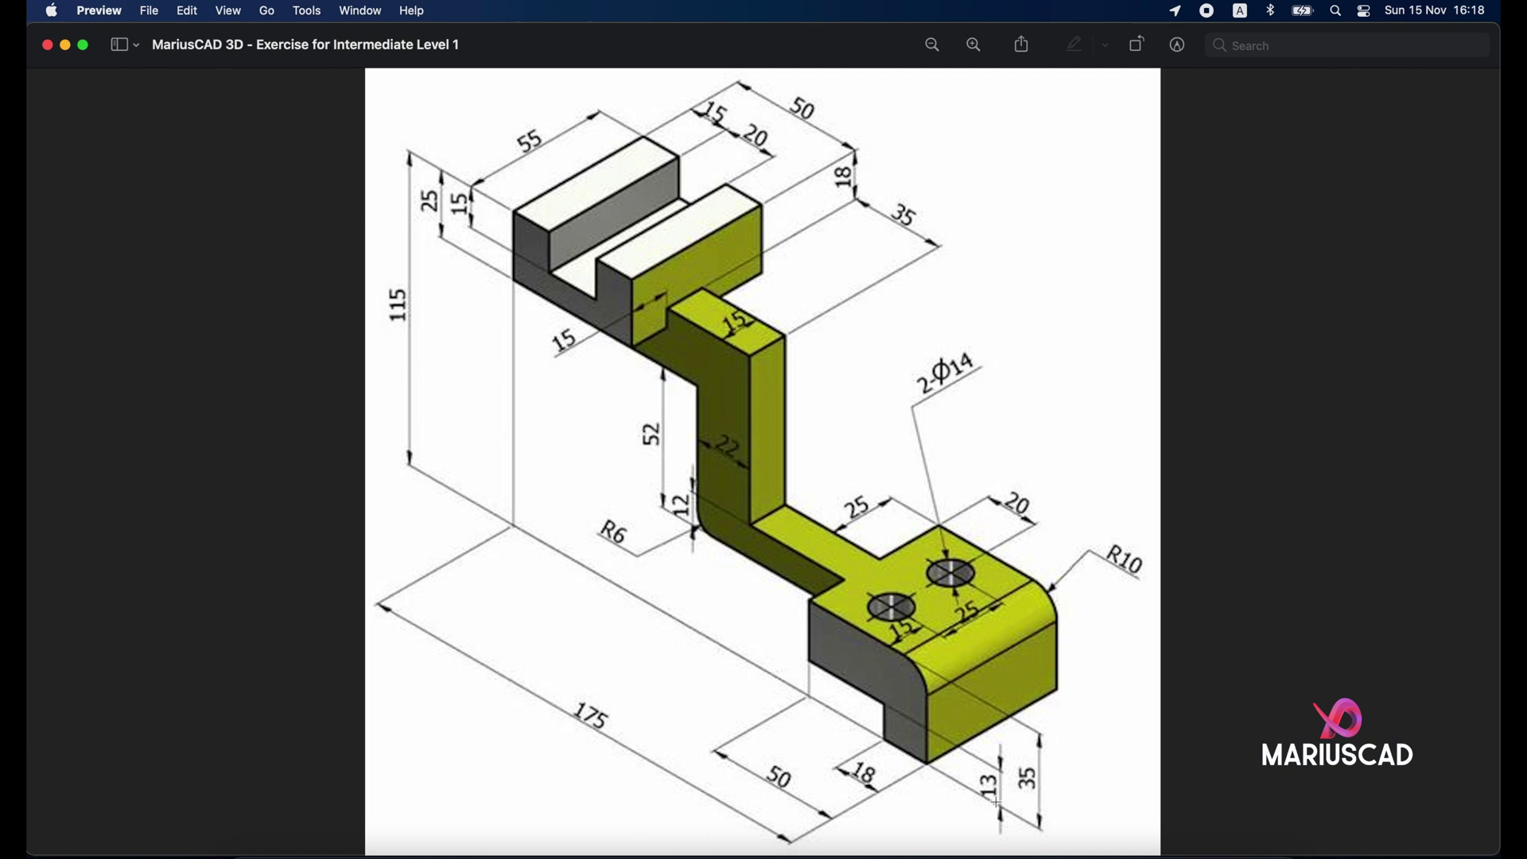
pyautogui.click(65, 45)
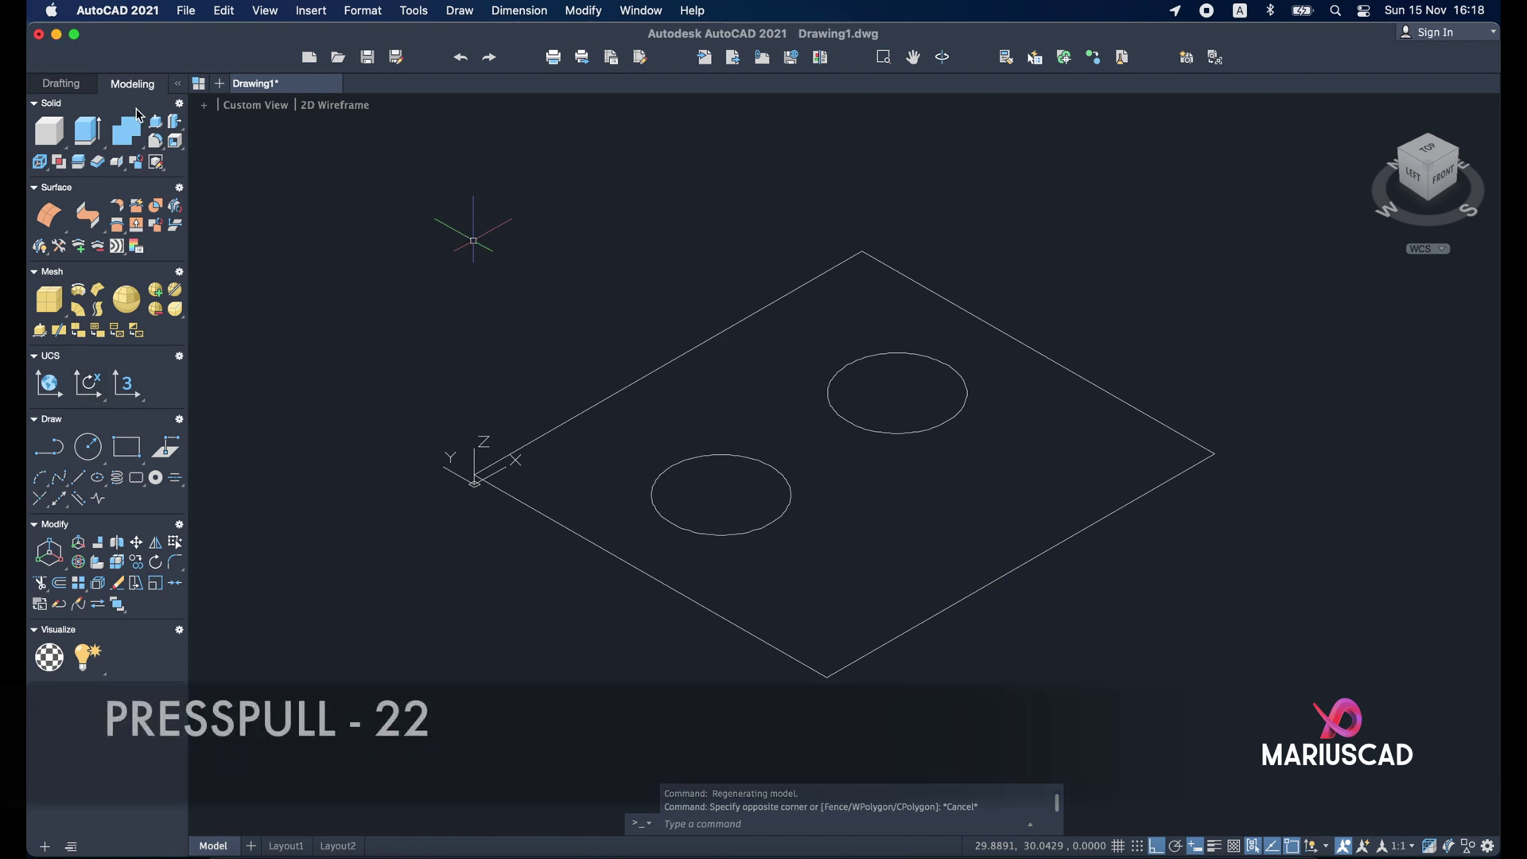
pyautogui.click(155, 122)
pyautogui.click(648, 418)
pyautogui.write('22')
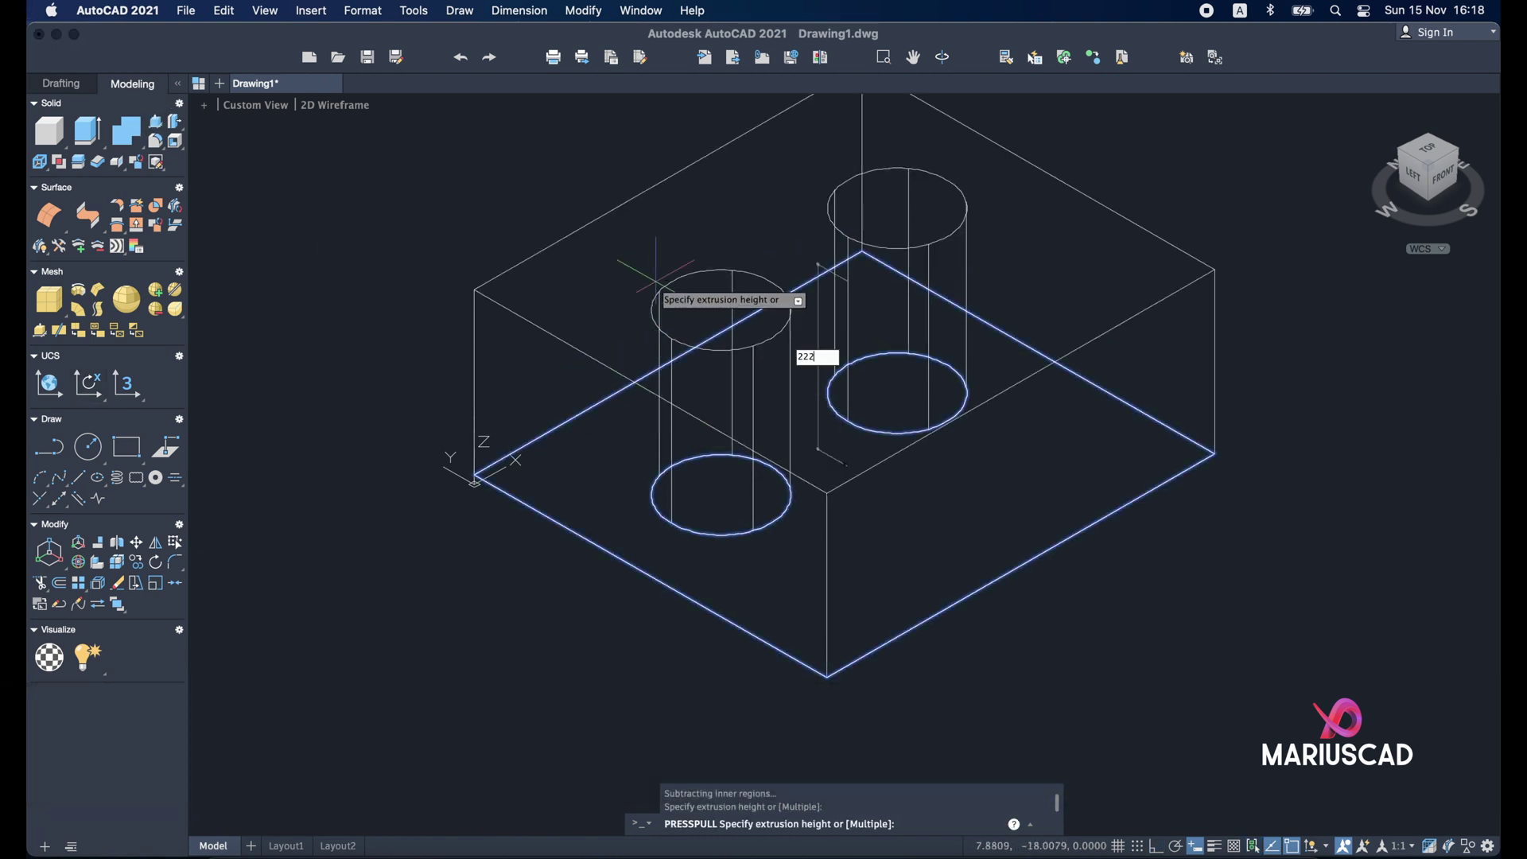
pyautogui.press('Return')
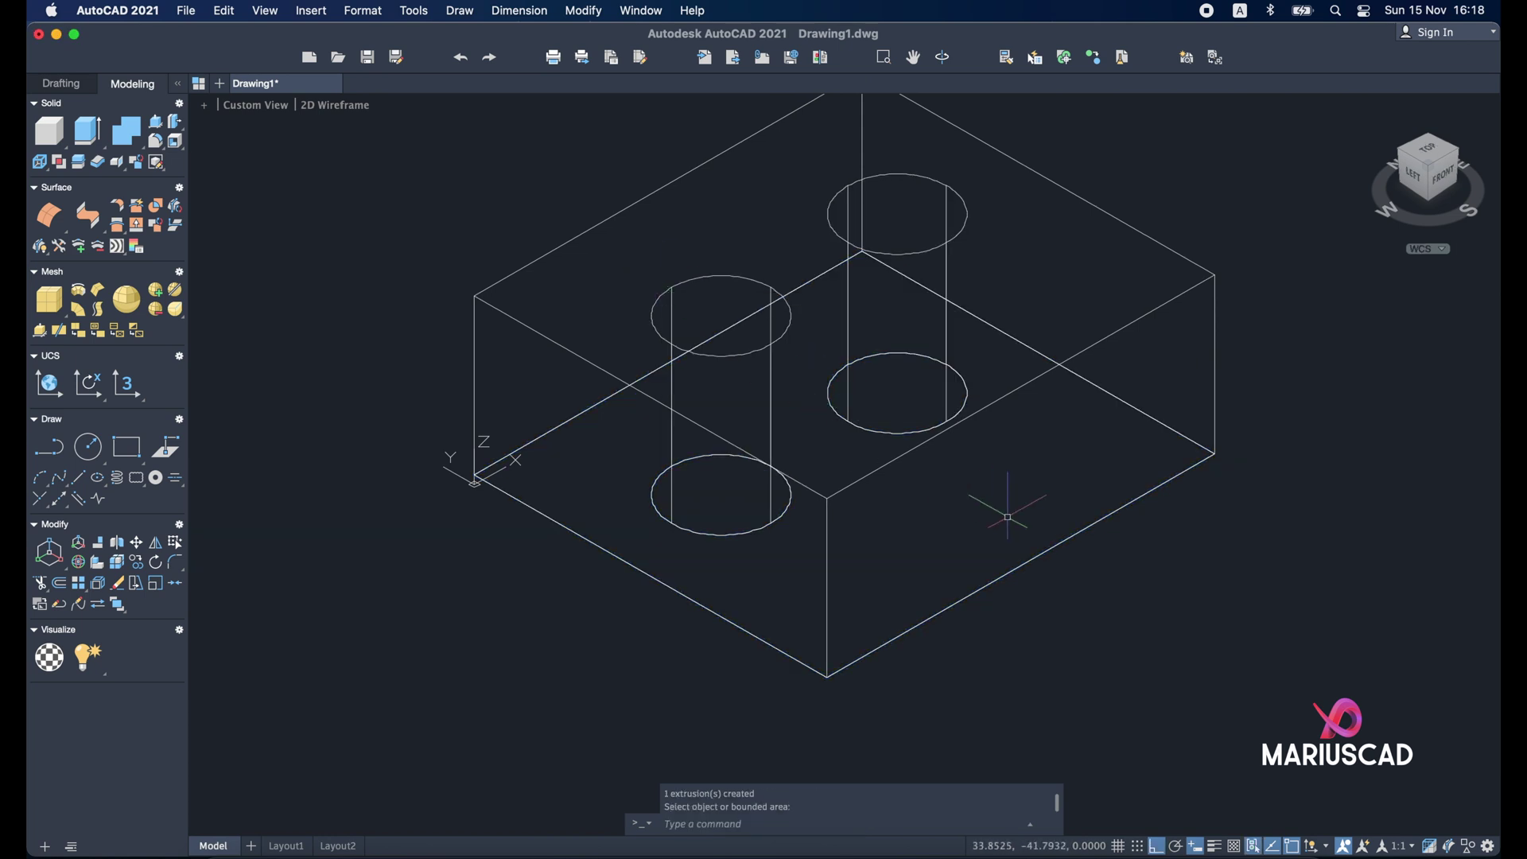
# Step: From the bottom view, draw a 55 by 18 rectangle on the block's underside along the edge farthest from the holes
pyautogui.keyDown('shift'); pyautogui.moveTo(1058, 500); pyautogui.dragTo(1130, 493, button='middle'); pyautogui.keyUp('shift')
pyautogui.press('super+Tab')
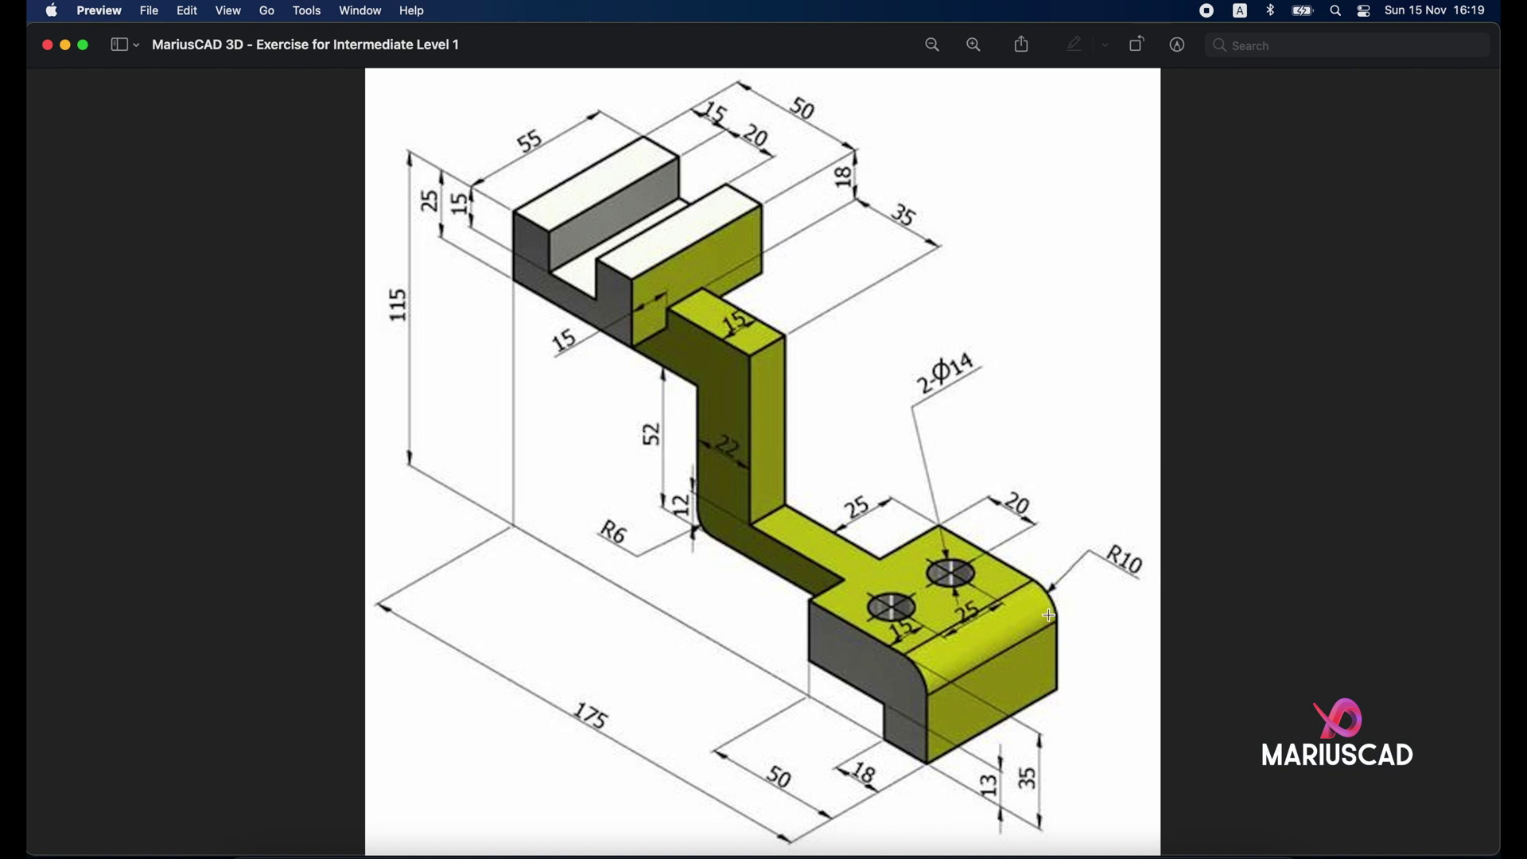
pyautogui.click(65, 45)
pyautogui.click(1035, 607)
pyautogui.moveTo(1016, 607)
pyautogui.keyDown('shift'); pyautogui.mouseDown(button='middle')
pyautogui.moveTo(1118, 535)
pyautogui.moveTo(1023, 290)
pyautogui.moveTo(1148, 586)
pyautogui.moveTo(1115, 549)
pyautogui.moveTo(1095, 474)
pyautogui.moveTo(1029, 473)
pyautogui.moveTo(904, 413)
pyautogui.moveTo(938, 378)
pyautogui.moveTo(964, 532)
pyautogui.mouseUp(button='middle'); pyautogui.keyUp('shift')
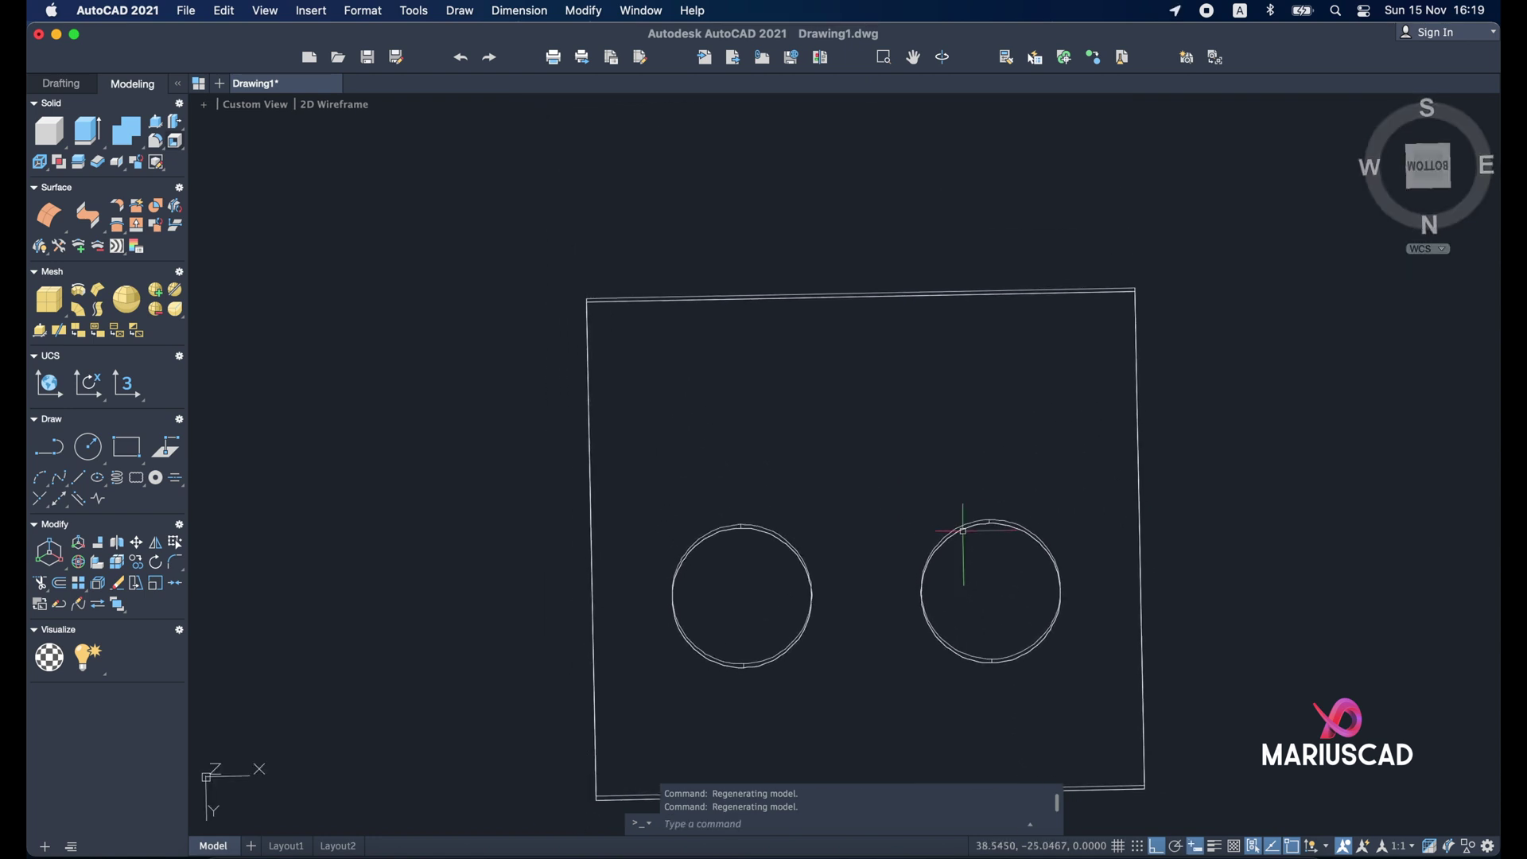
pyautogui.click(1428, 169)
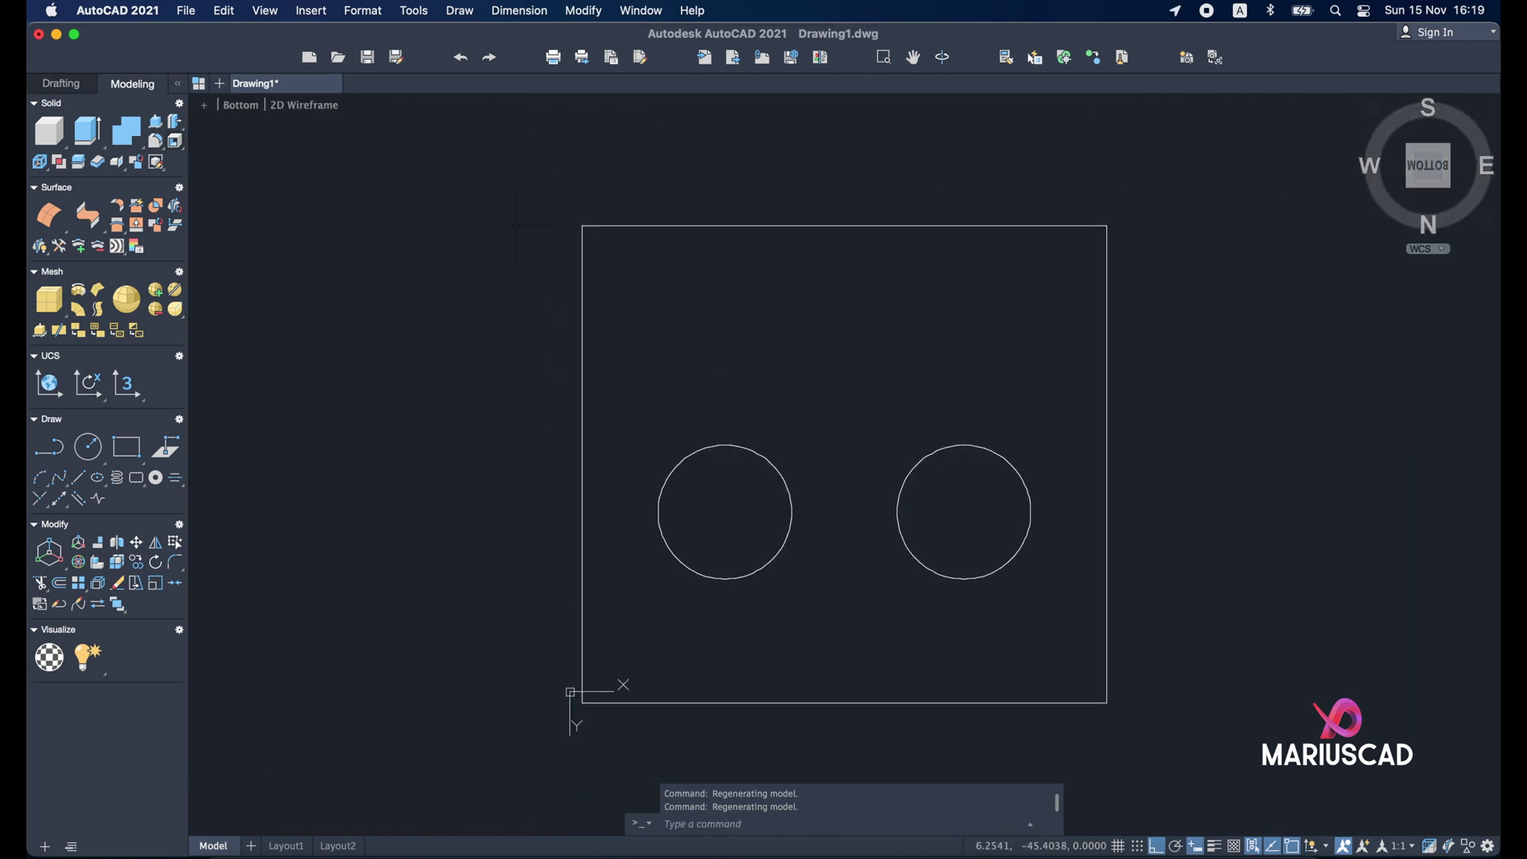
pyautogui.write('rect')
pyautogui.press('Return')
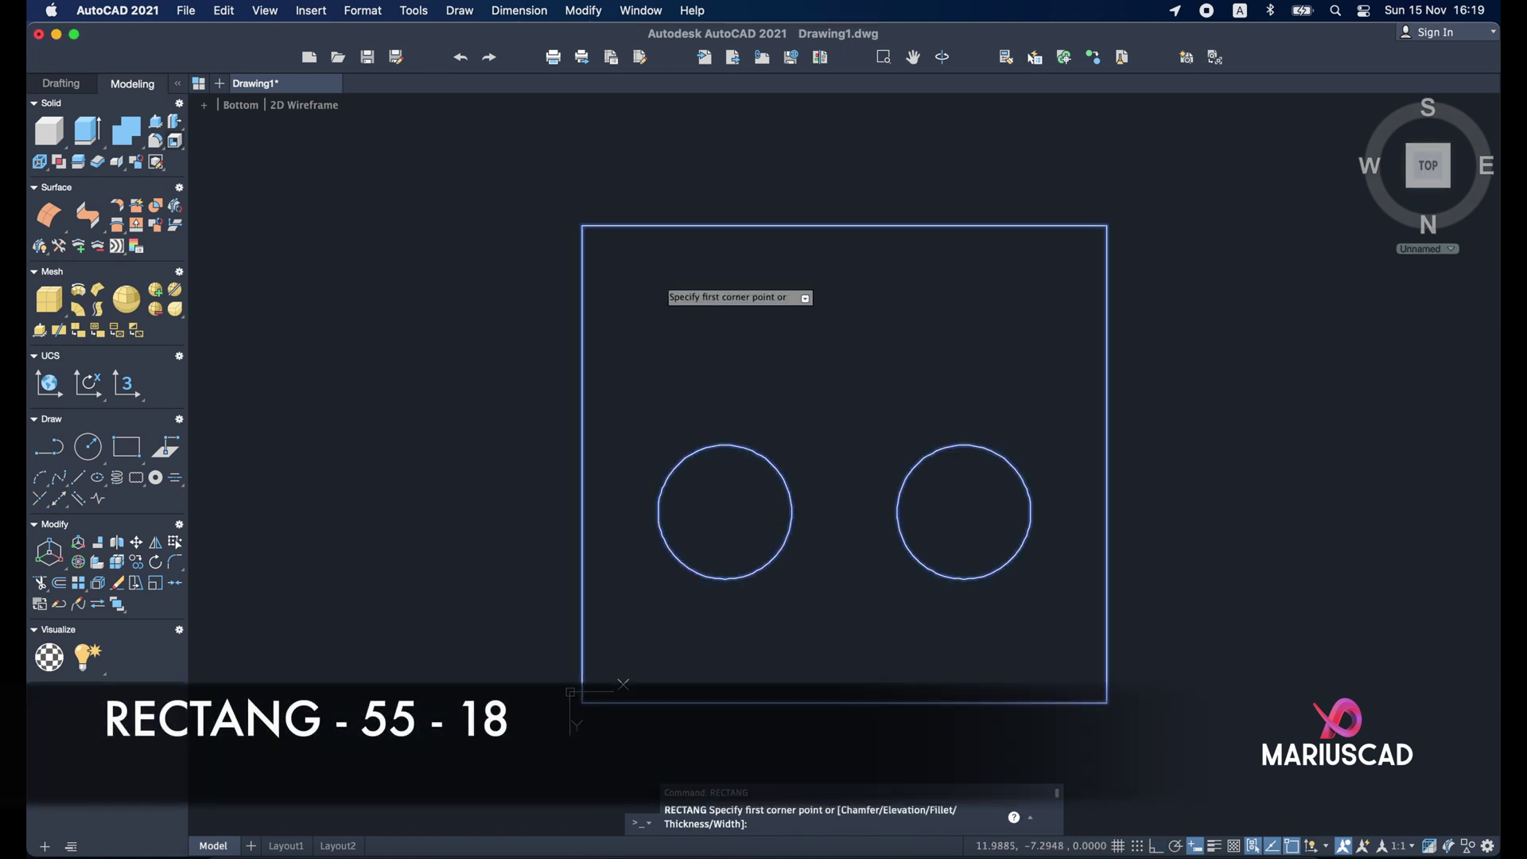
pyautogui.click(582, 225)
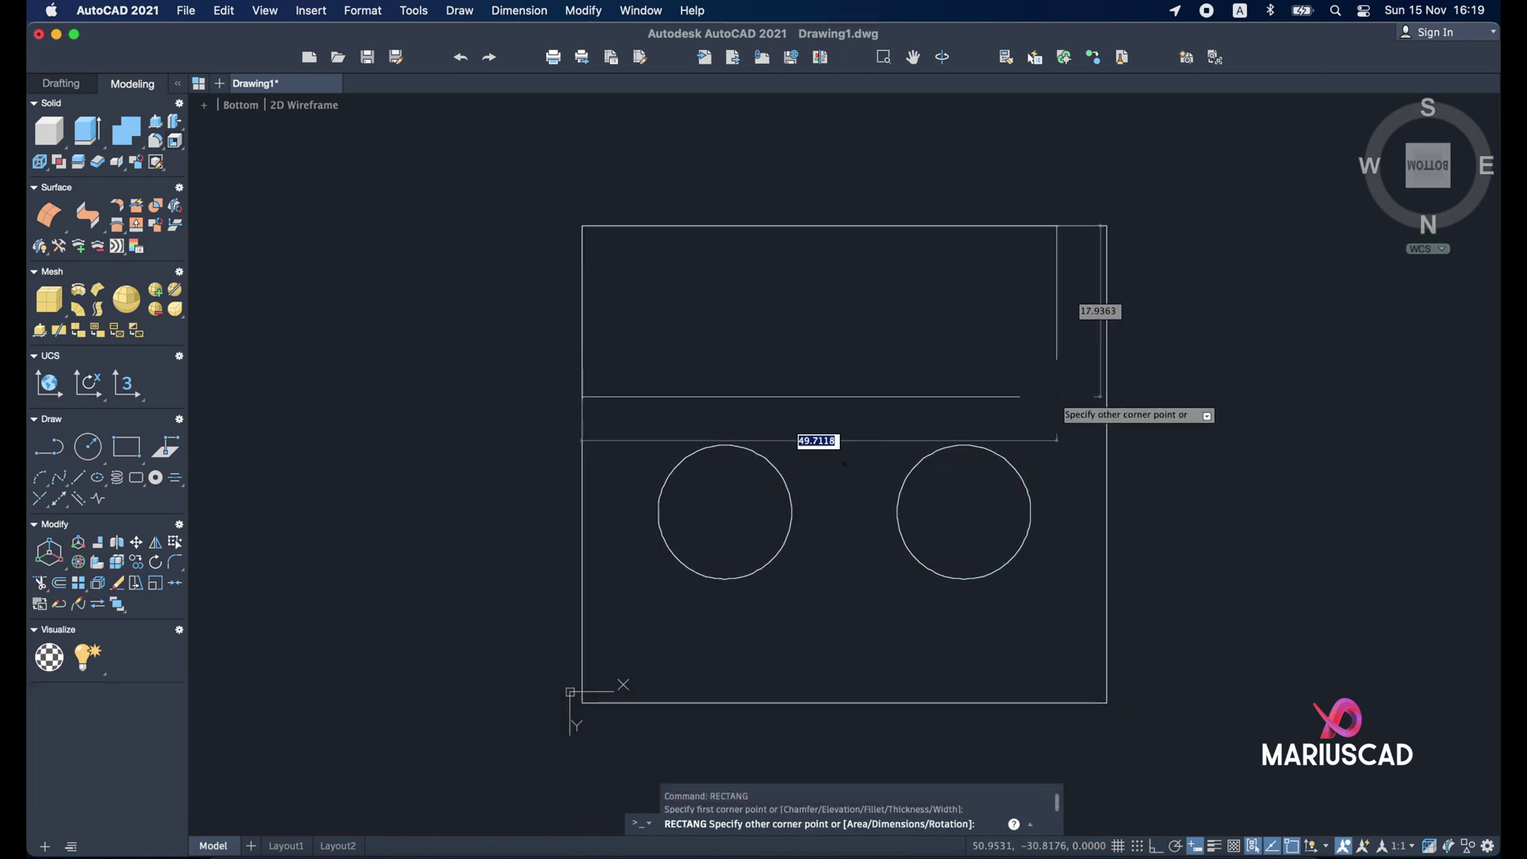
pyautogui.write('55')
pyautogui.press('Tab')
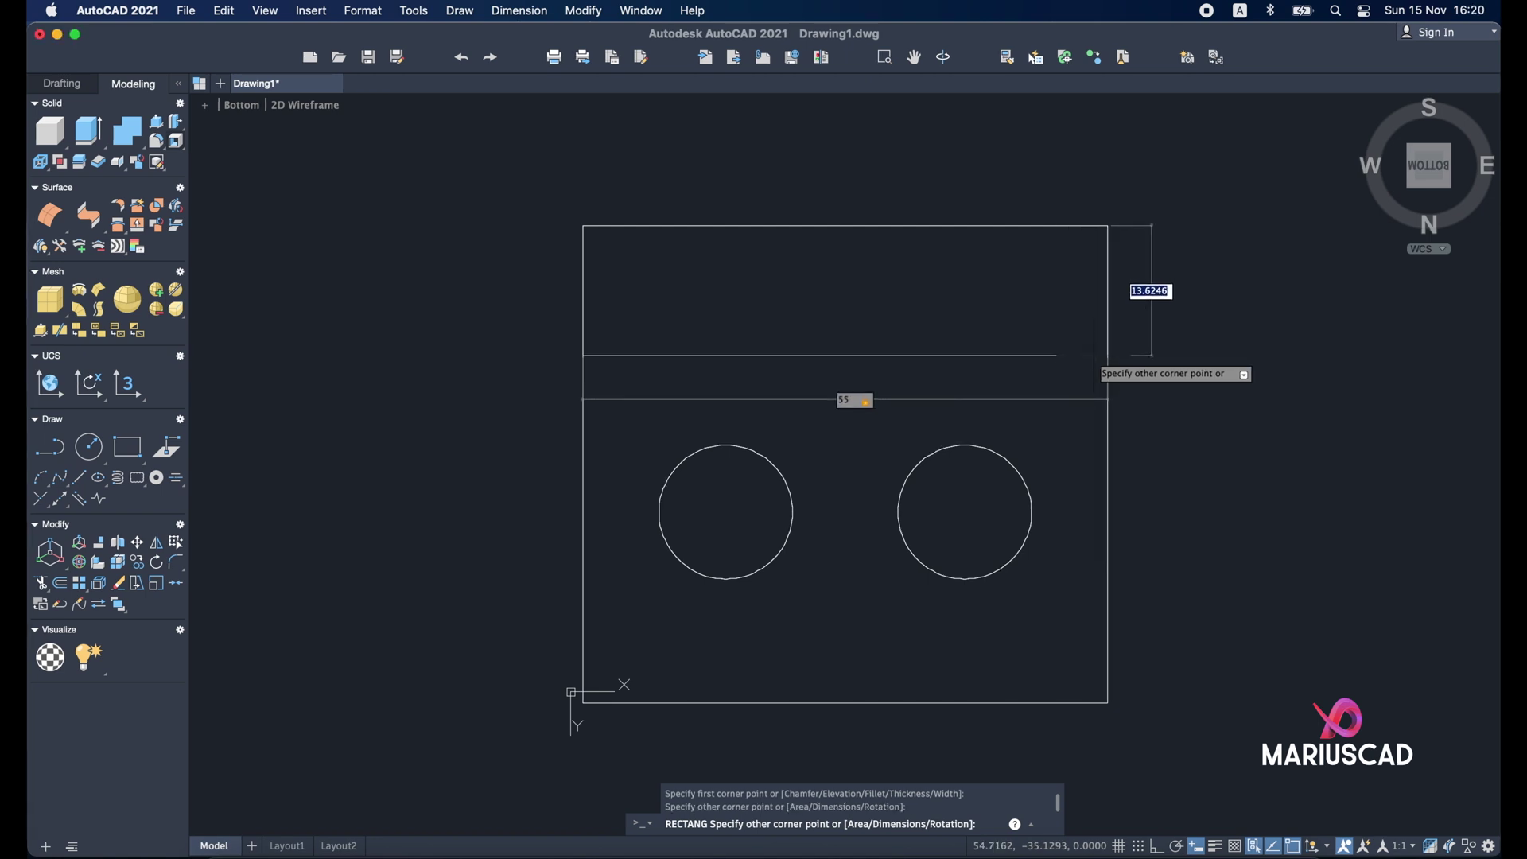
pyautogui.write('18')
pyautogui.press('Return')
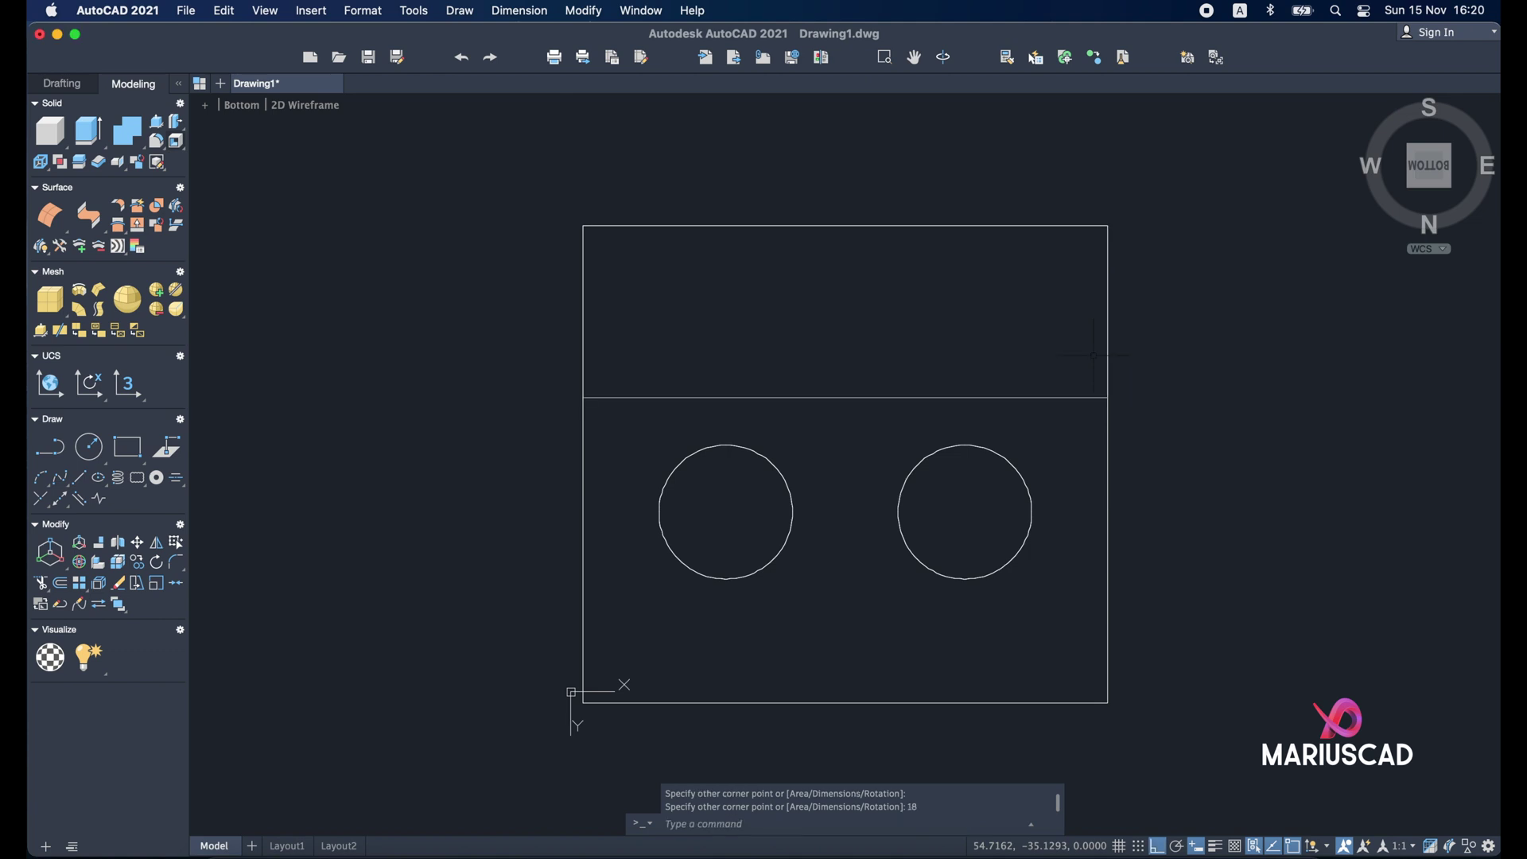
# Step: Presspull the 55 by 18 rectangle on the block's underside downward by 13
pyautogui.press('Escape')
pyautogui.keyDown('shift'); pyautogui.moveTo(1094, 371); pyautogui.dragTo(477, 345, button='middle'); pyautogui.keyUp('shift')
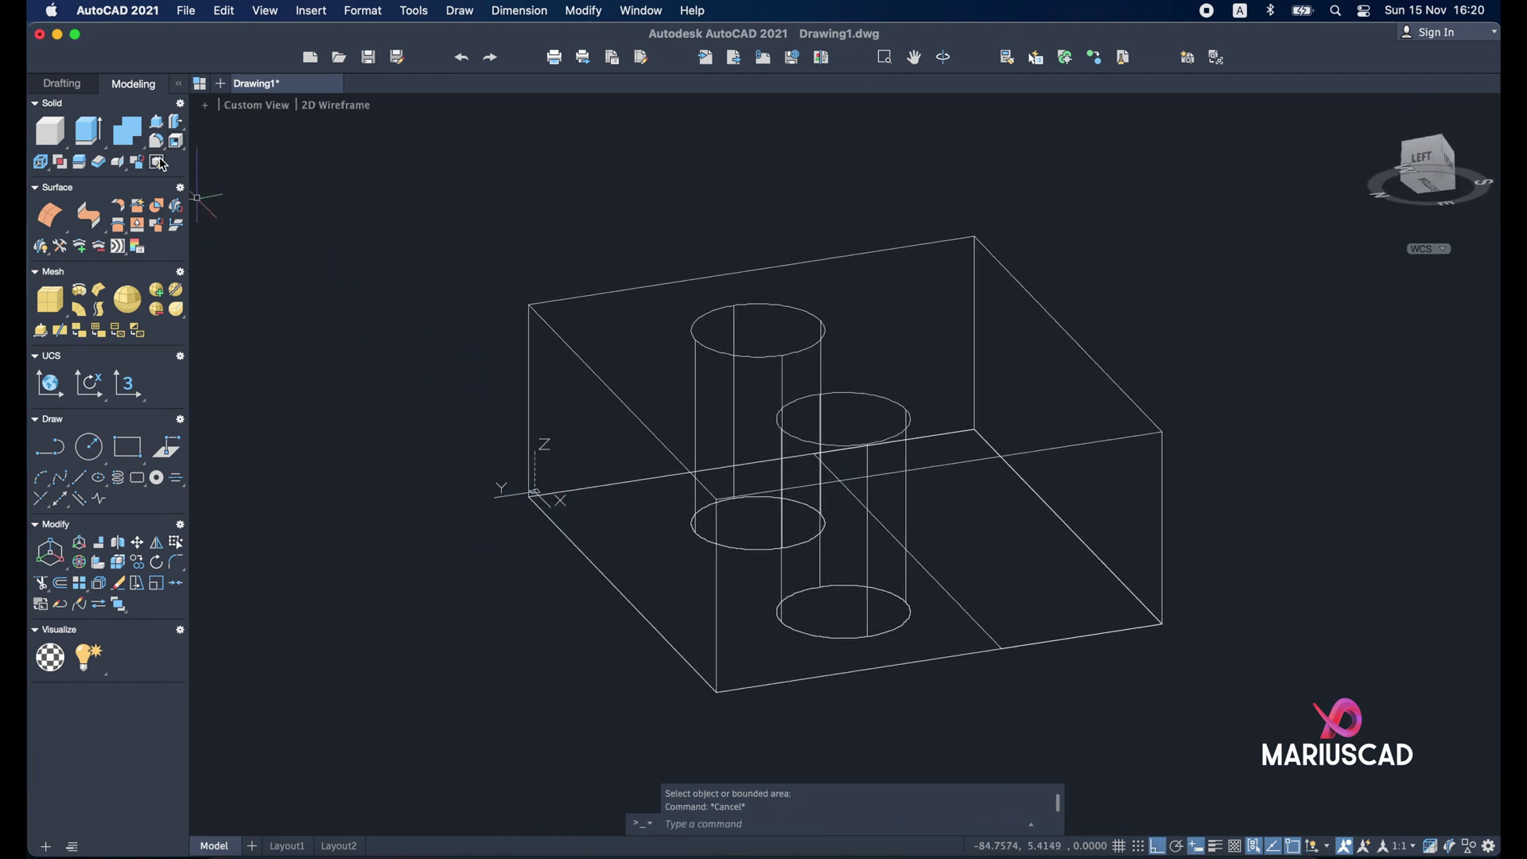
pyautogui.click(157, 129)
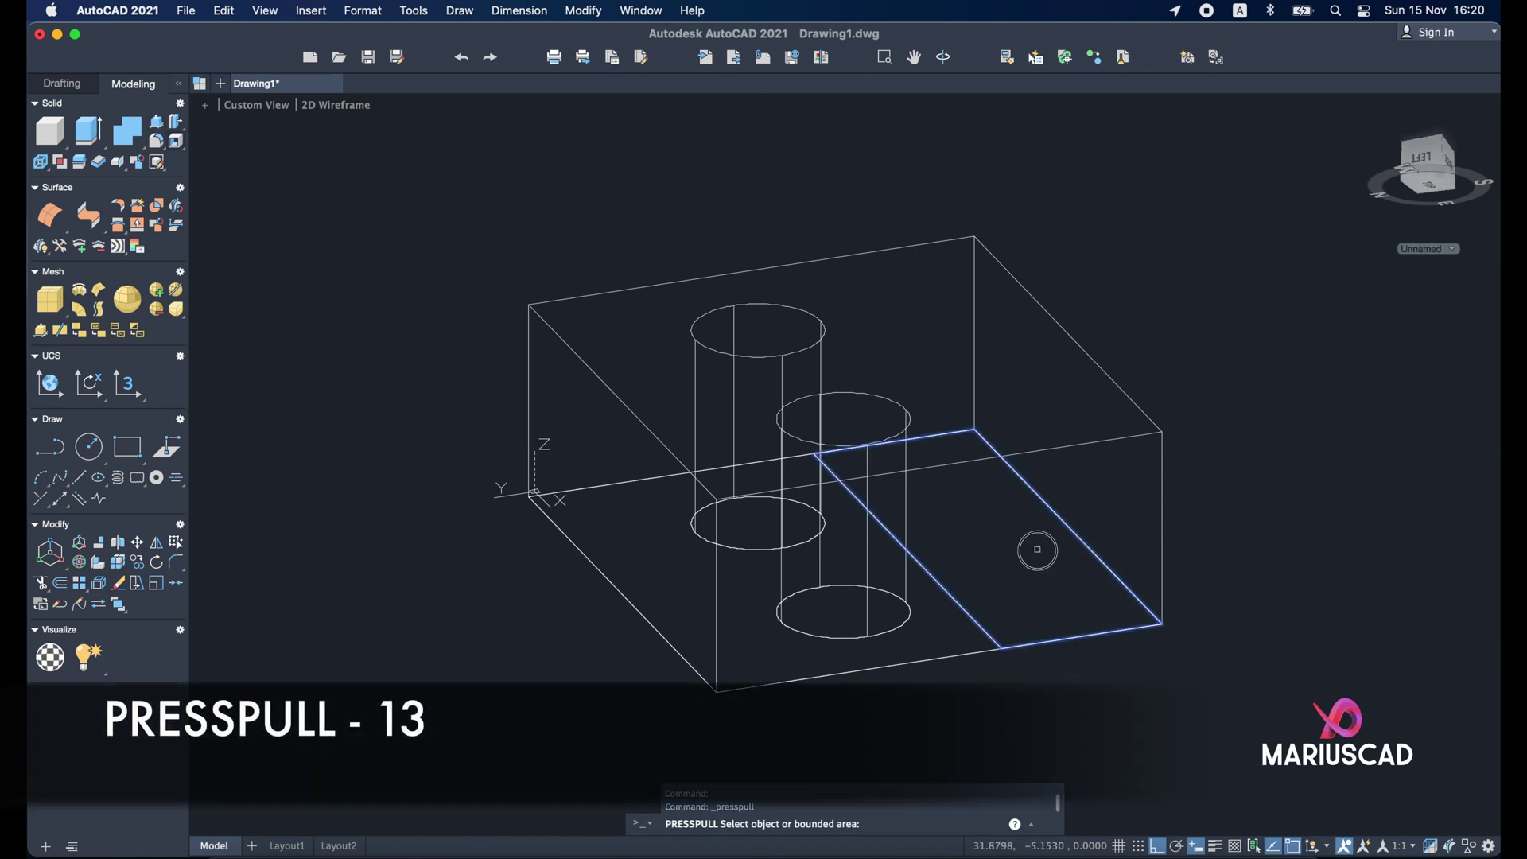
pyautogui.click(1024, 531)
pyautogui.click(1075, 712)
pyautogui.keyDown('shift'); pyautogui.moveTo(1020, 507); pyautogui.dragTo(1063, 416, button='middle'); pyautogui.keyUp('shift')
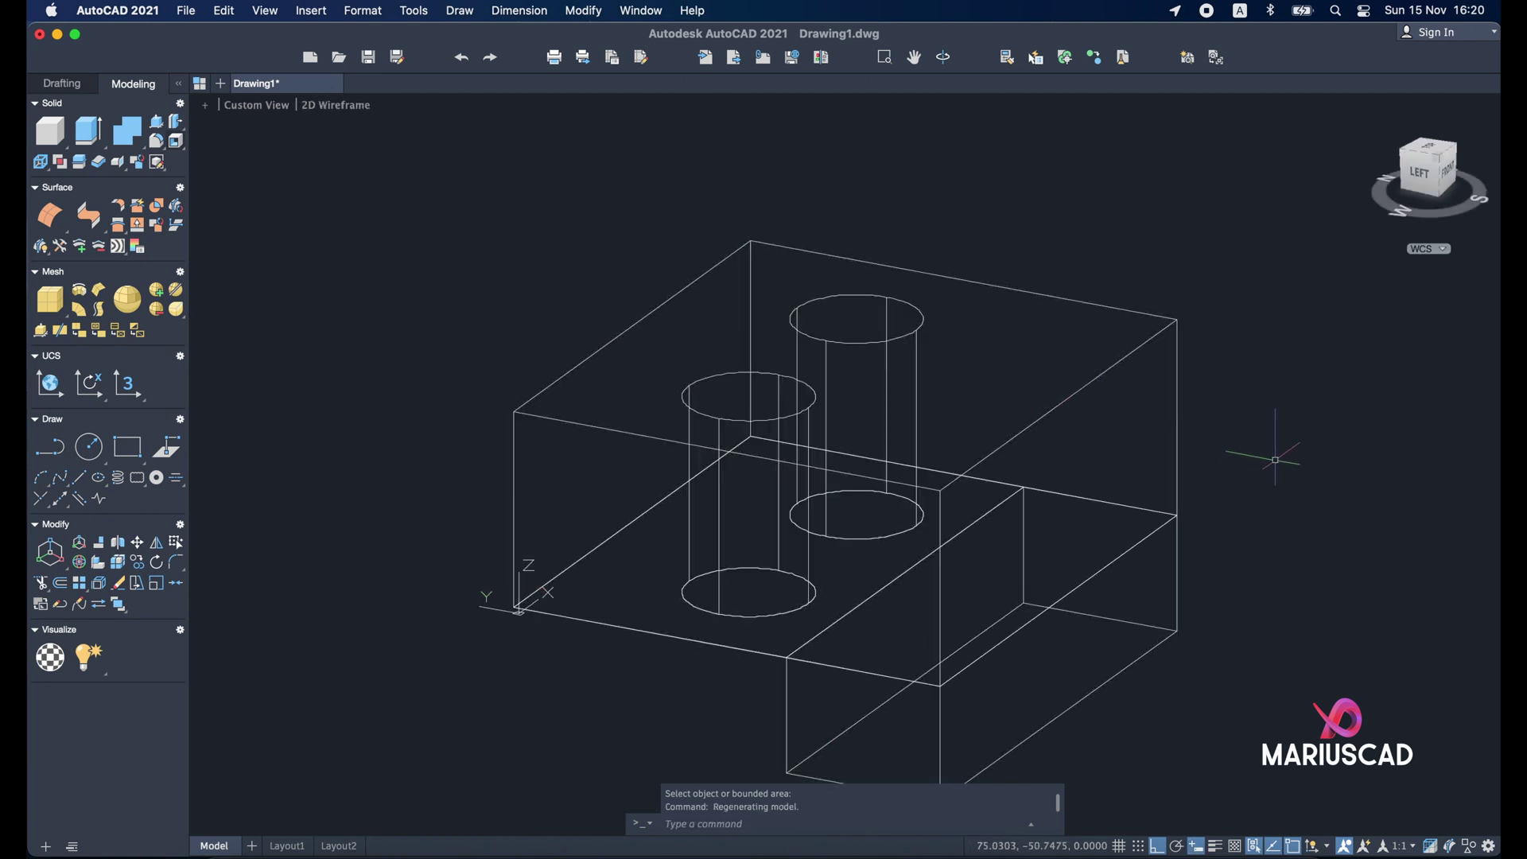
# Step: Fillet the block's long upper edge above the lower lip with a radius of 10
pyautogui.click(157, 144)
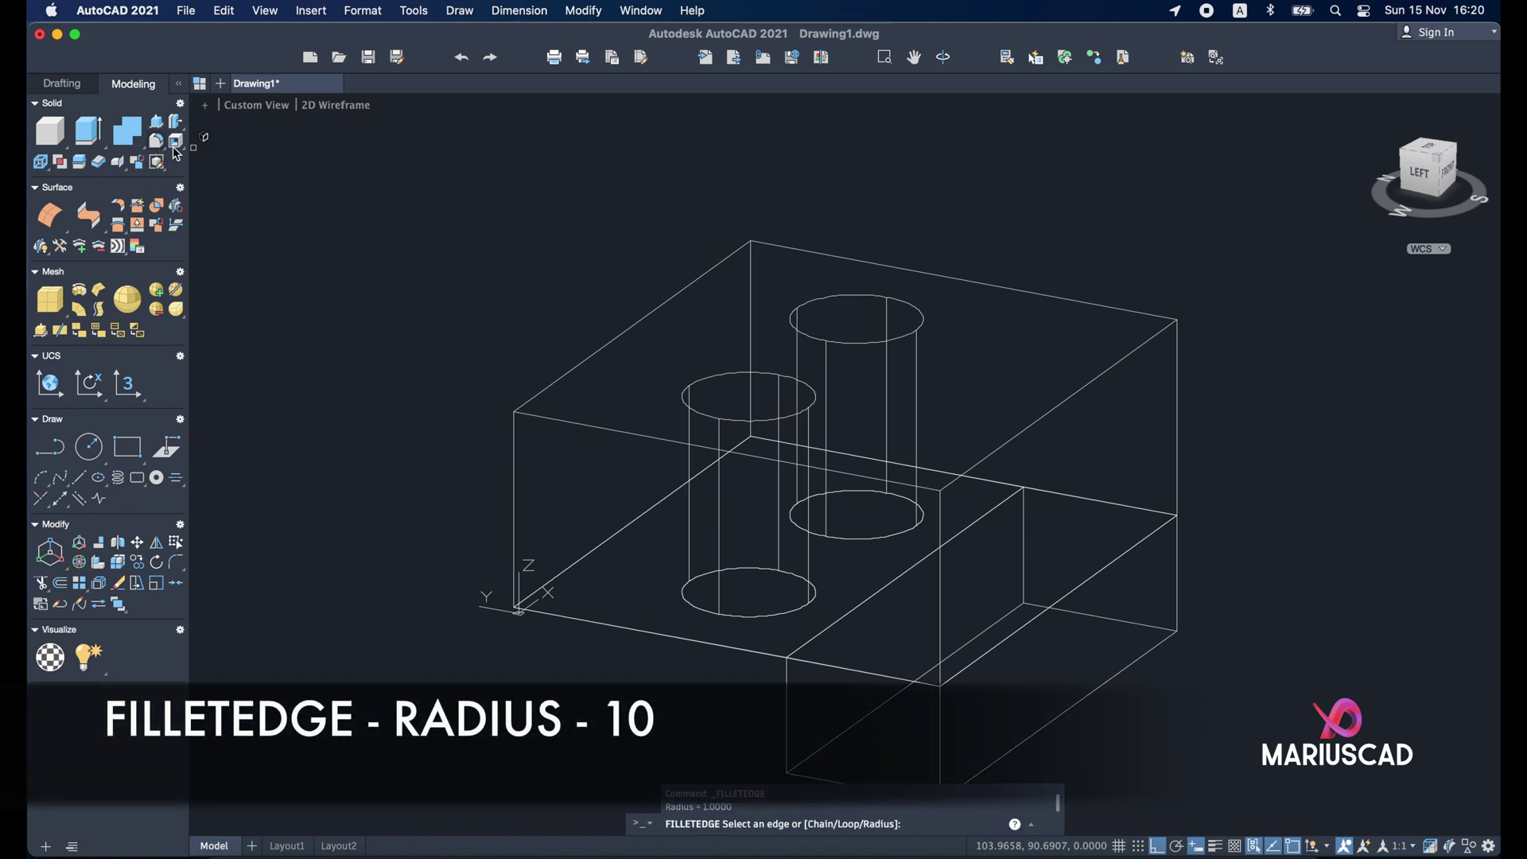
pyautogui.click(1083, 393)
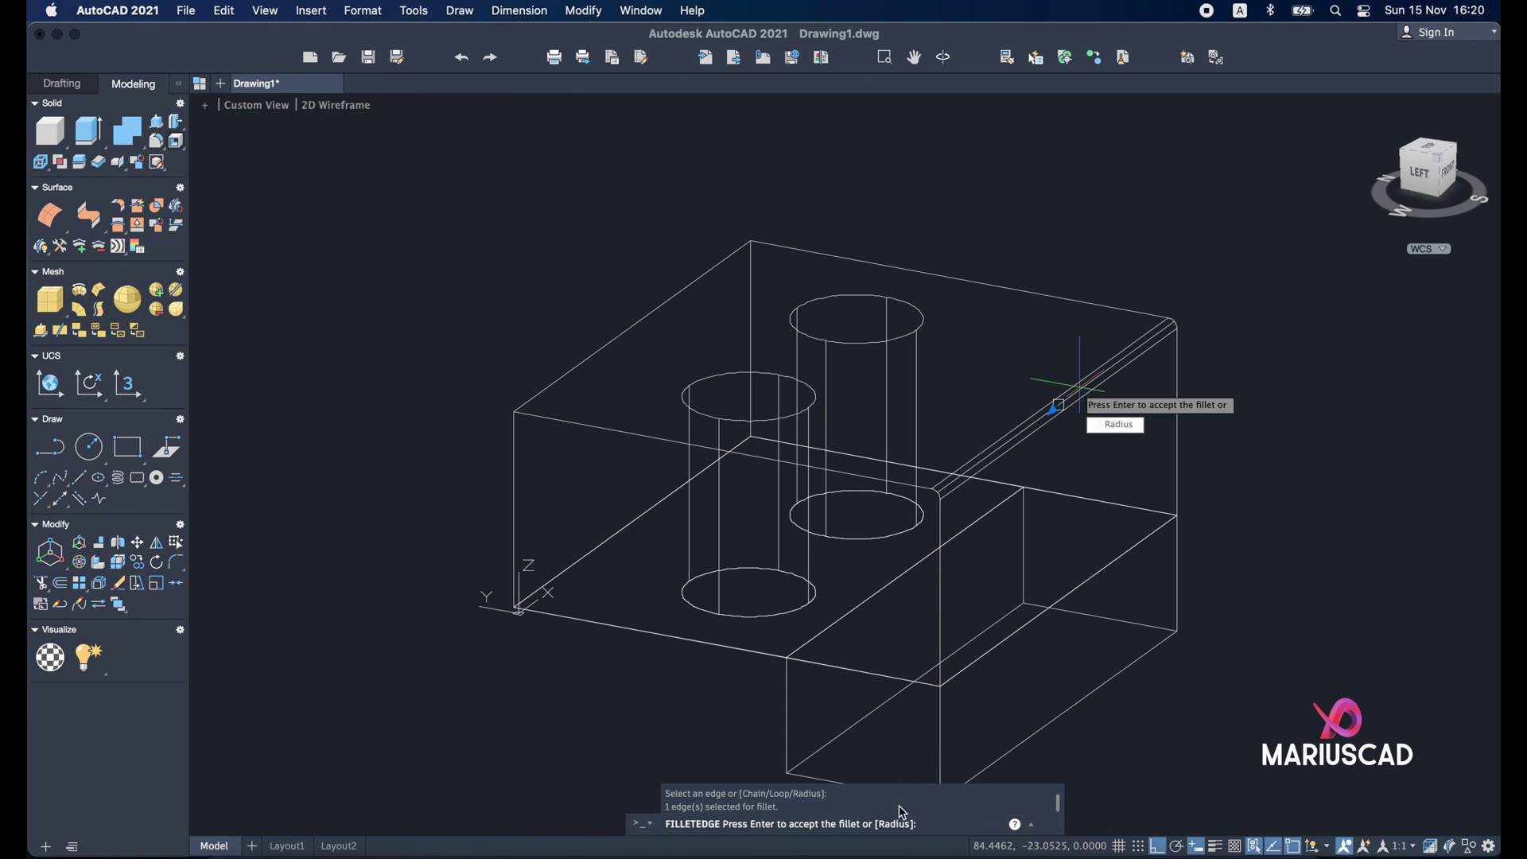
pyautogui.click(1120, 424)
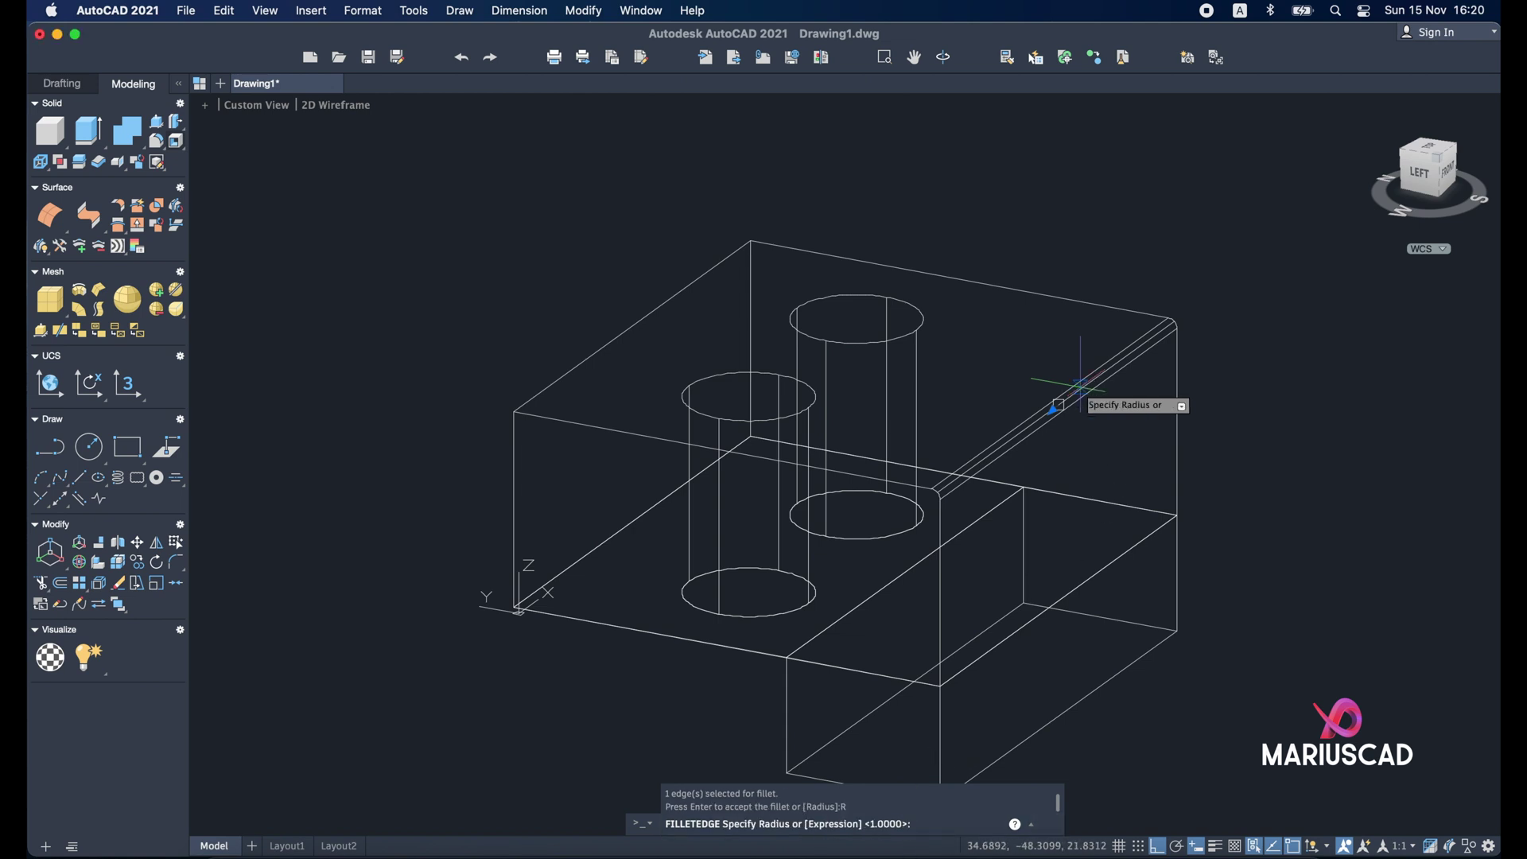
pyautogui.write('10')
pyautogui.press('Return')
pyautogui.press('Return')
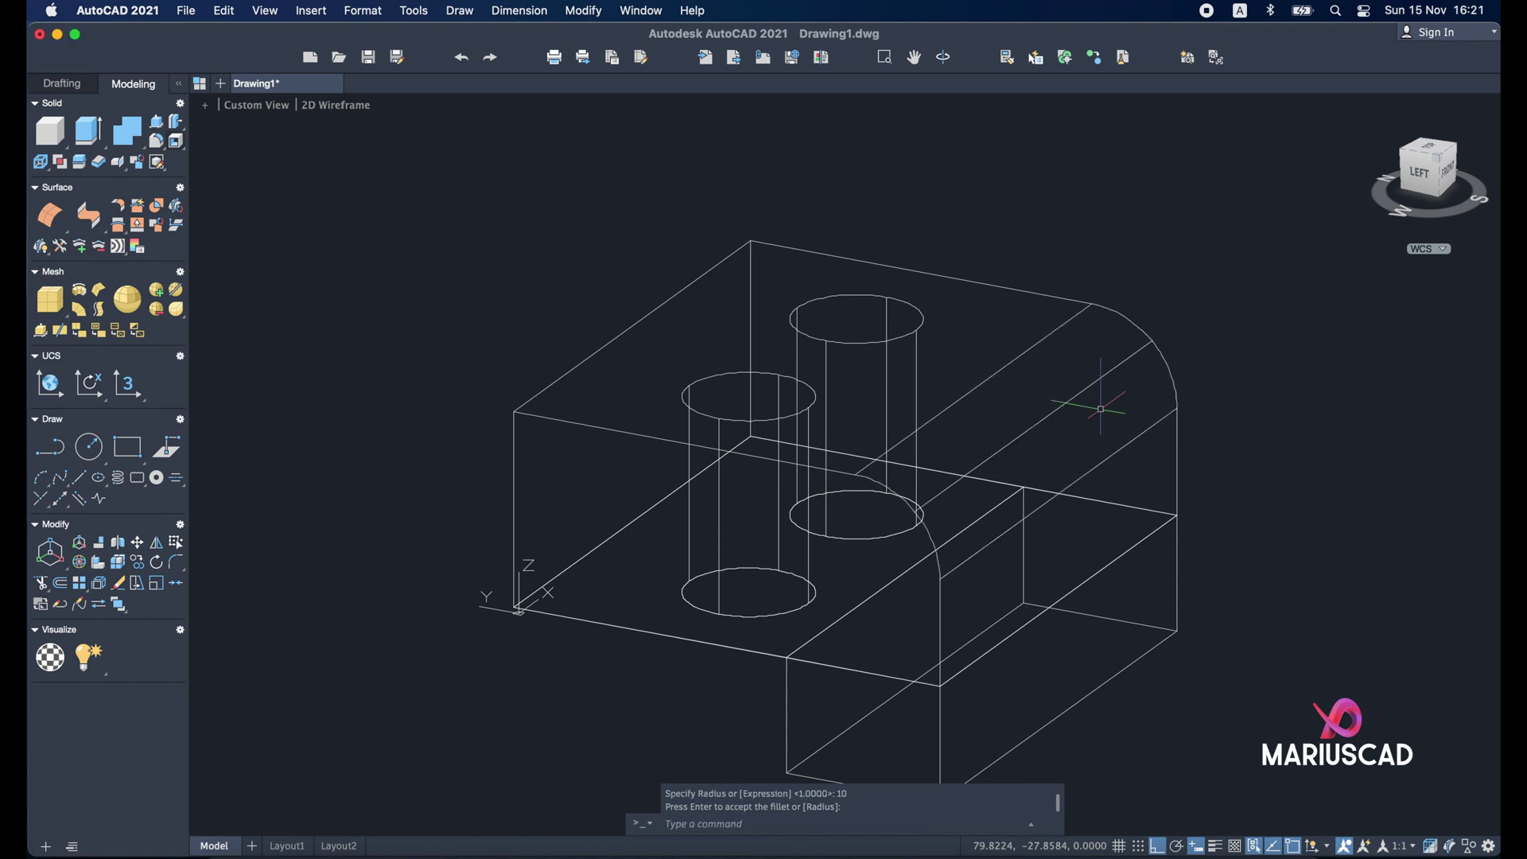
# Step: Inspect the block in the Shaded with edges visual style and return to 2D Wireframe
pyautogui.moveTo(1129, 449)
pyautogui.keyDown('shift'); pyautogui.mouseDown(button='middle')
pyautogui.moveTo(1143, 470)
pyautogui.moveTo(867, 385)
pyautogui.moveTo(1222, 440)
pyautogui.moveTo(1115, 446)
pyautogui.mouseUp(button='middle'); pyautogui.keyUp('shift')
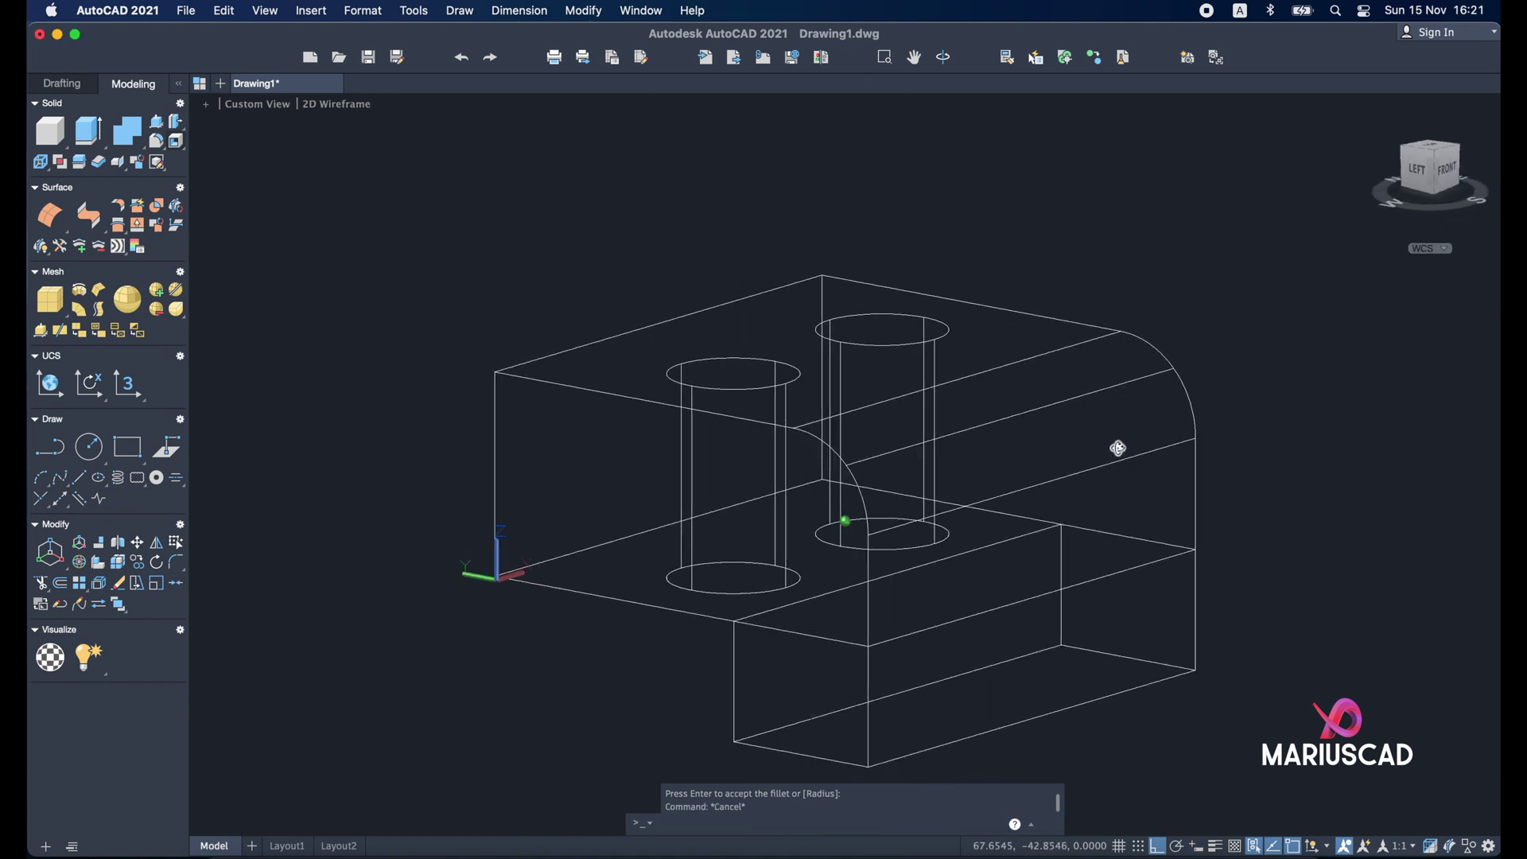
pyautogui.click(355, 109)
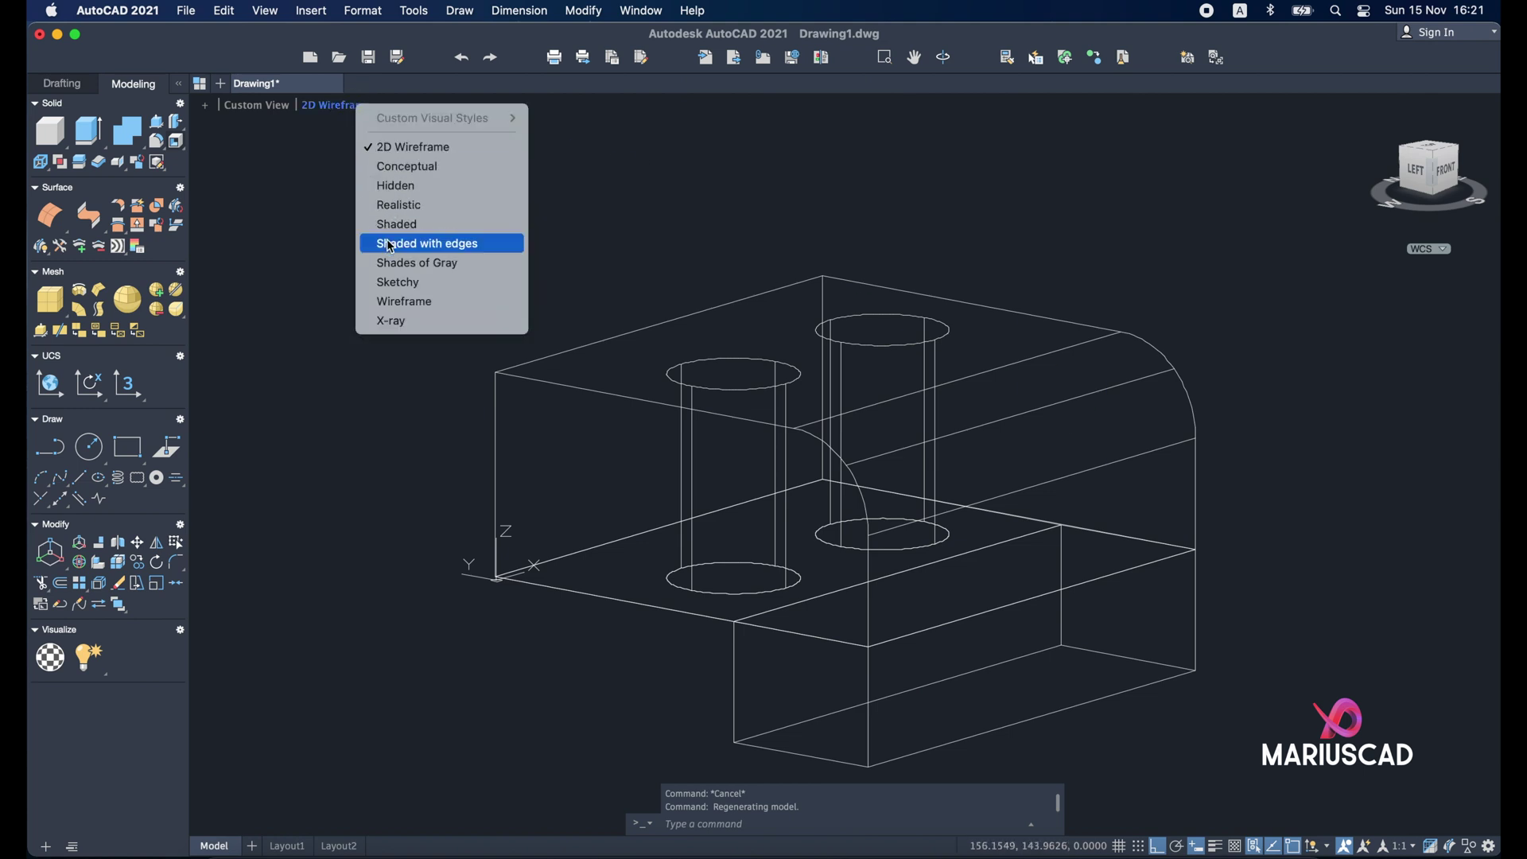
pyautogui.click(427, 243)
pyautogui.moveTo(1305, 573)
pyautogui.keyDown('shift'); pyautogui.mouseDown(button='middle')
pyautogui.moveTo(1350, 510)
pyautogui.moveTo(1238, 552)
pyautogui.moveTo(1259, 523)
pyautogui.mouseUp(button='middle'); pyautogui.keyUp('shift')
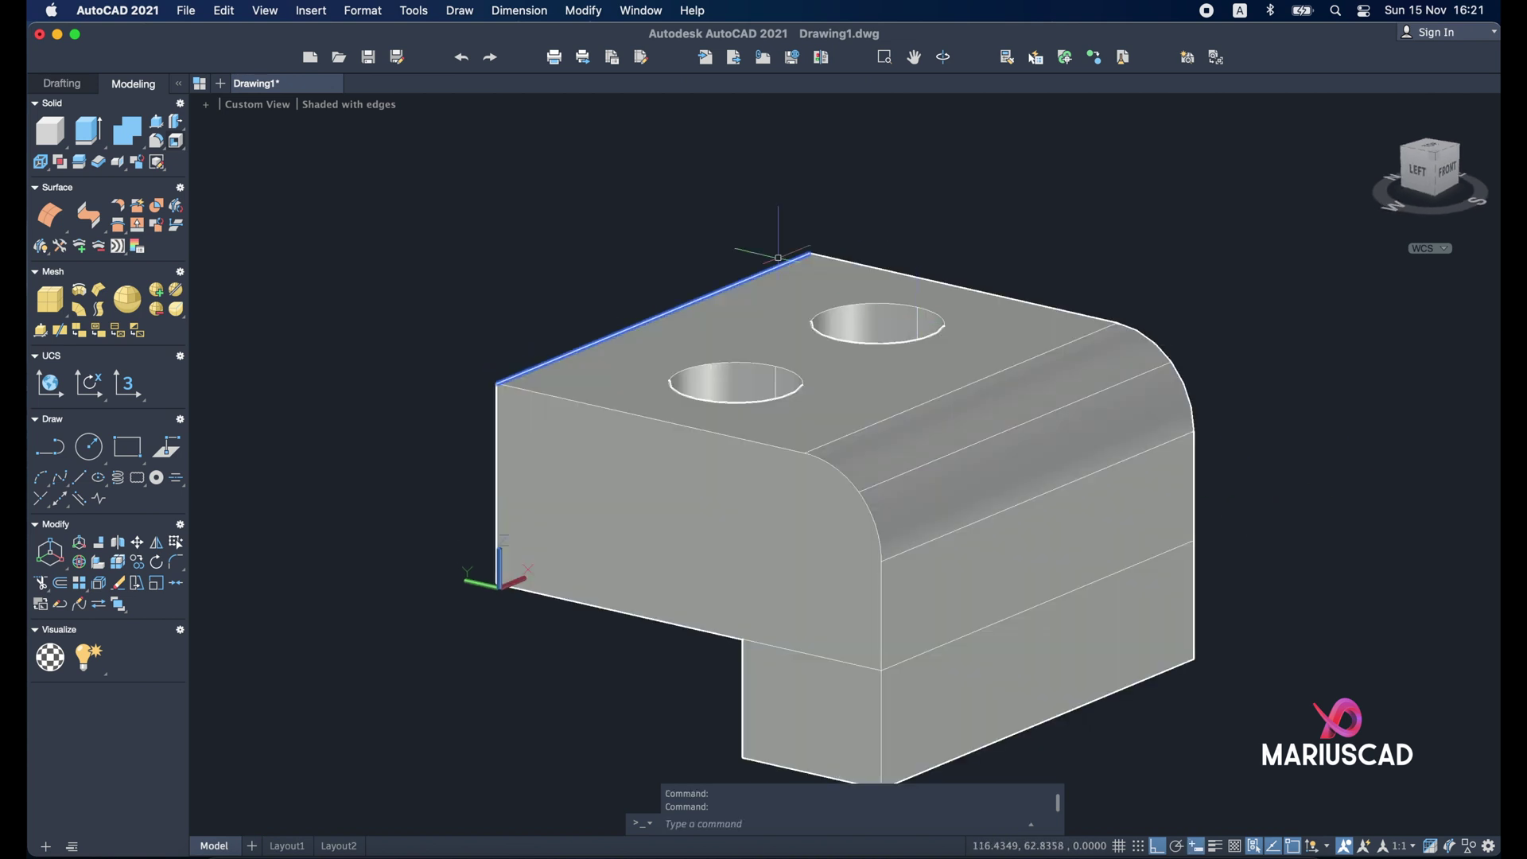
pyautogui.click(373, 105)
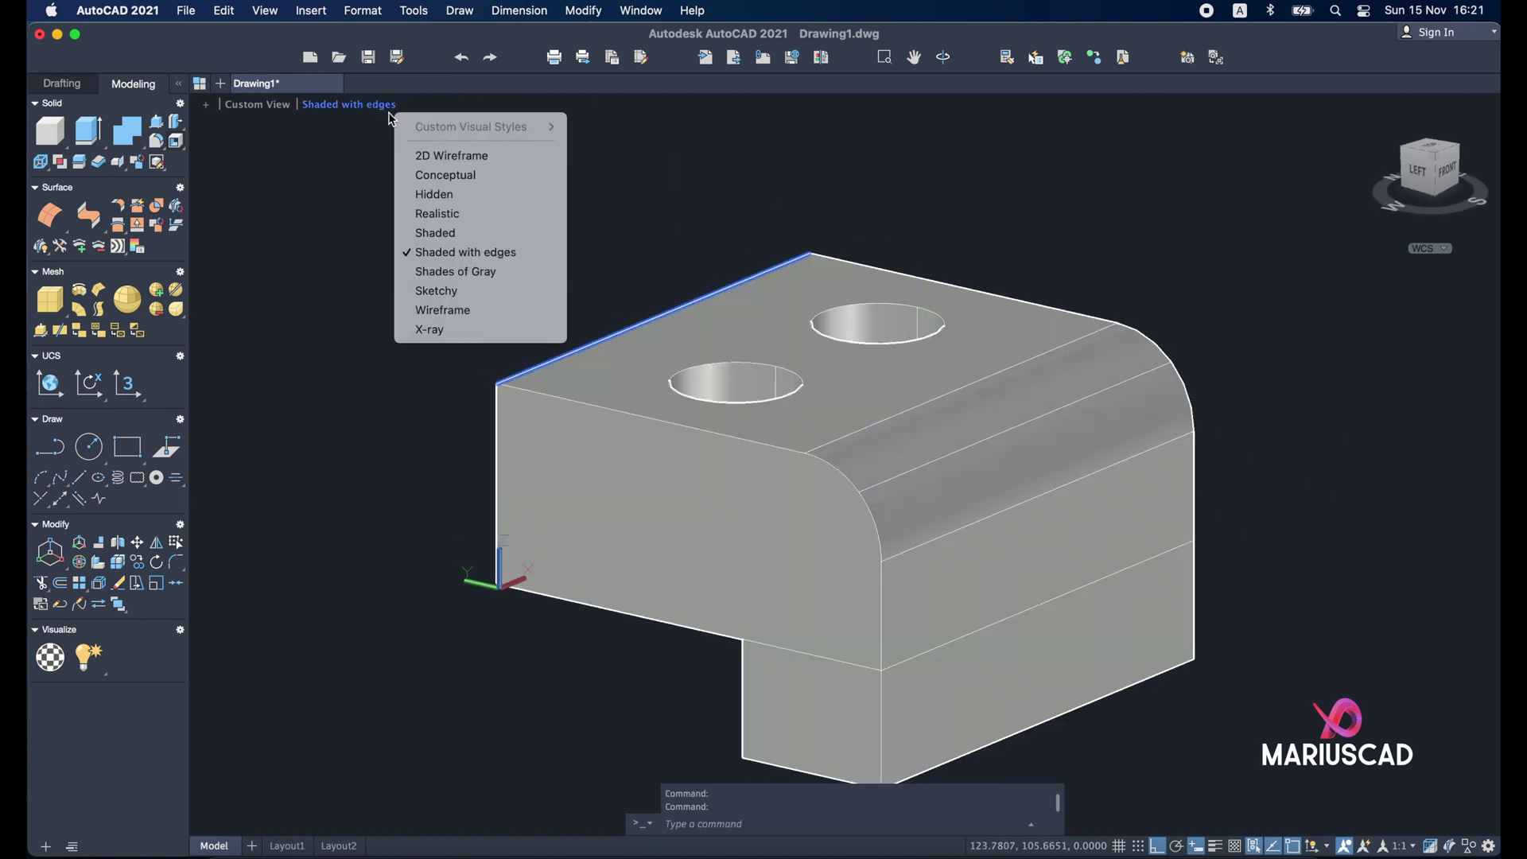
pyautogui.click(410, 155)
# Step: Check the reference drawing and draw a 25-unit helper line from the block's upper back corner along the top edge
pyautogui.keyDown('shift'); pyautogui.moveTo(816, 469); pyautogui.dragTo(1196, 573, button='middle'); pyautogui.keyUp('shift')
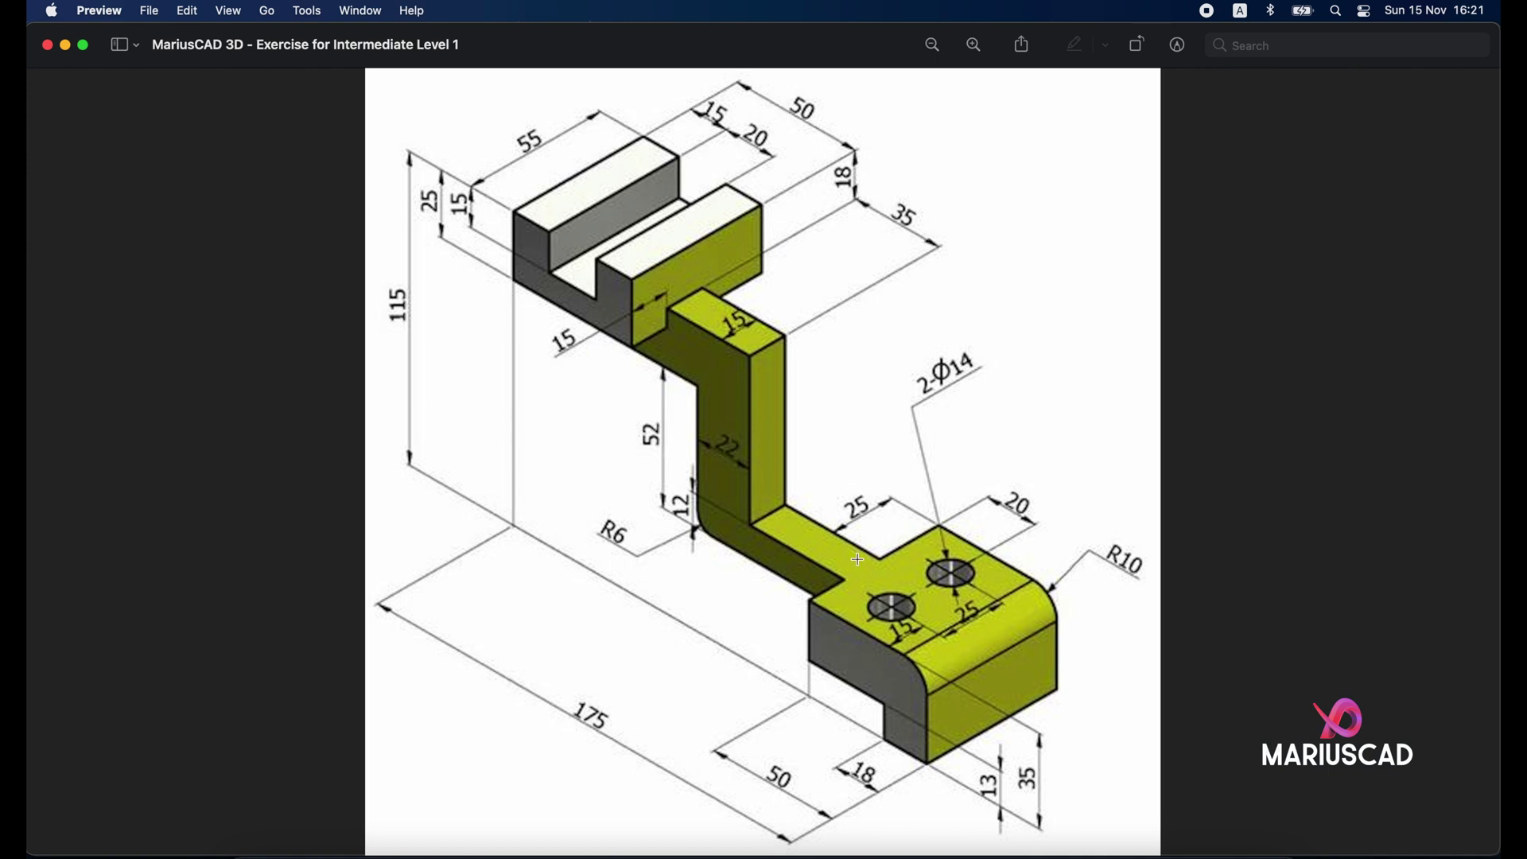
pyautogui.click(68, 46)
pyautogui.click(778, 493)
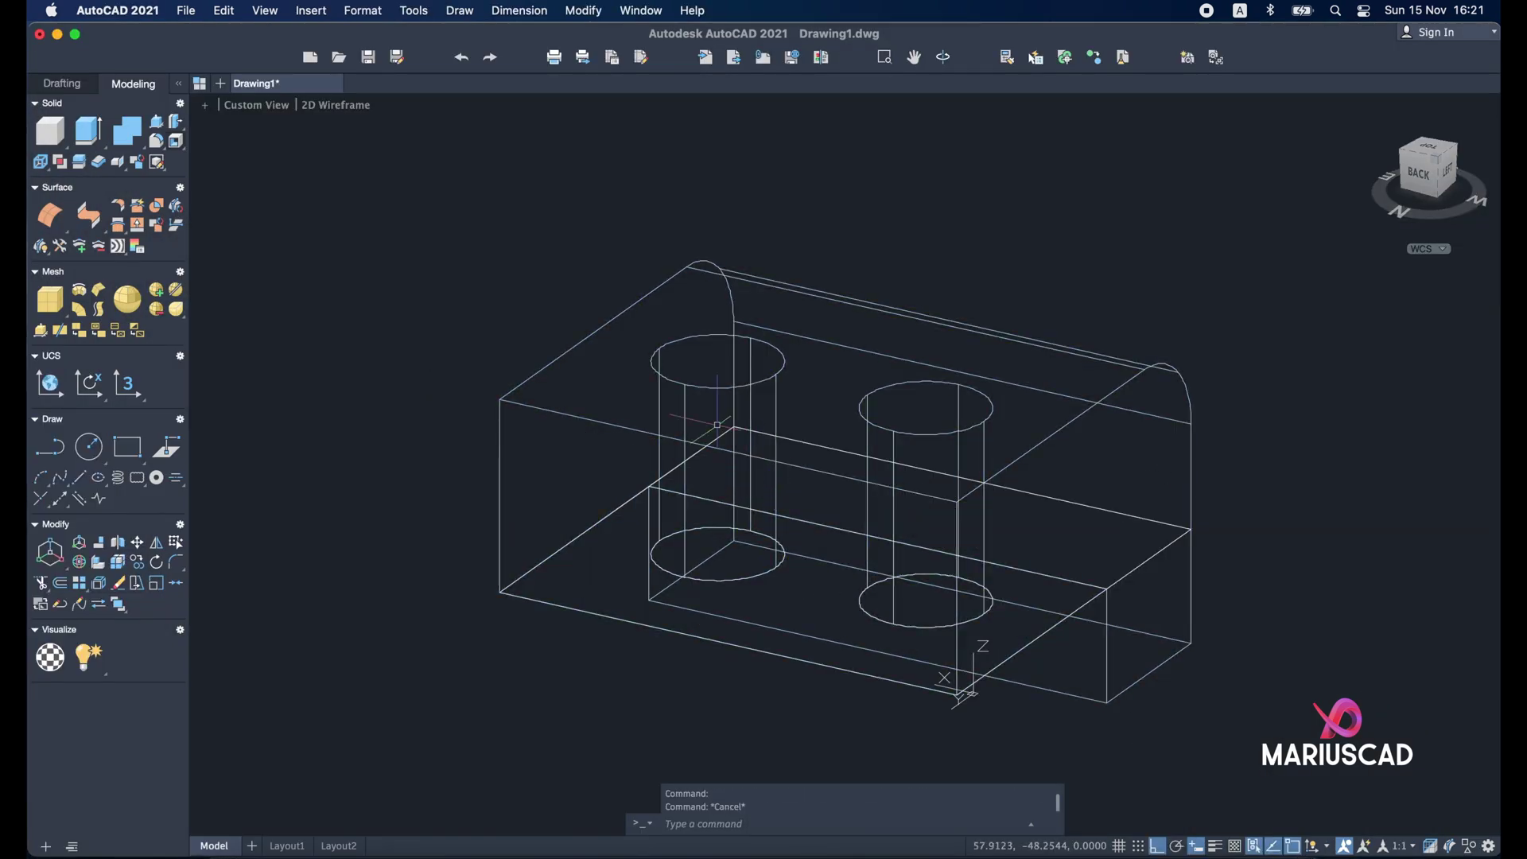
pyautogui.press('Escape')
pyautogui.write('LINE')
pyautogui.press('Return')
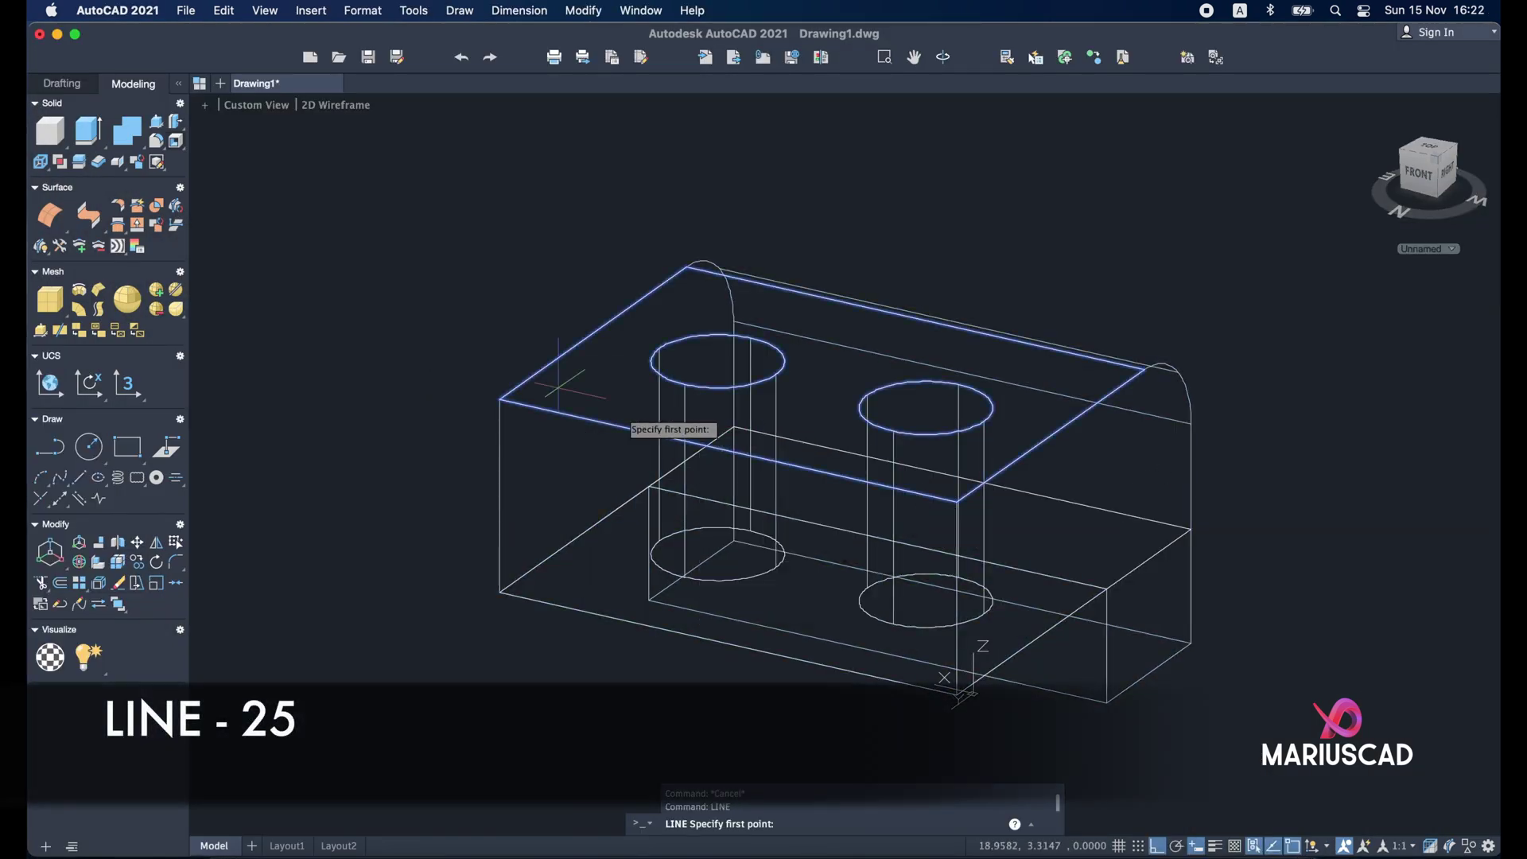
pyautogui.click(500, 400)
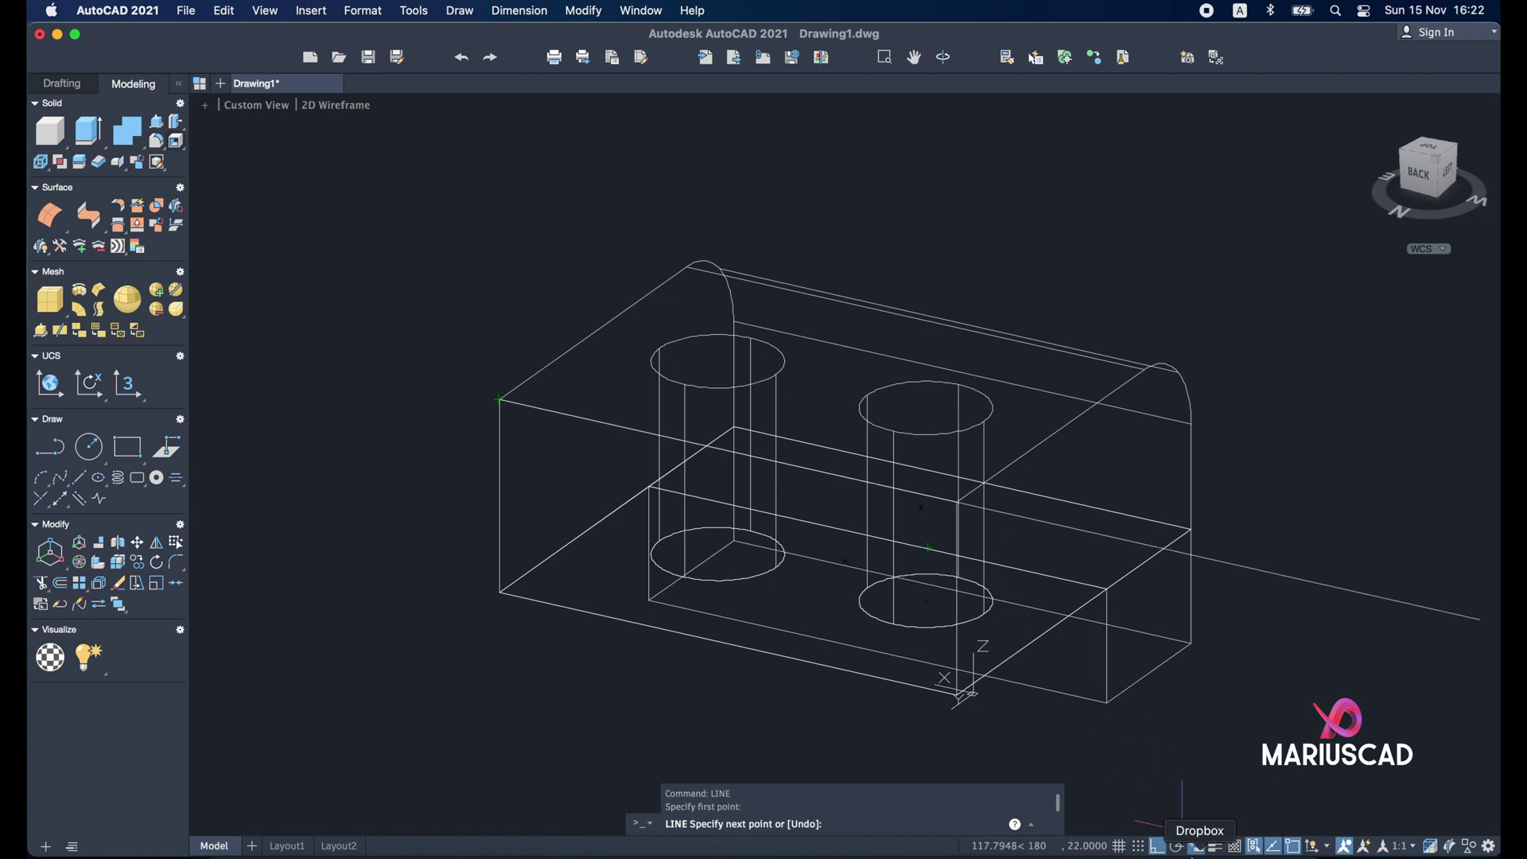
pyautogui.write('25')
pyautogui.press('Return')
pyautogui.press('Escape')
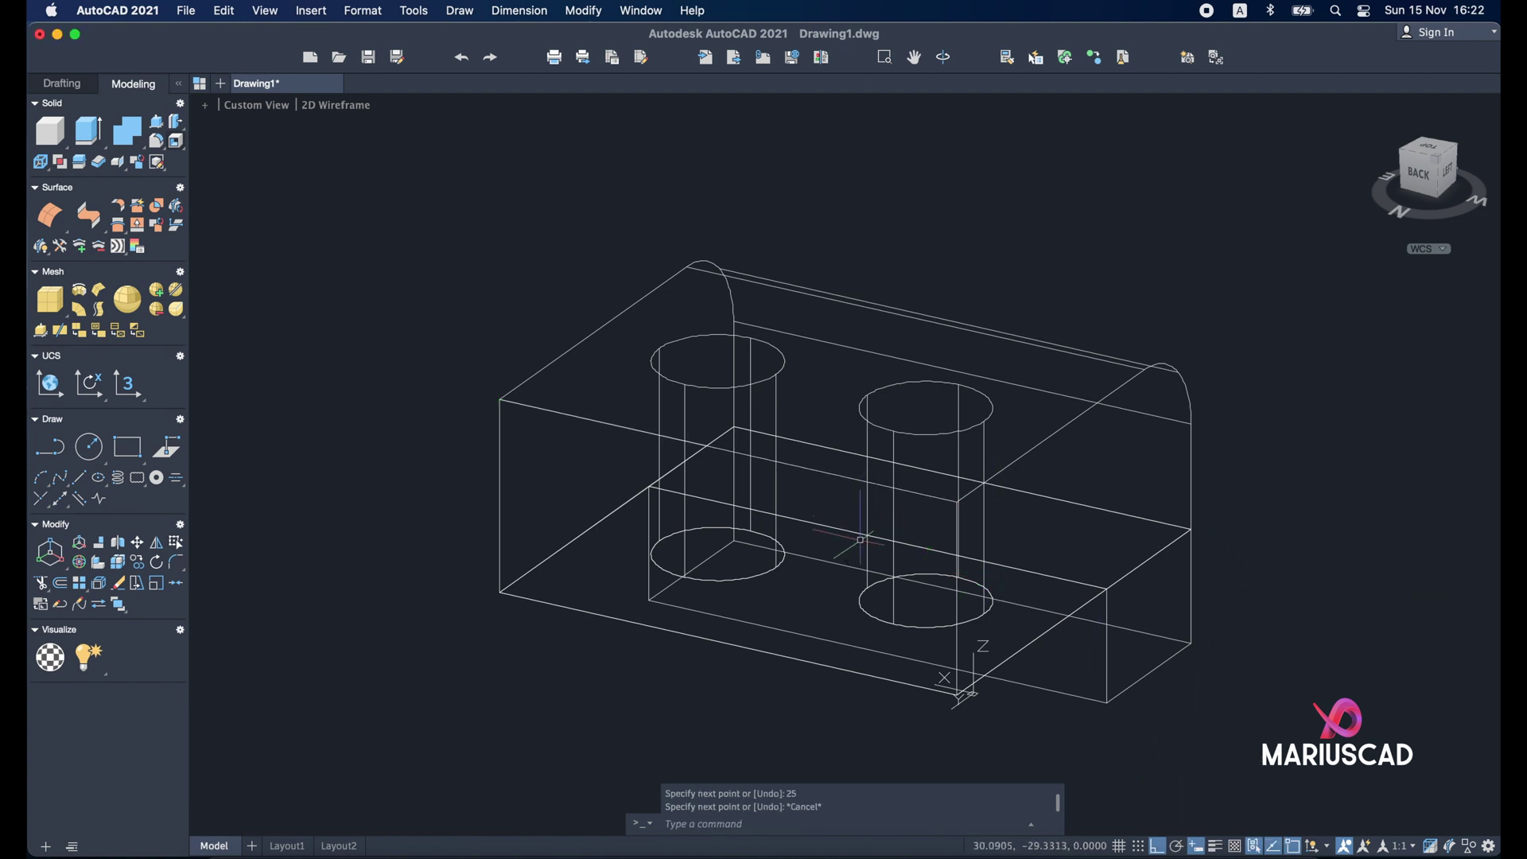
pyautogui.moveTo(847, 522)
pyautogui.keyDown('shift'); pyautogui.mouseDown(button='middle')
pyautogui.moveTo(1016, 539)
pyautogui.moveTo(886, 607)
pyautogui.moveTo(899, 577)
pyautogui.moveTo(863, 545)
pyautogui.moveTo(906, 484)
pyautogui.mouseUp(button='middle'); pyautogui.keyUp('shift')
pyautogui.click(600, 446)
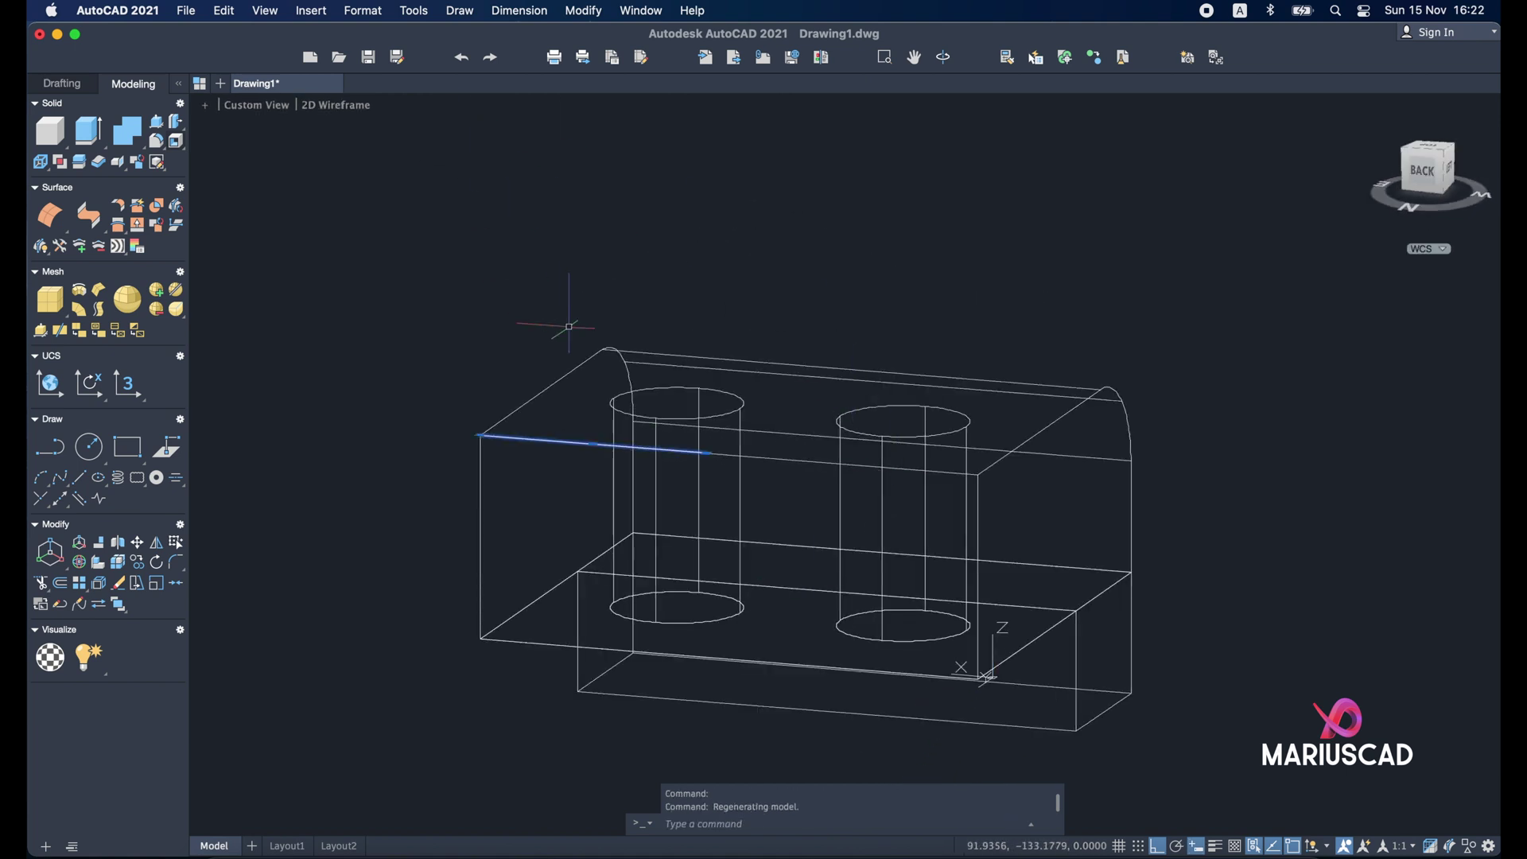
pyautogui.write('rect')
pyautogui.press('Return')
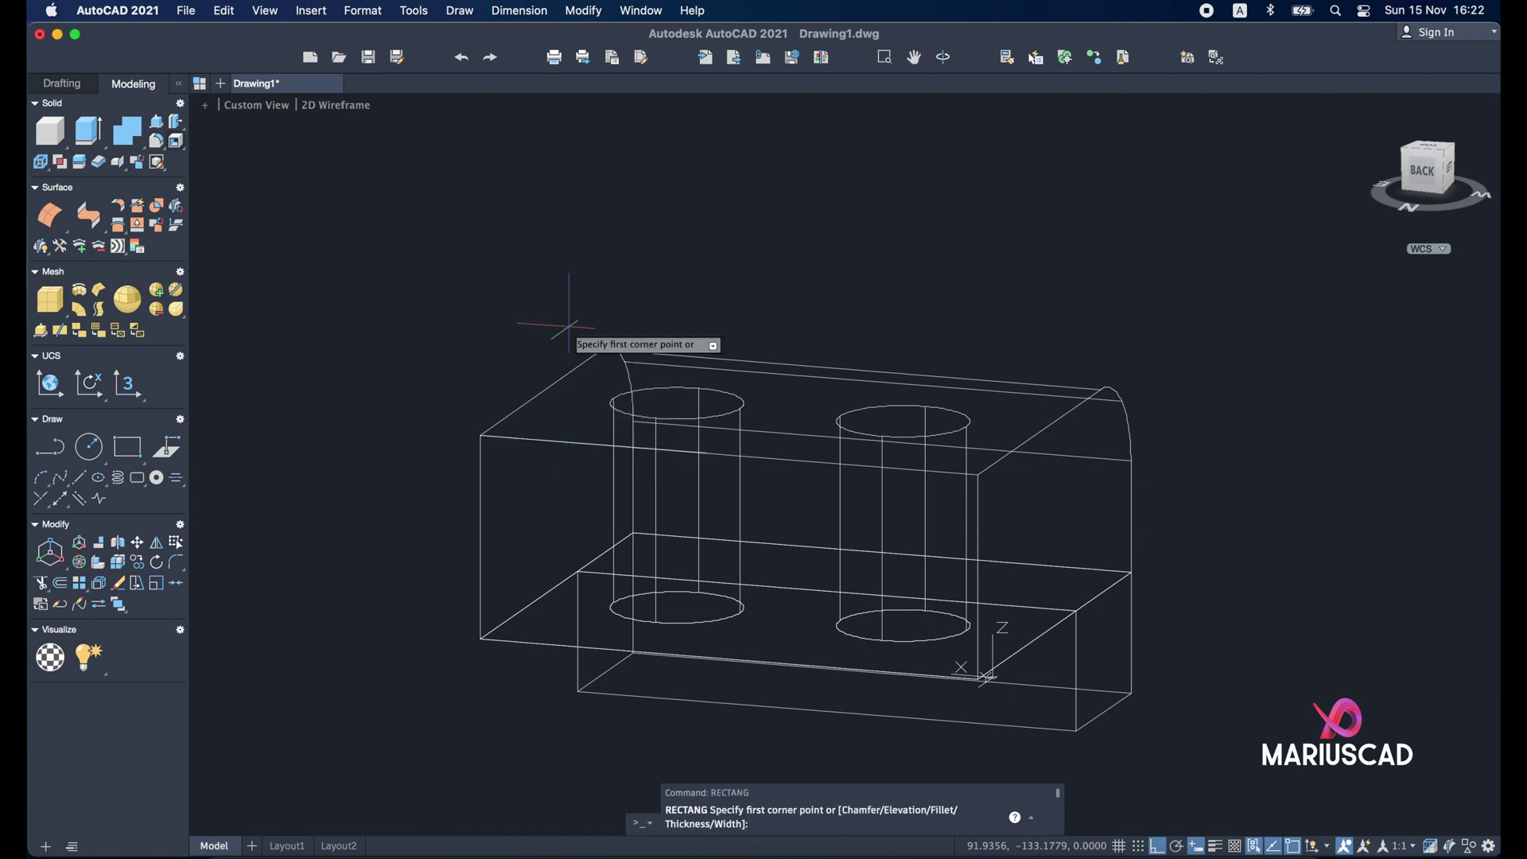
pyautogui.click(706, 453)
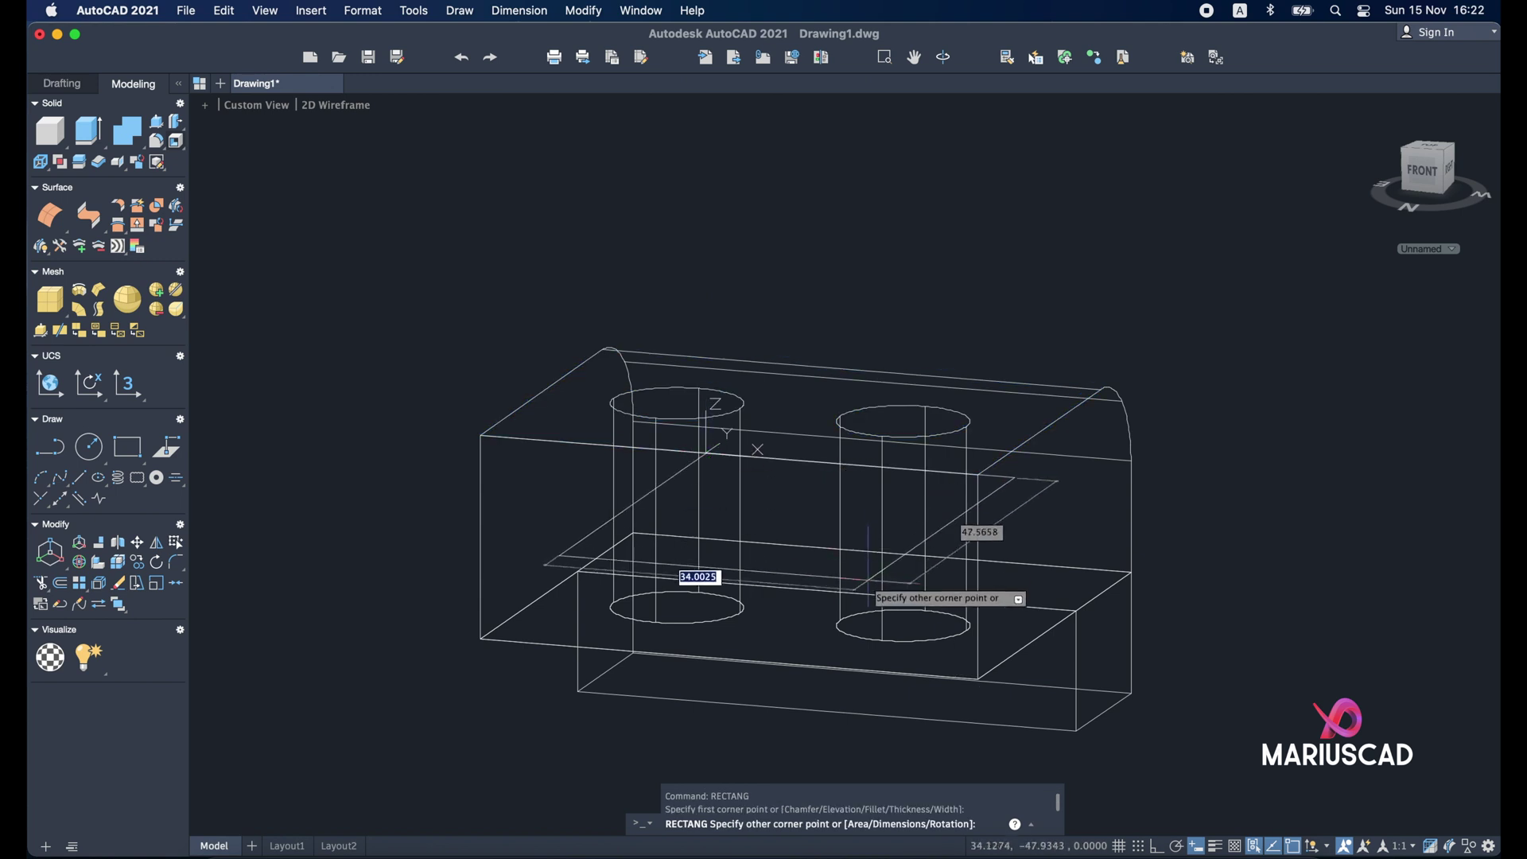
pyautogui.keyDown('shift'); pyautogui.moveTo(855, 554); pyautogui.dragTo(828, 477, button='middle'); pyautogui.keyUp('shift')
pyautogui.press('Escape')
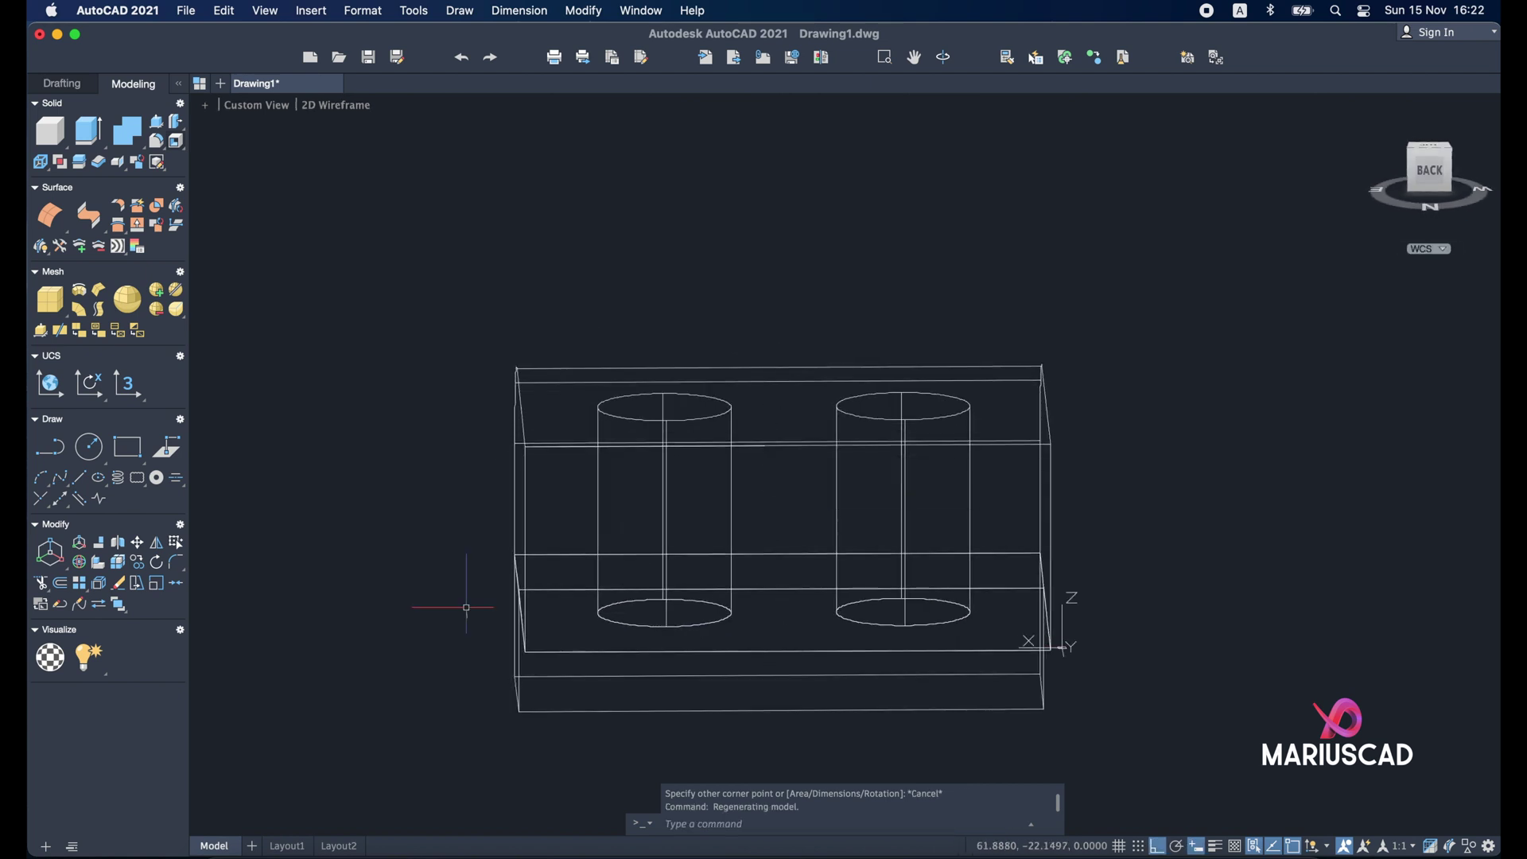
# Step: Switch to the Back view and align a new UCS to that view
pyautogui.keyDown('shift'); pyautogui.moveTo(1091, 622); pyautogui.dragTo(1353, 334, button='middle'); pyautogui.keyUp('shift')
pyautogui.click(1433, 170)
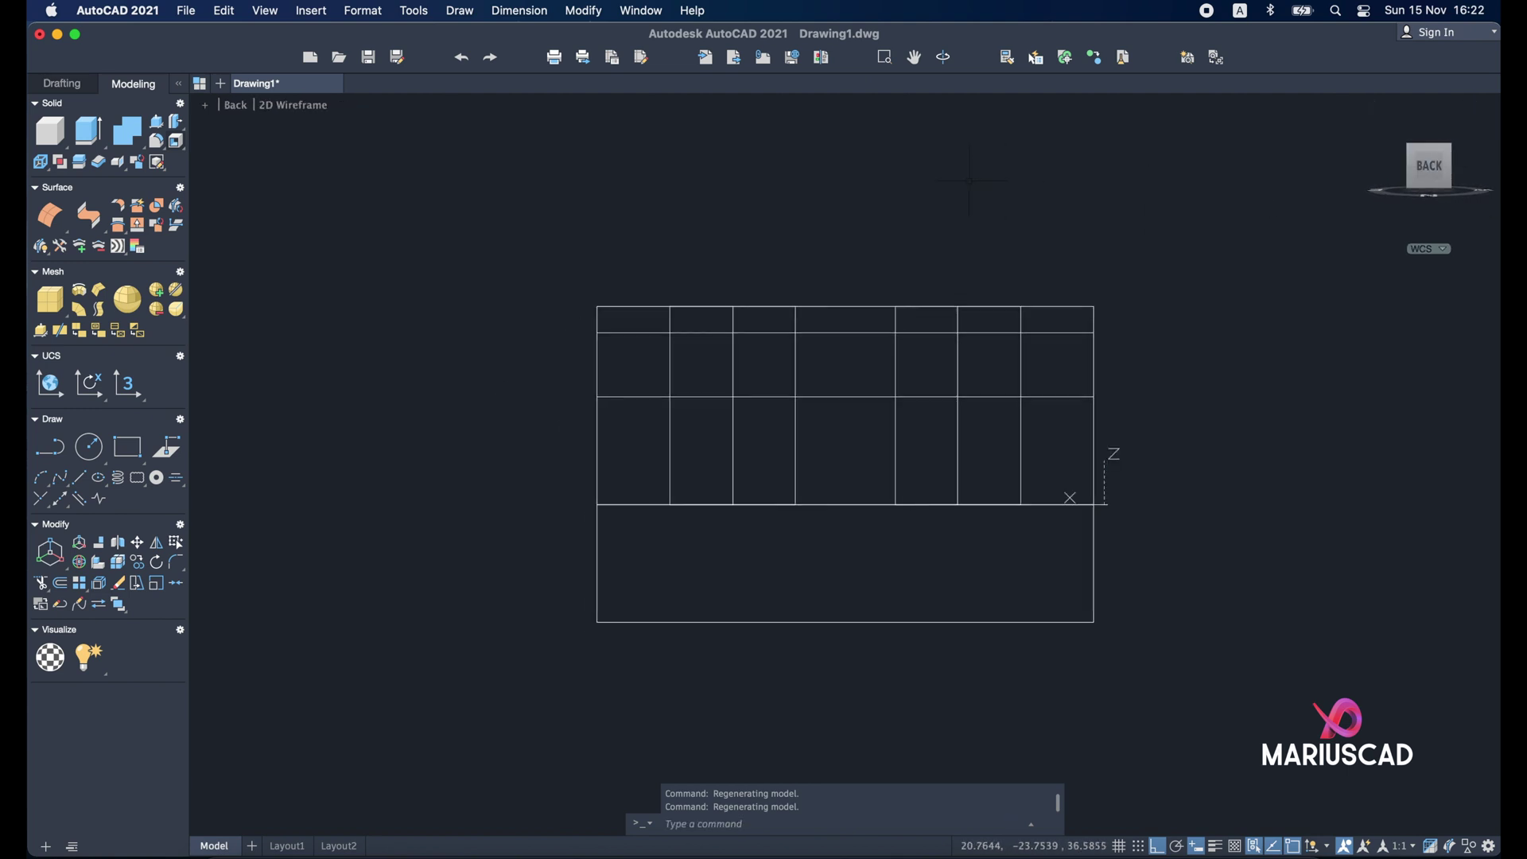
pyautogui.click(415, 10)
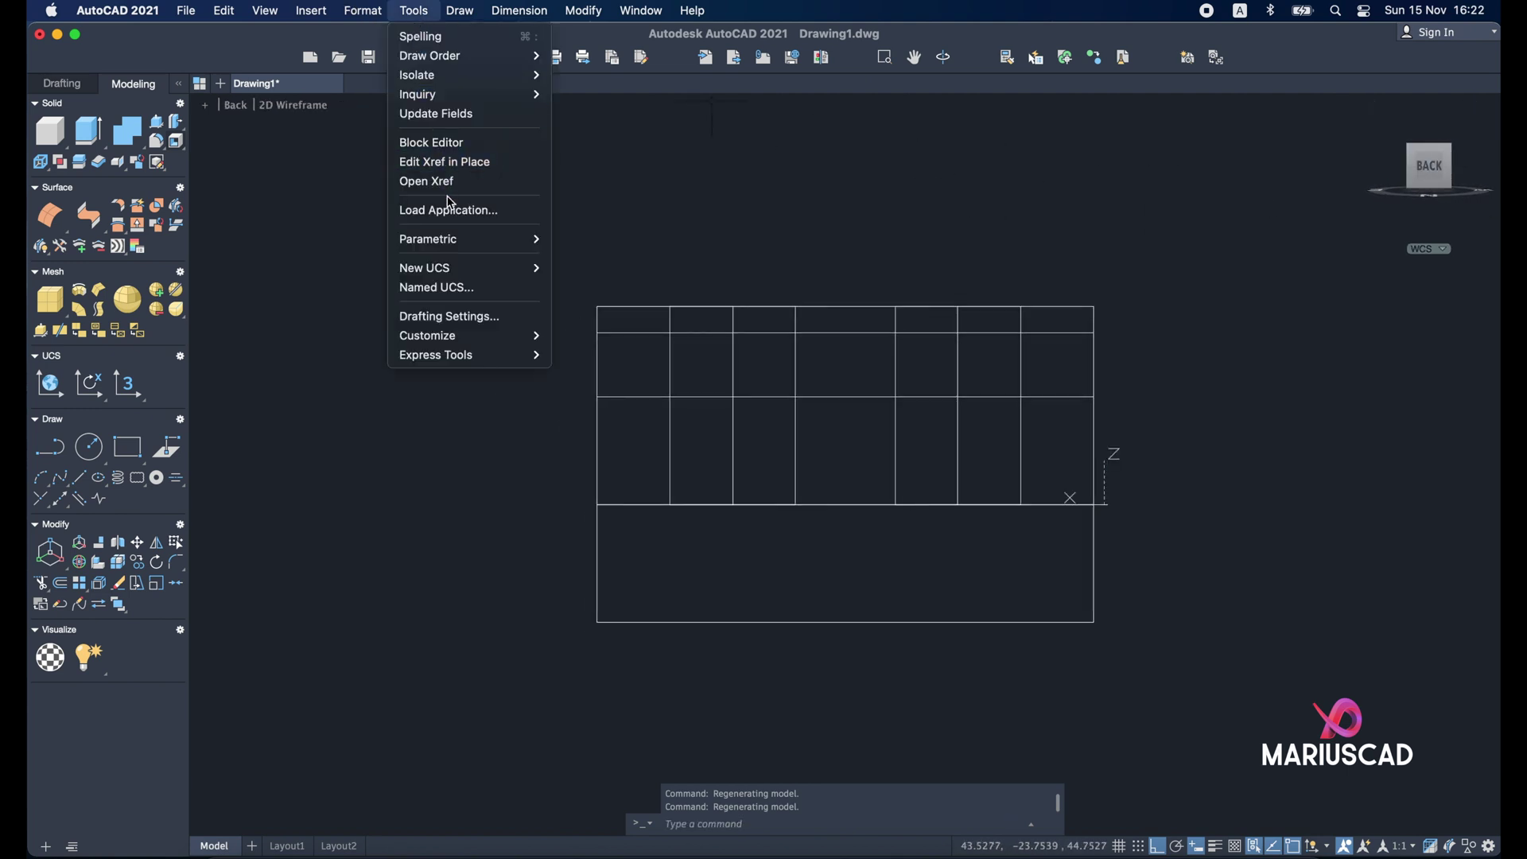
pyautogui.moveTo(470, 269)
pyautogui.click(616, 355)
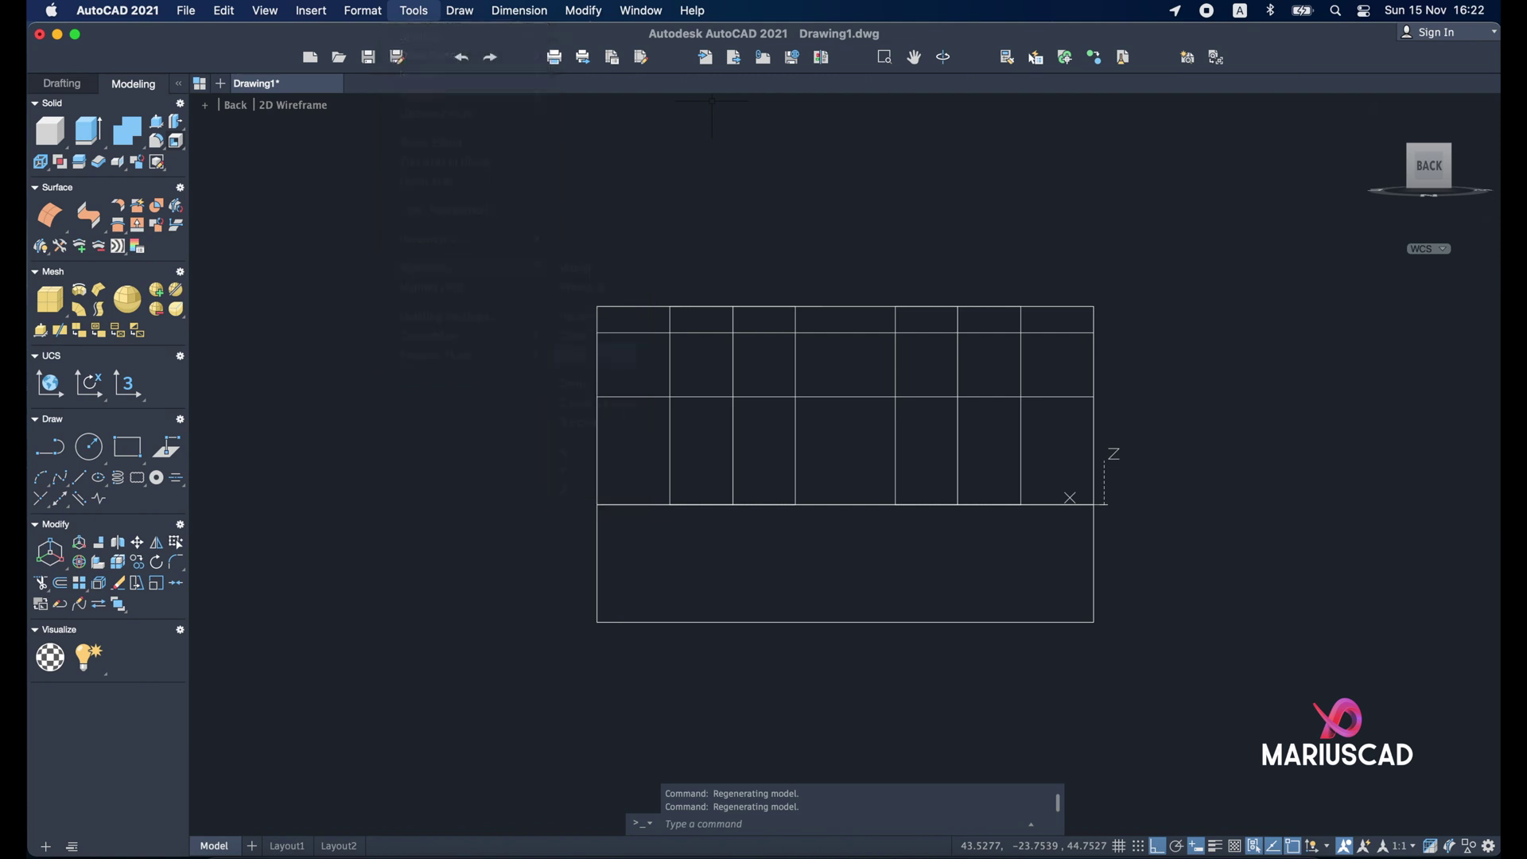
# Step: Search the help for the New UCS command to see where it is located
pyautogui.click(690, 12)
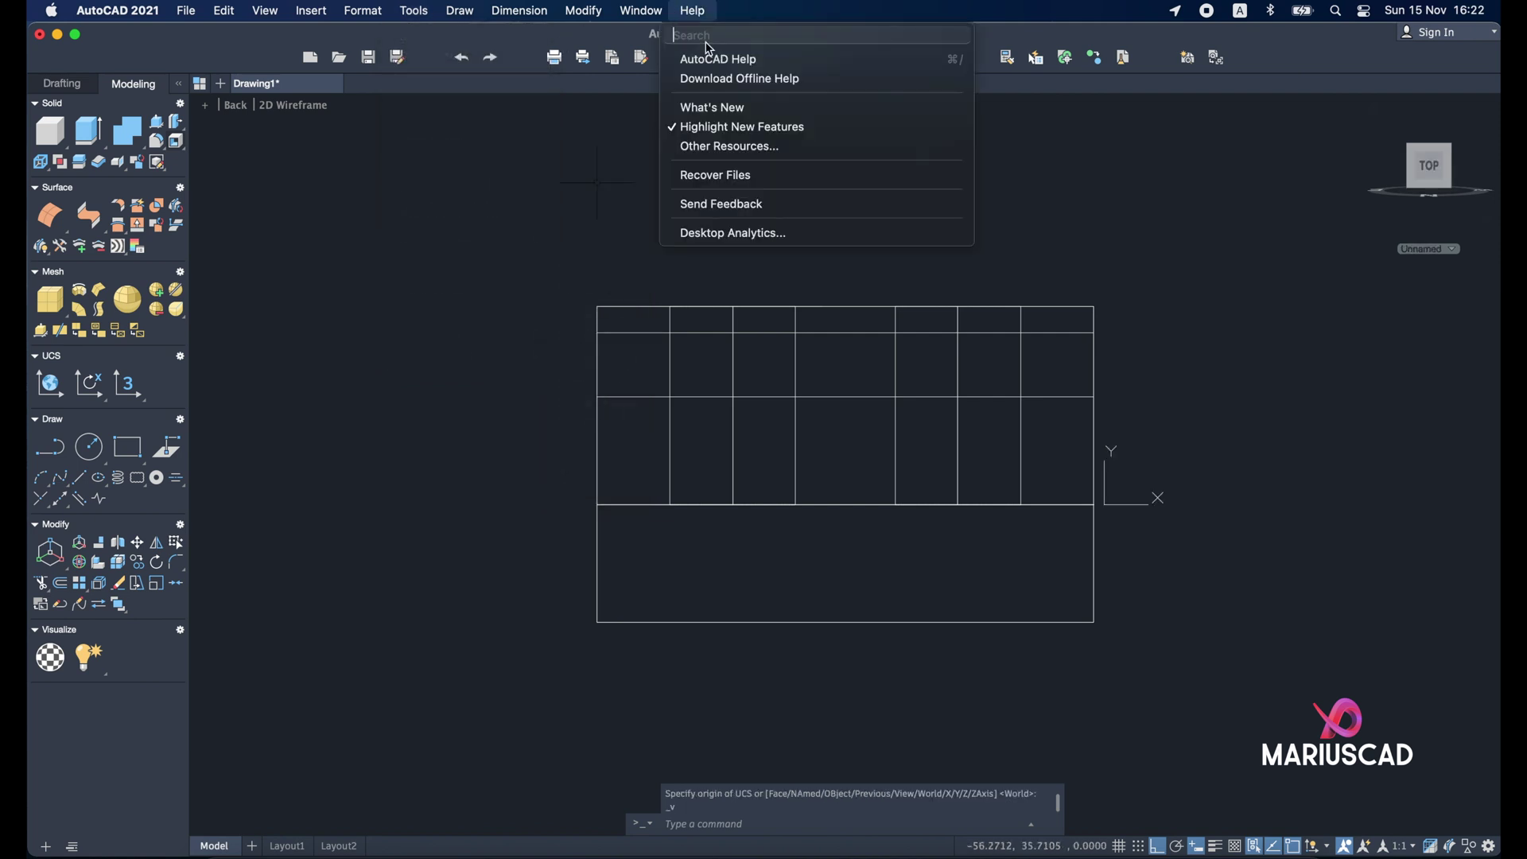
pyautogui.write('new ucs')
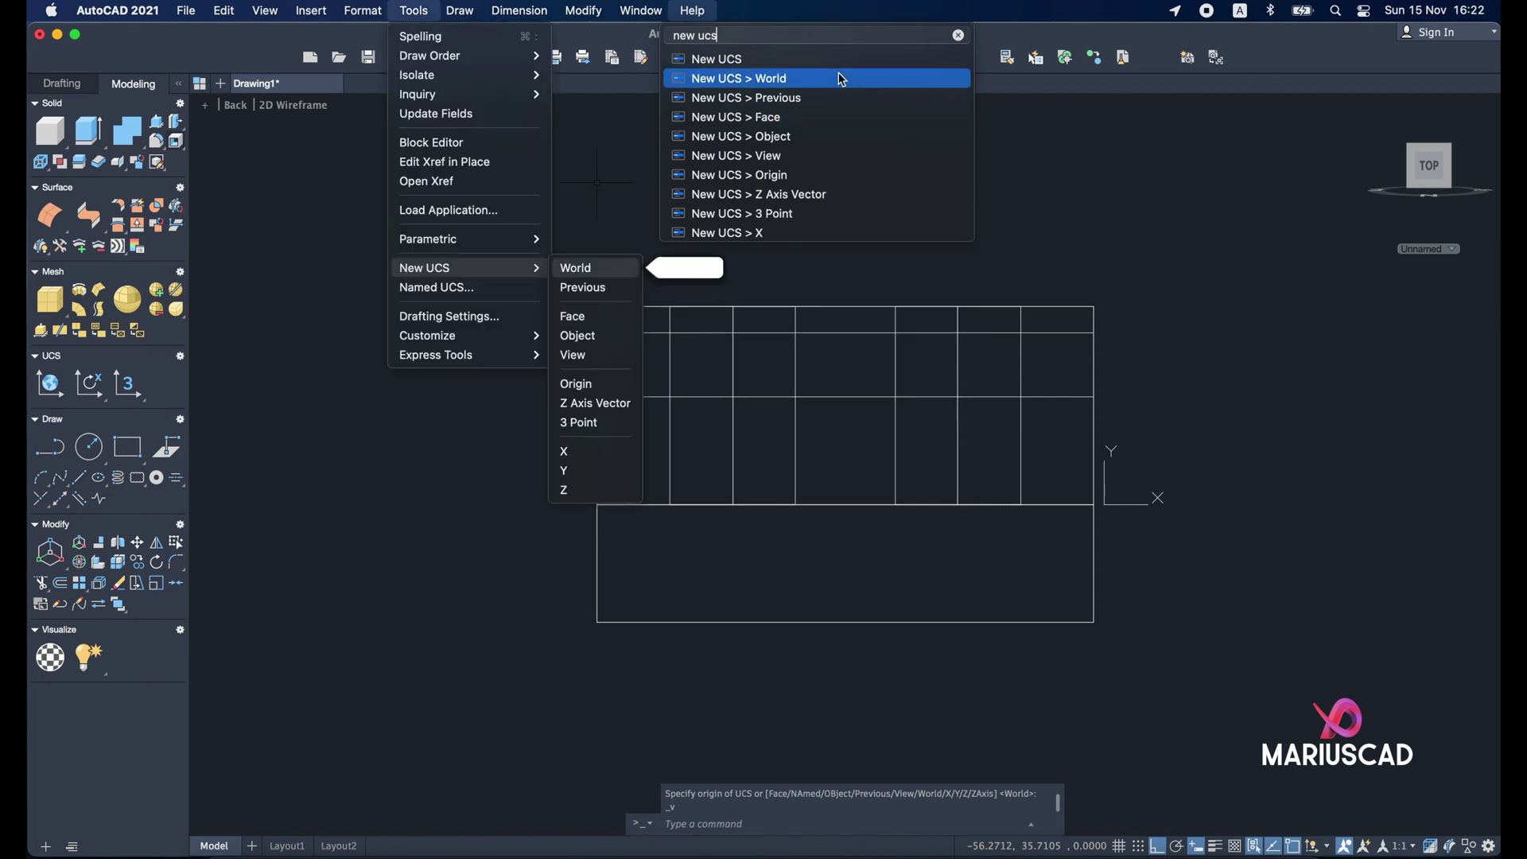
pyautogui.click(1230, 543)
pyautogui.press('Escape')
pyautogui.press('Escape')
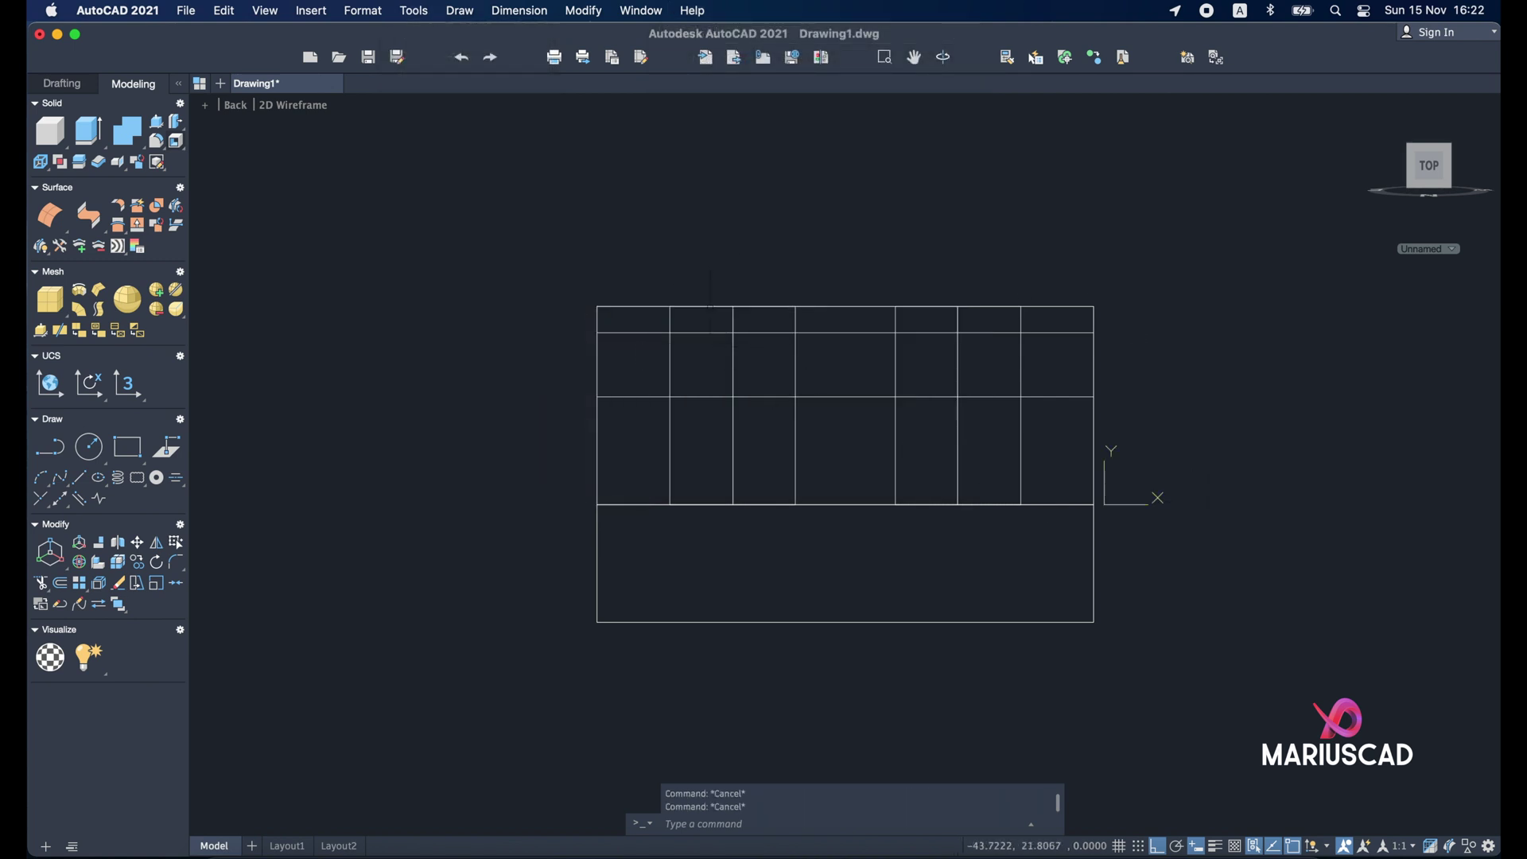
# Step: Draw a 15 by 12 rectangle on the block's back face, starting downward from the end of the 25-unit helper line
pyautogui.click(711, 306)
pyautogui.write('rect')
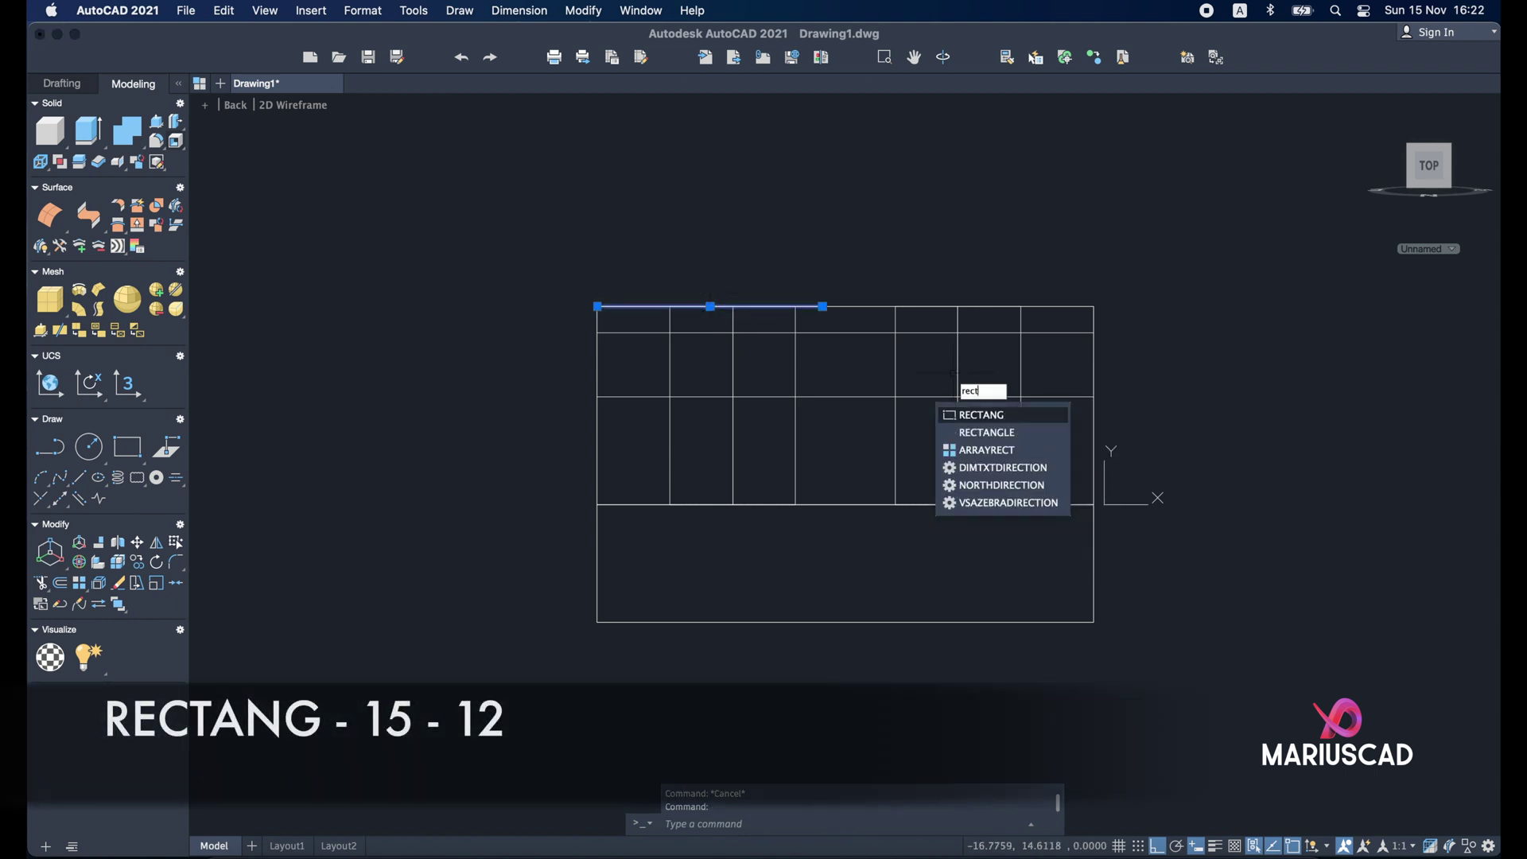
pyautogui.press('Return')
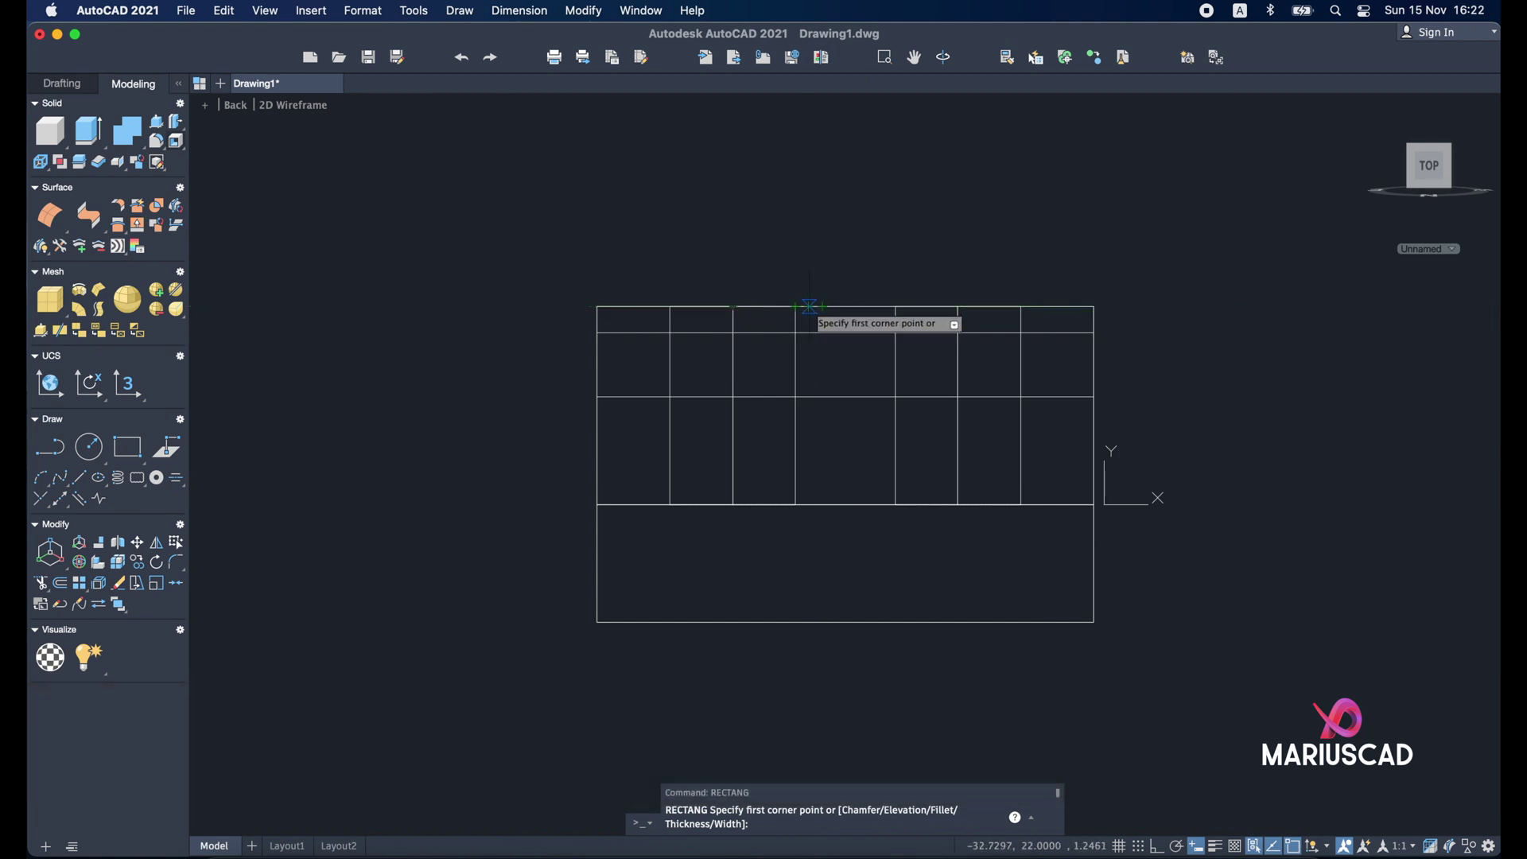
pyautogui.click(823, 307)
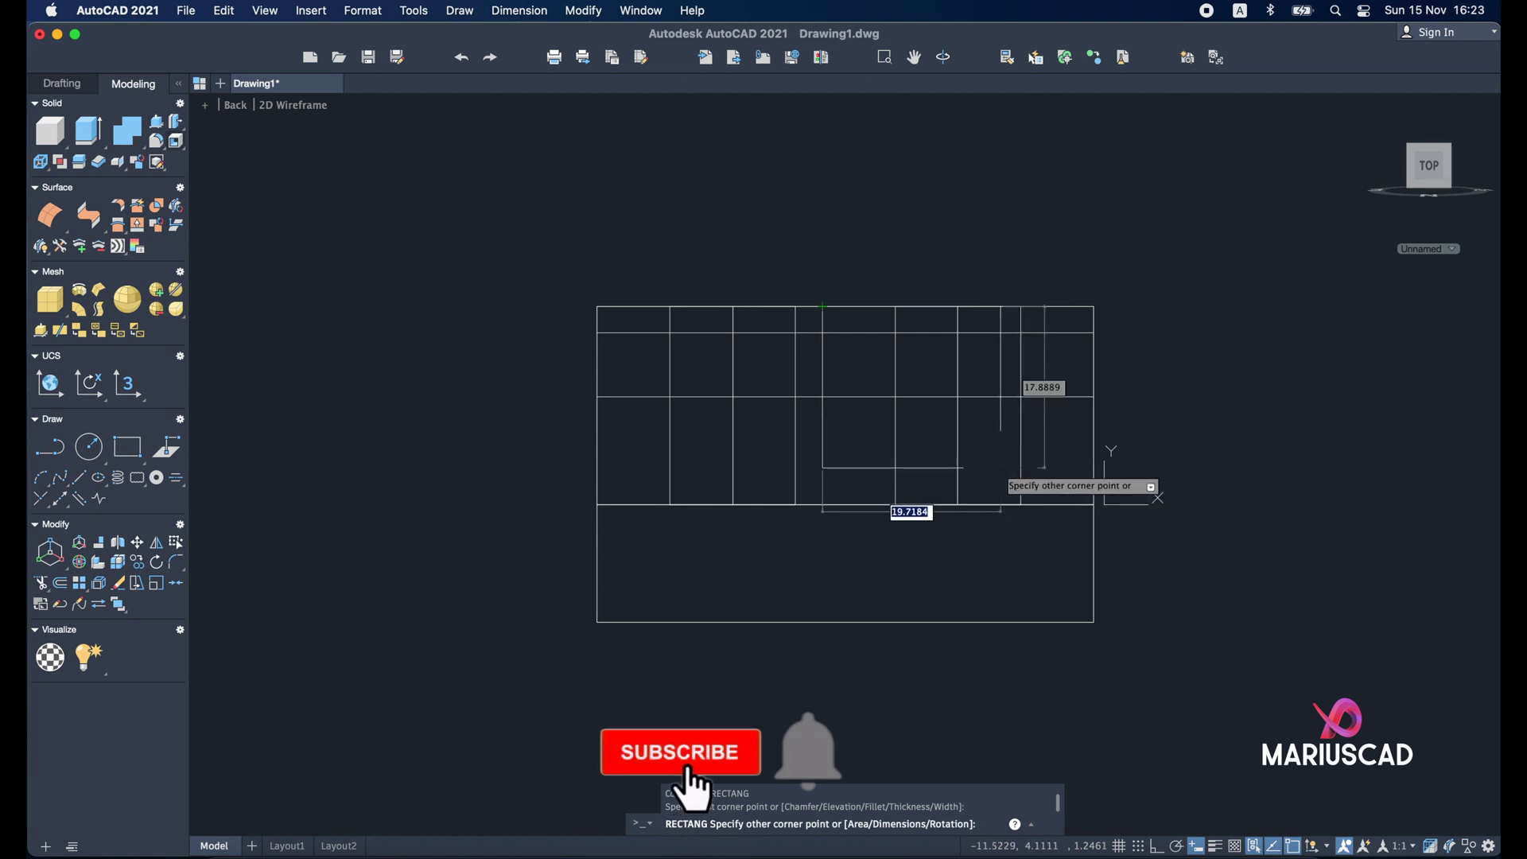
pyautogui.write('15')
pyautogui.press('Tab')
pyautogui.write('12')
pyautogui.press('Return')
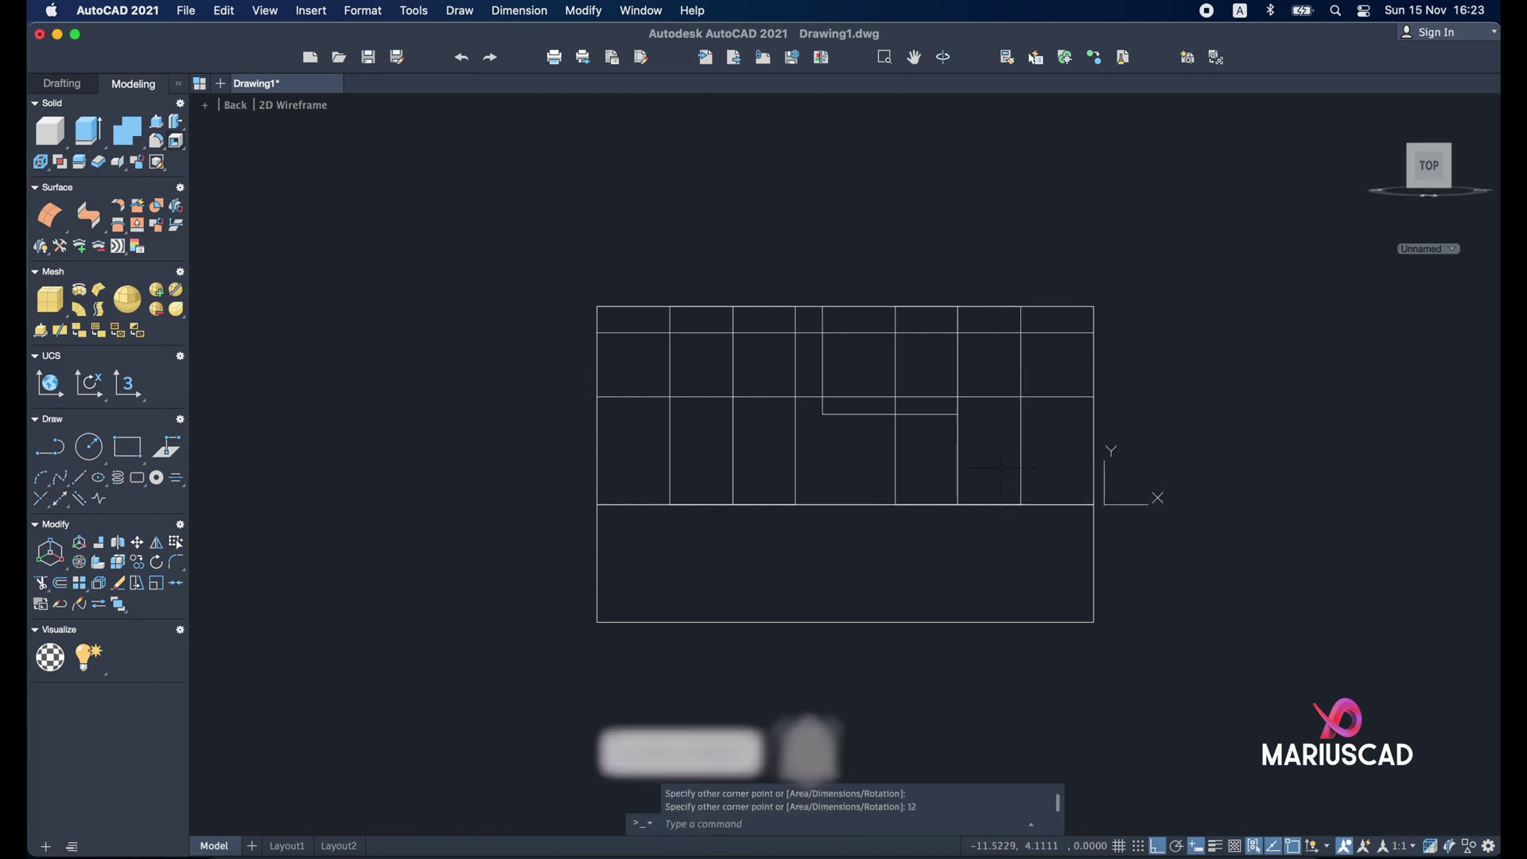
pyautogui.press('Escape')
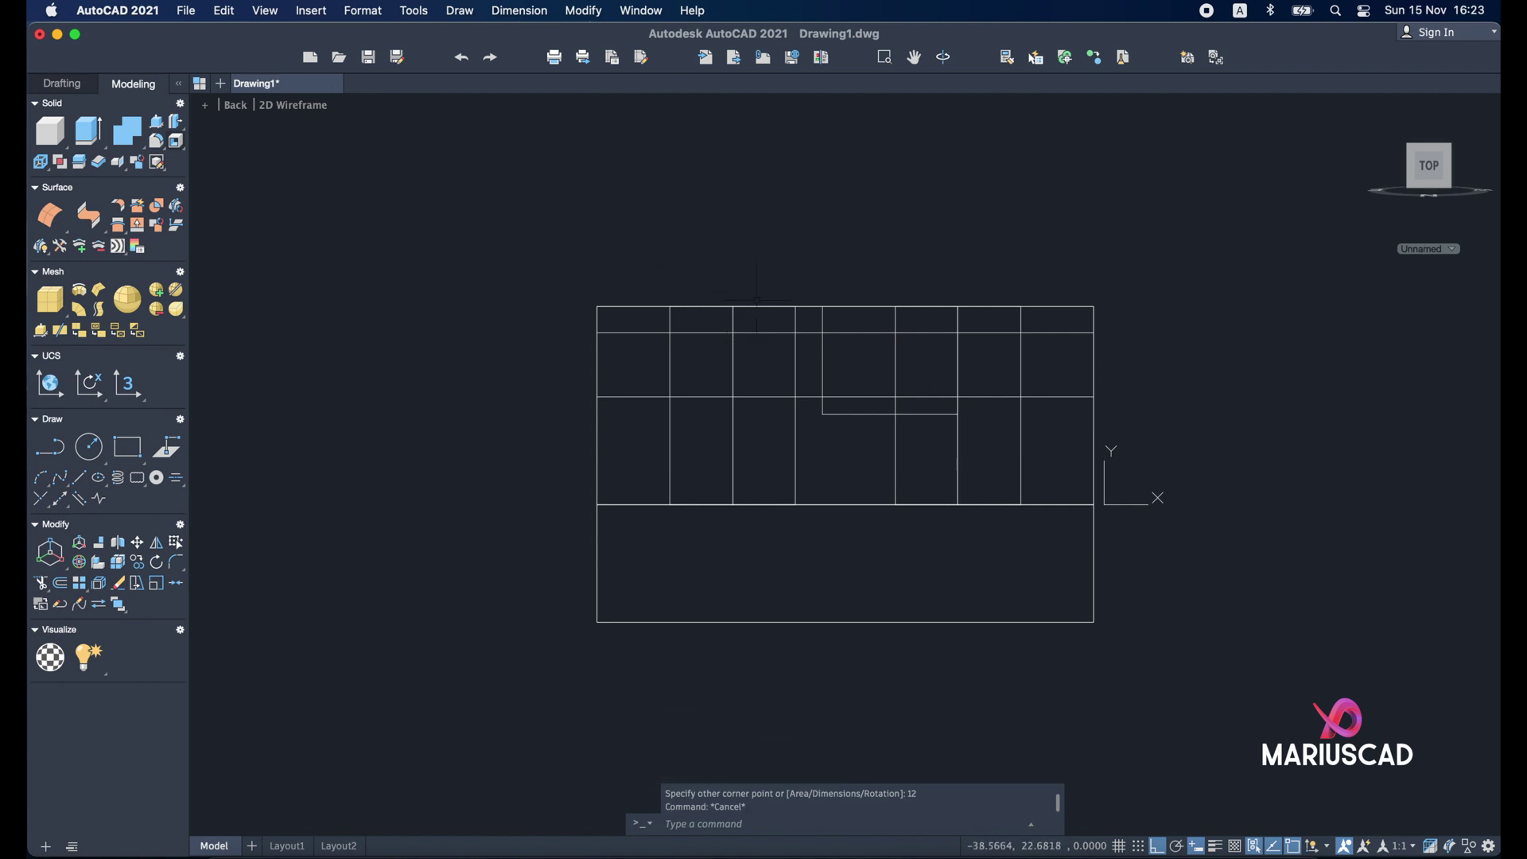
# Step: Delete the 25-unit helper line on the block's upper back edge
pyautogui.click(766, 292)
pyautogui.press('Escape')
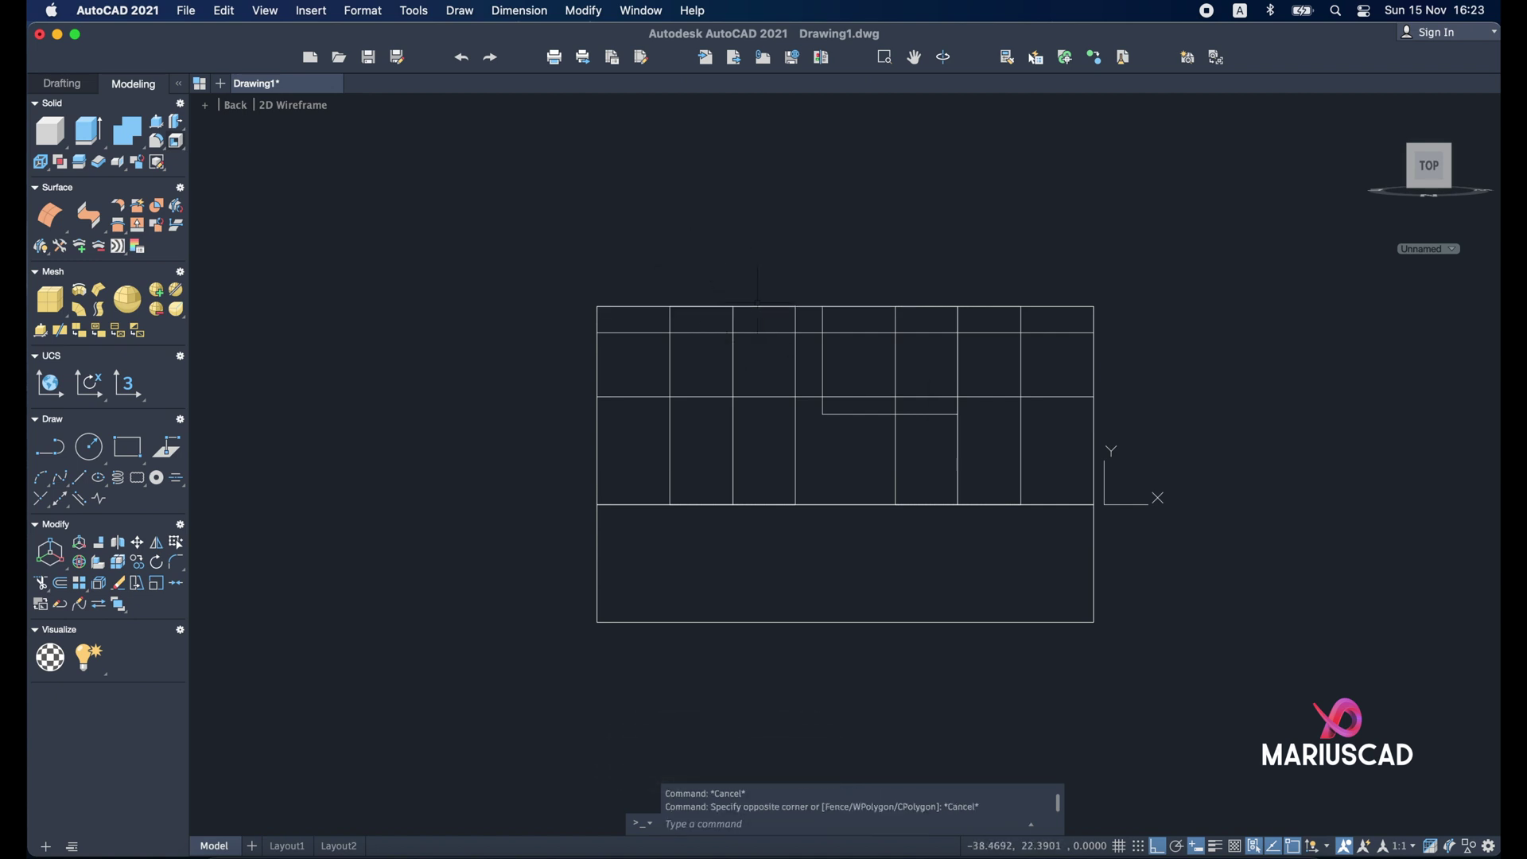
pyautogui.keyDown('shift'); pyautogui.moveTo(767, 296); pyautogui.dragTo(689, 347, button='middle'); pyautogui.keyUp('shift')
pyautogui.click(689, 348)
pyautogui.press('Delete')
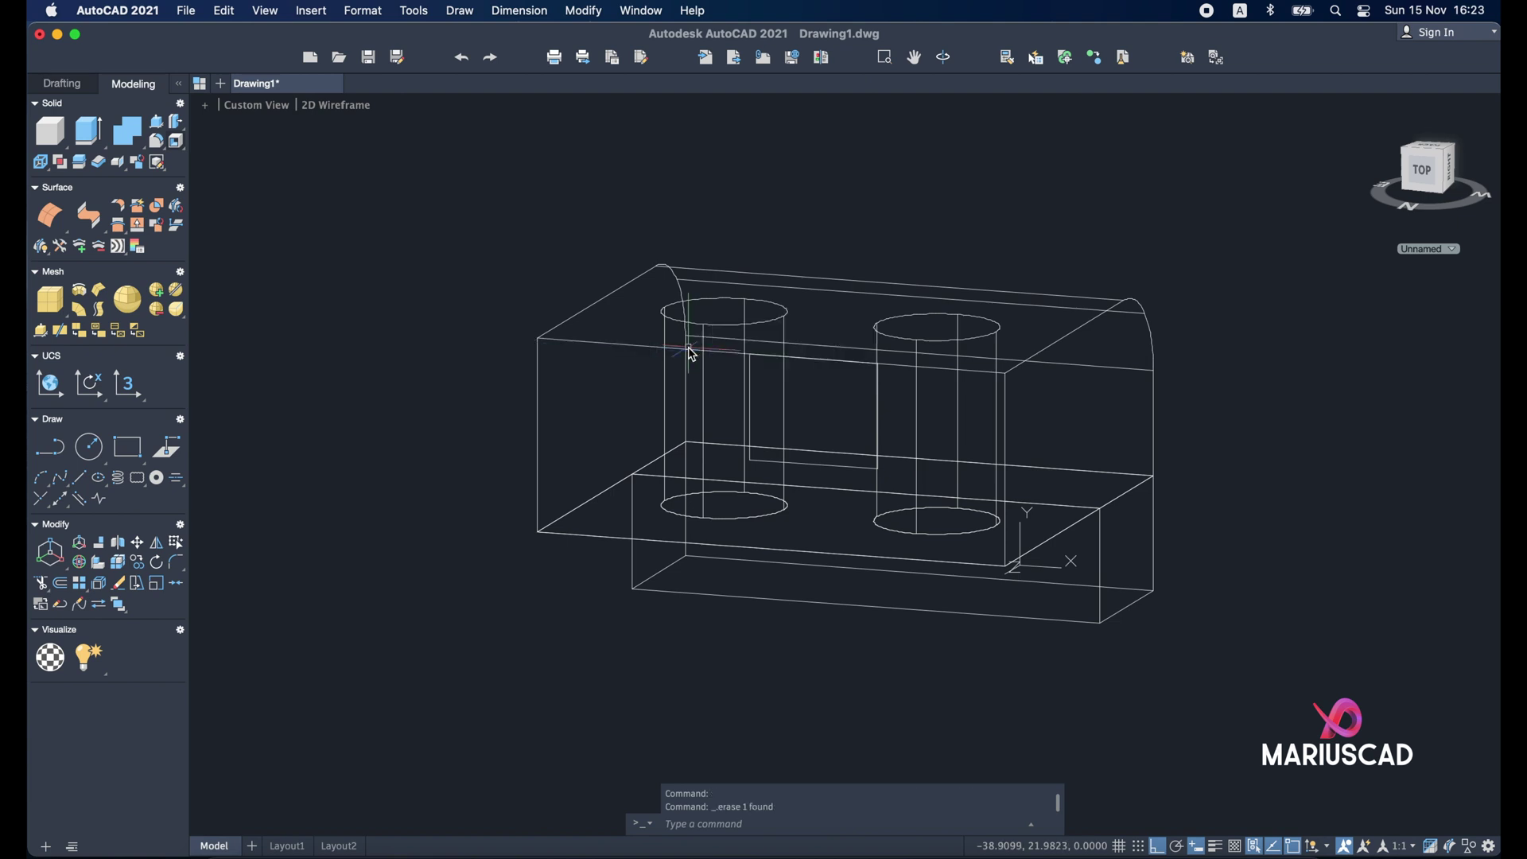
# Step: Presspull the 15 by 12 rectangle 40 units outward from the block's back face to form the horizontal arm
pyautogui.click(167, 129)
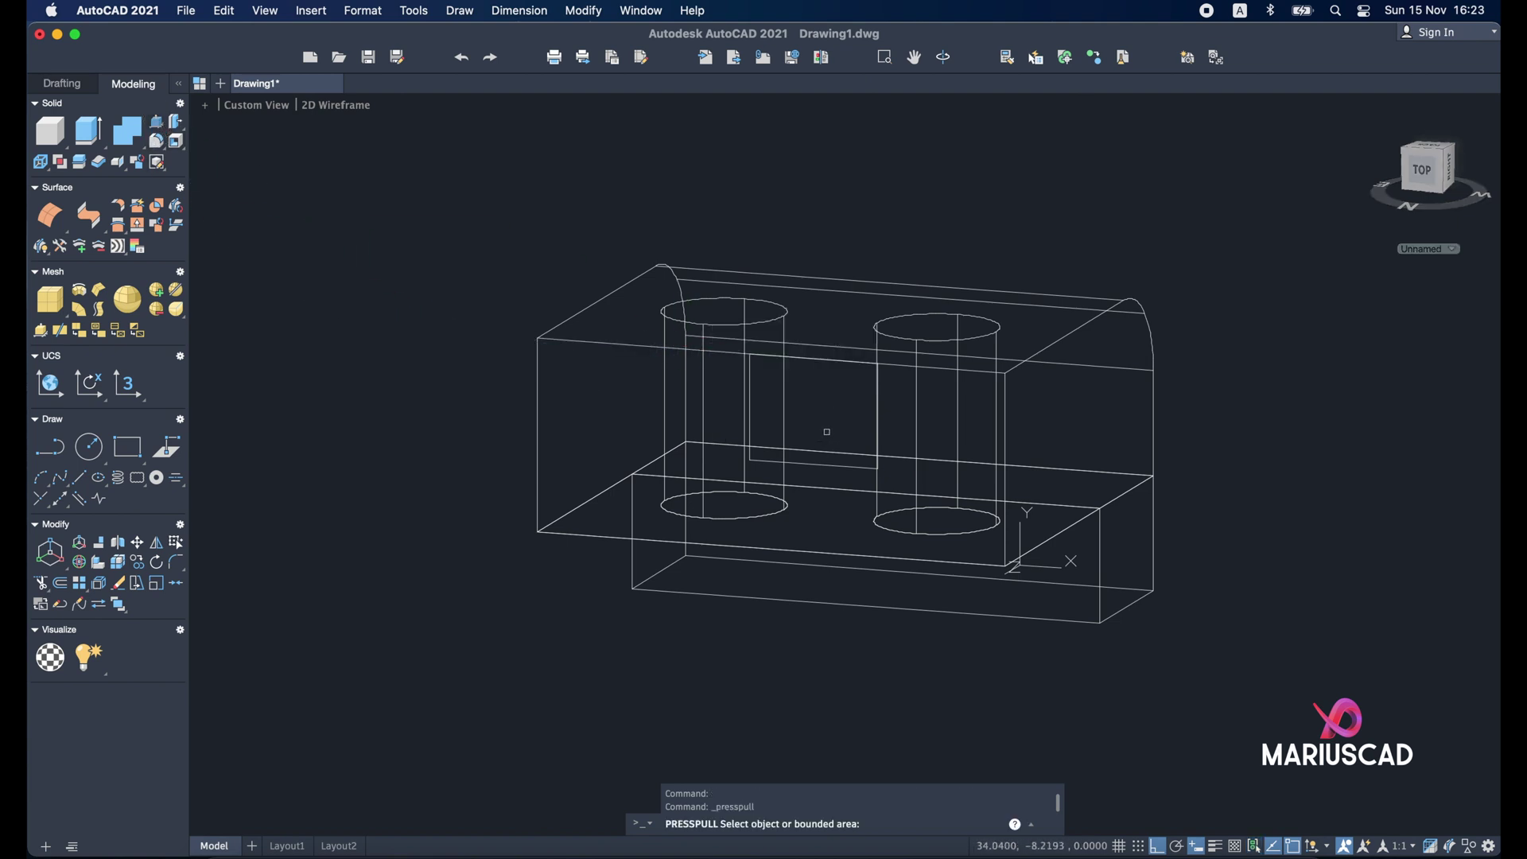
pyautogui.keyDown('shift'); pyautogui.moveTo(829, 429); pyautogui.dragTo(718, 436, button='middle'); pyautogui.keyUp('shift')
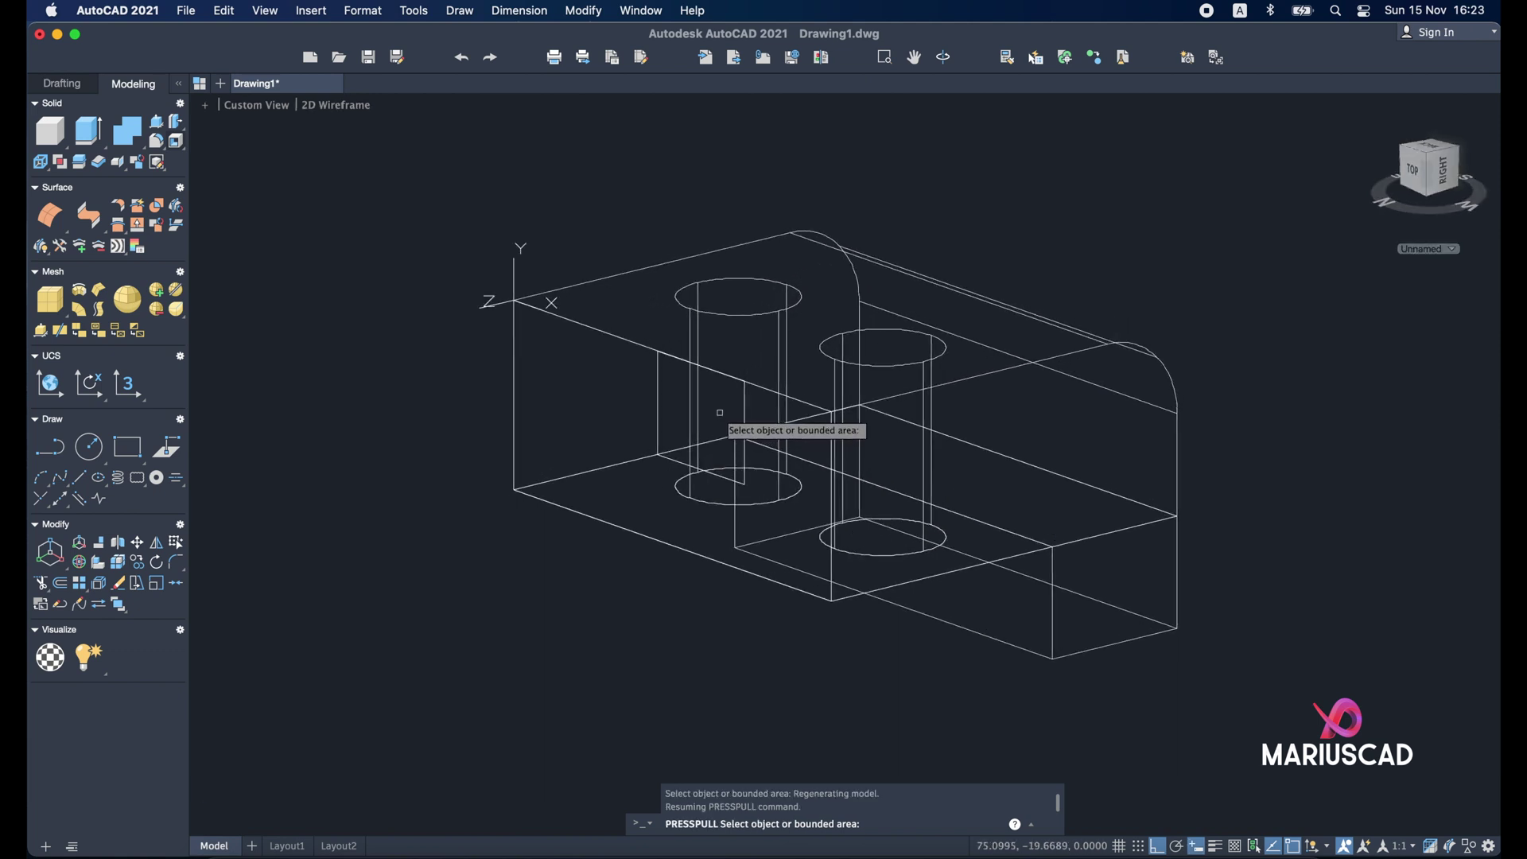
pyautogui.click(719, 412)
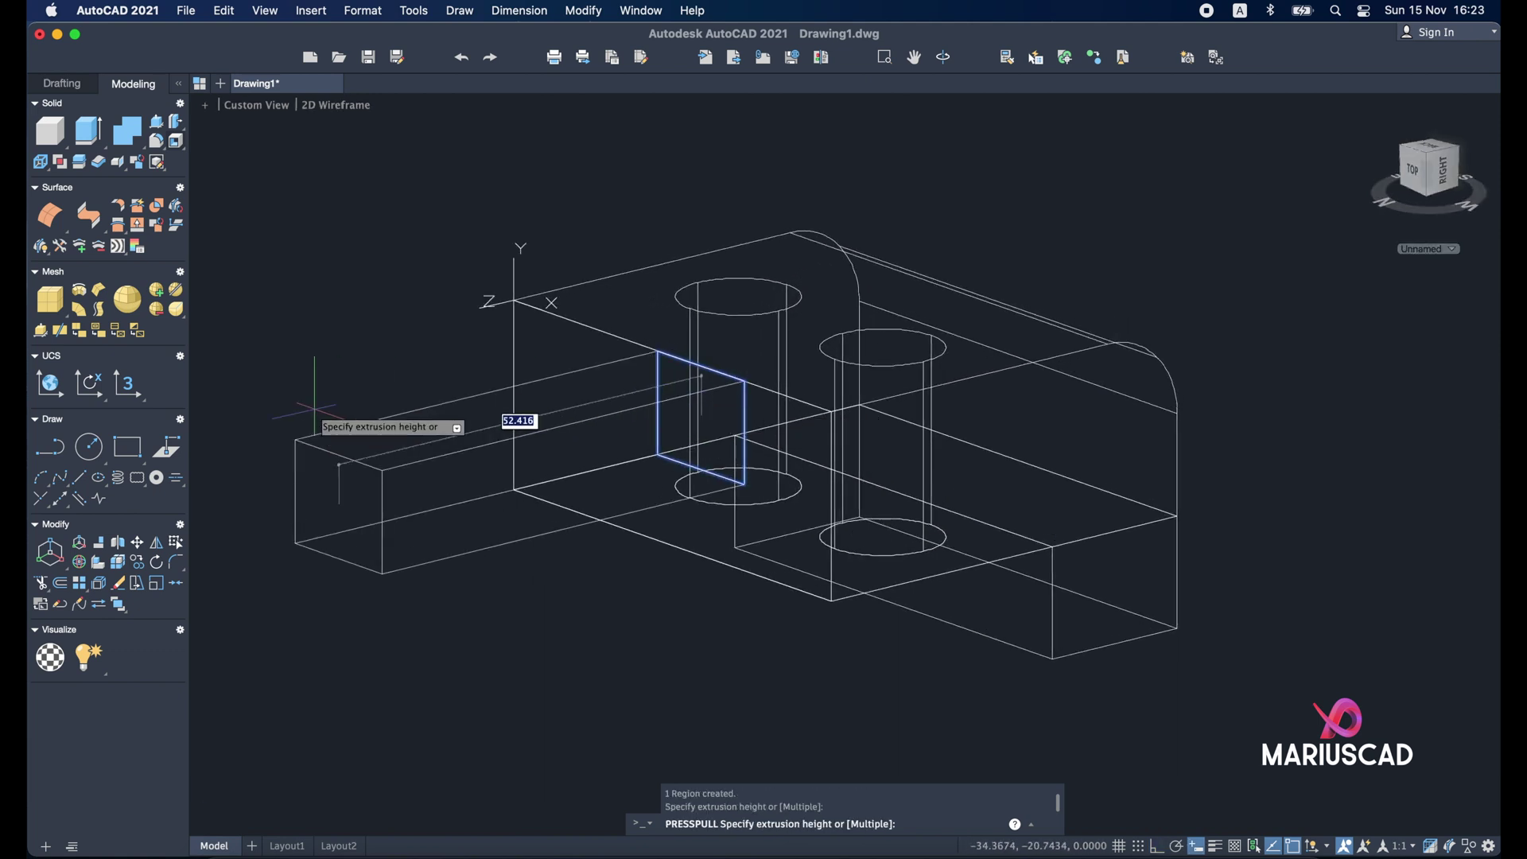
pyautogui.write('40')
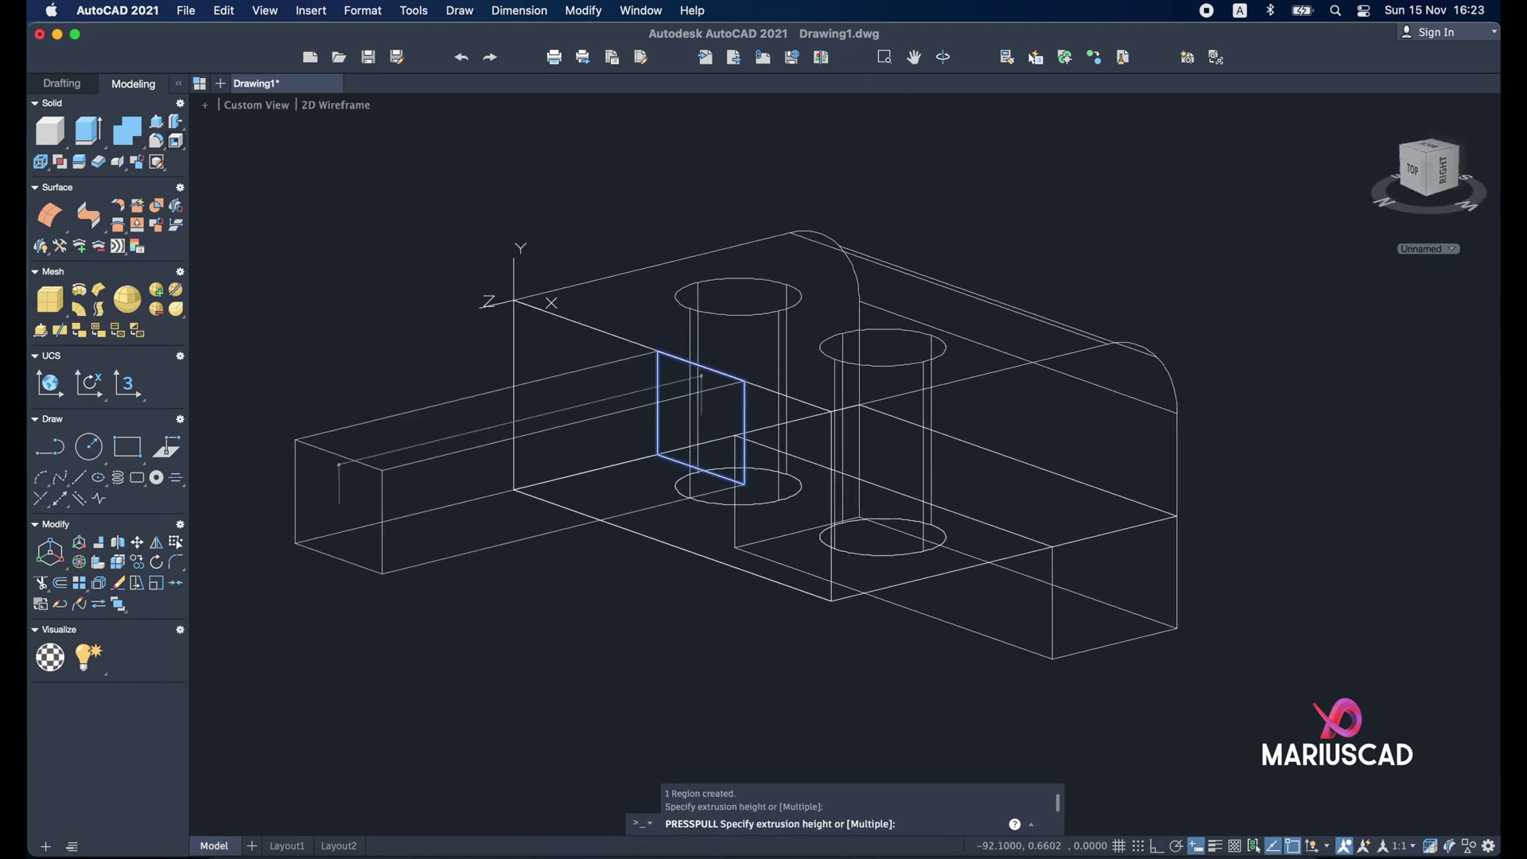
pyautogui.press('Return')
# Step: Switch to the top view of the model and align a new UCS to that view
pyautogui.keyDown('shift'); pyautogui.moveTo(317, 409); pyautogui.dragTo(859, 570, button='middle'); pyautogui.keyUp('shift')
pyautogui.click(1434, 176)
pyautogui.click(415, 10)
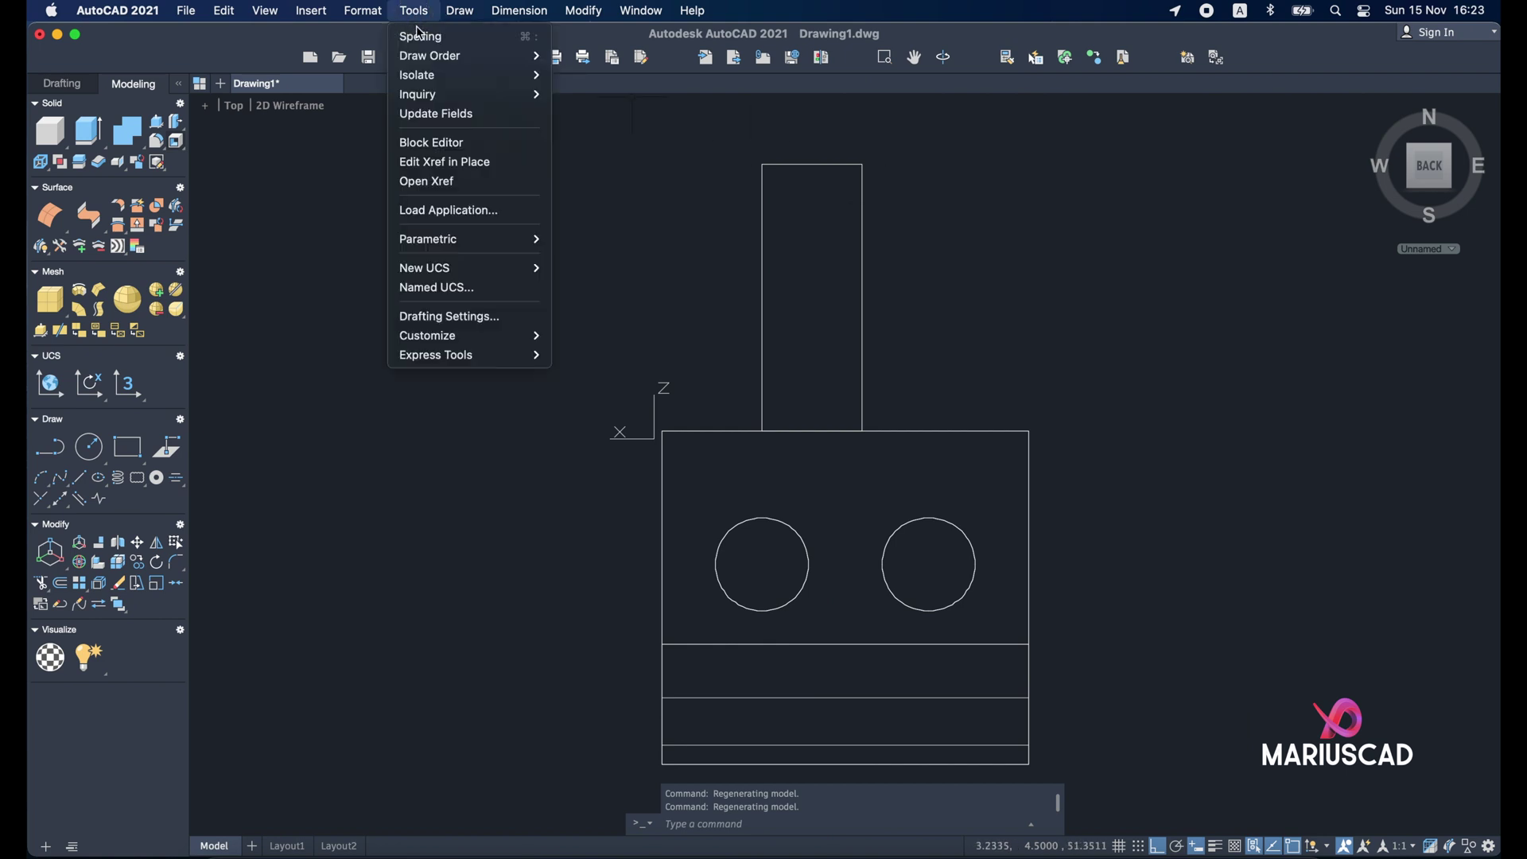
pyautogui.moveTo(509, 269)
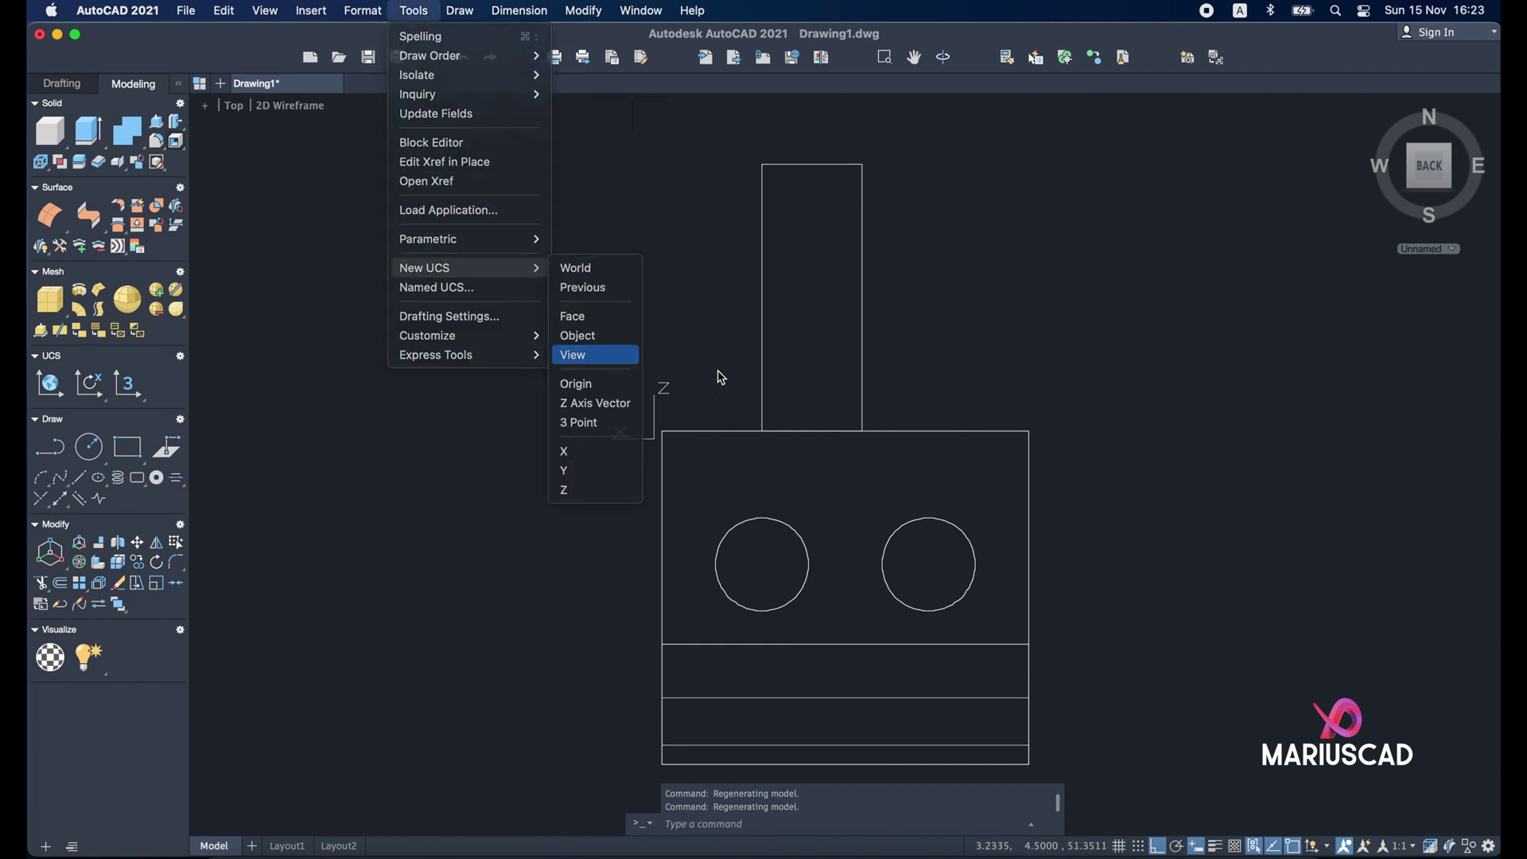
pyautogui.click(594, 368)
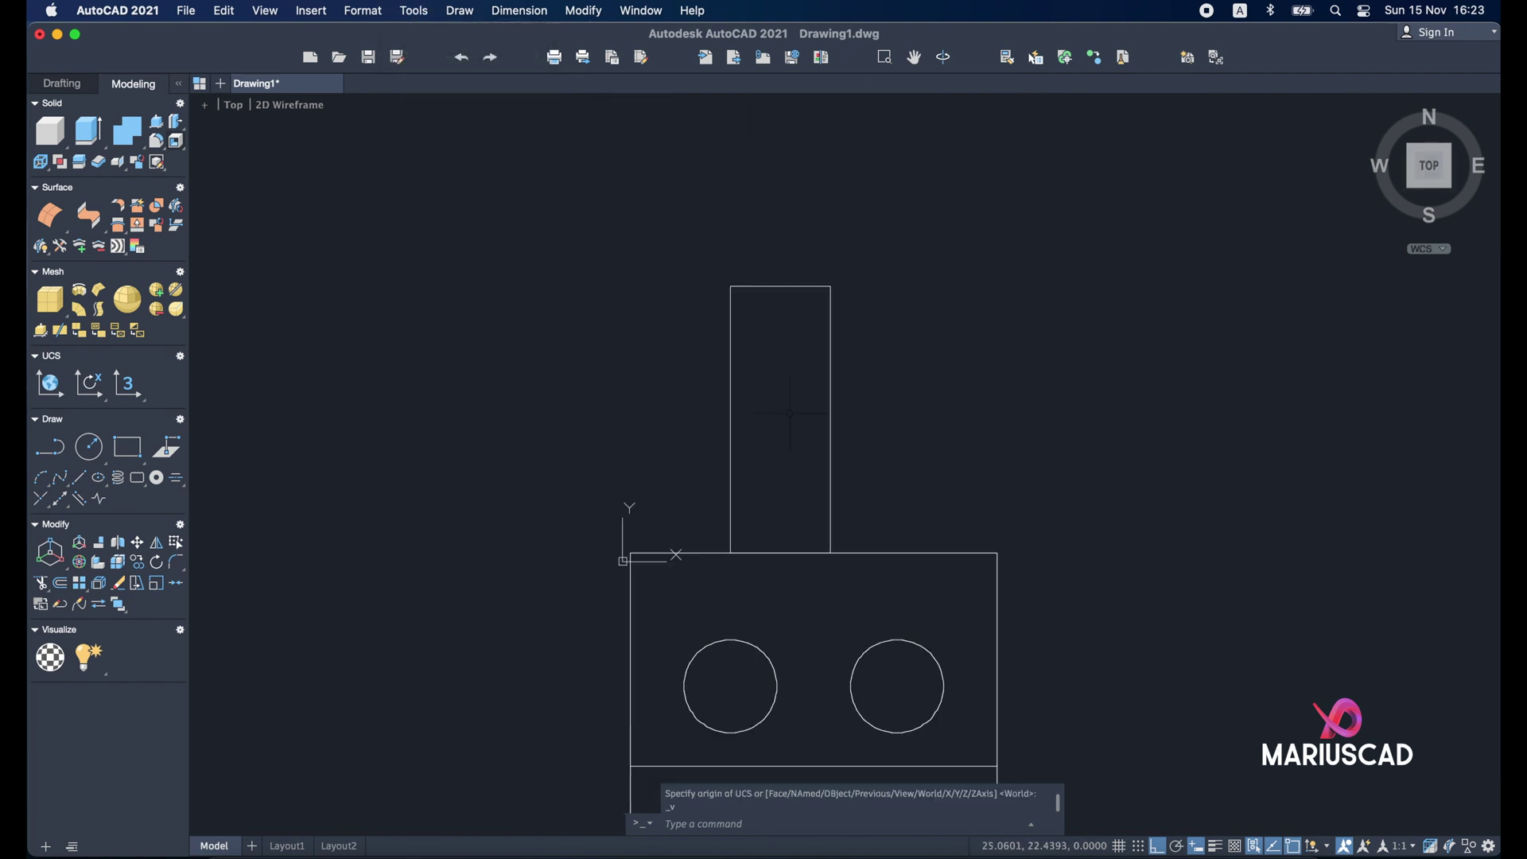
# Step: Check the exercise drawing, then draw a 15 by 22 rectangle from the lower outer corner of the arm's free end, extending away from the block
pyautogui.keyDown('shift'); pyautogui.moveTo(825, 419); pyautogui.dragTo(744, 593, button='middle'); pyautogui.keyUp('shift')
pyautogui.scroll(5, 763, 557)
pyautogui.keyDown('shift'); pyautogui.moveTo(827, 461); pyautogui.dragTo(788, 490, button='middle'); pyautogui.keyUp('shift')
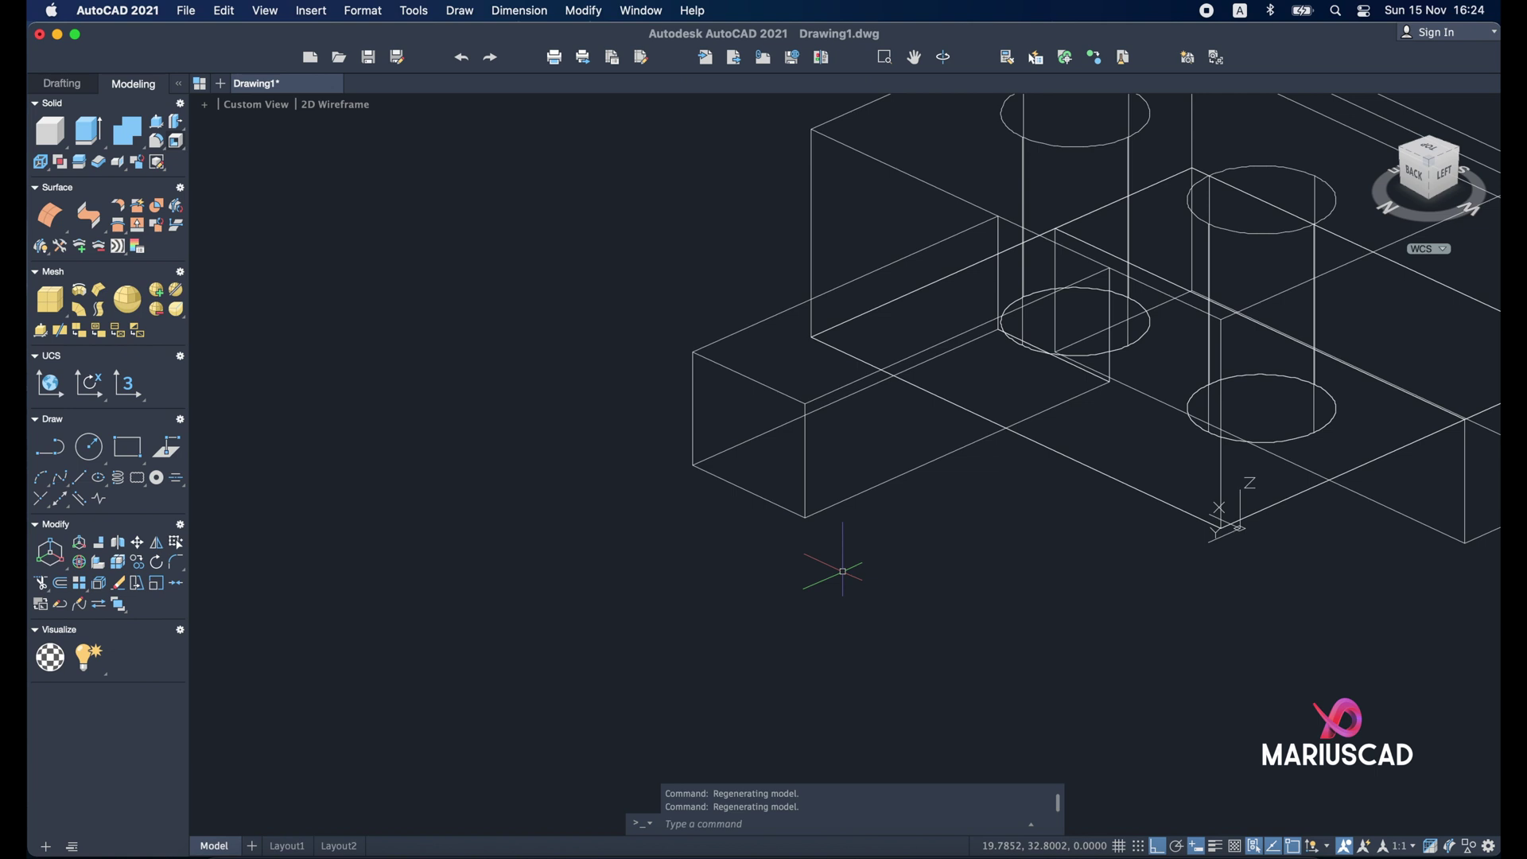
pyautogui.click(1265, 845)
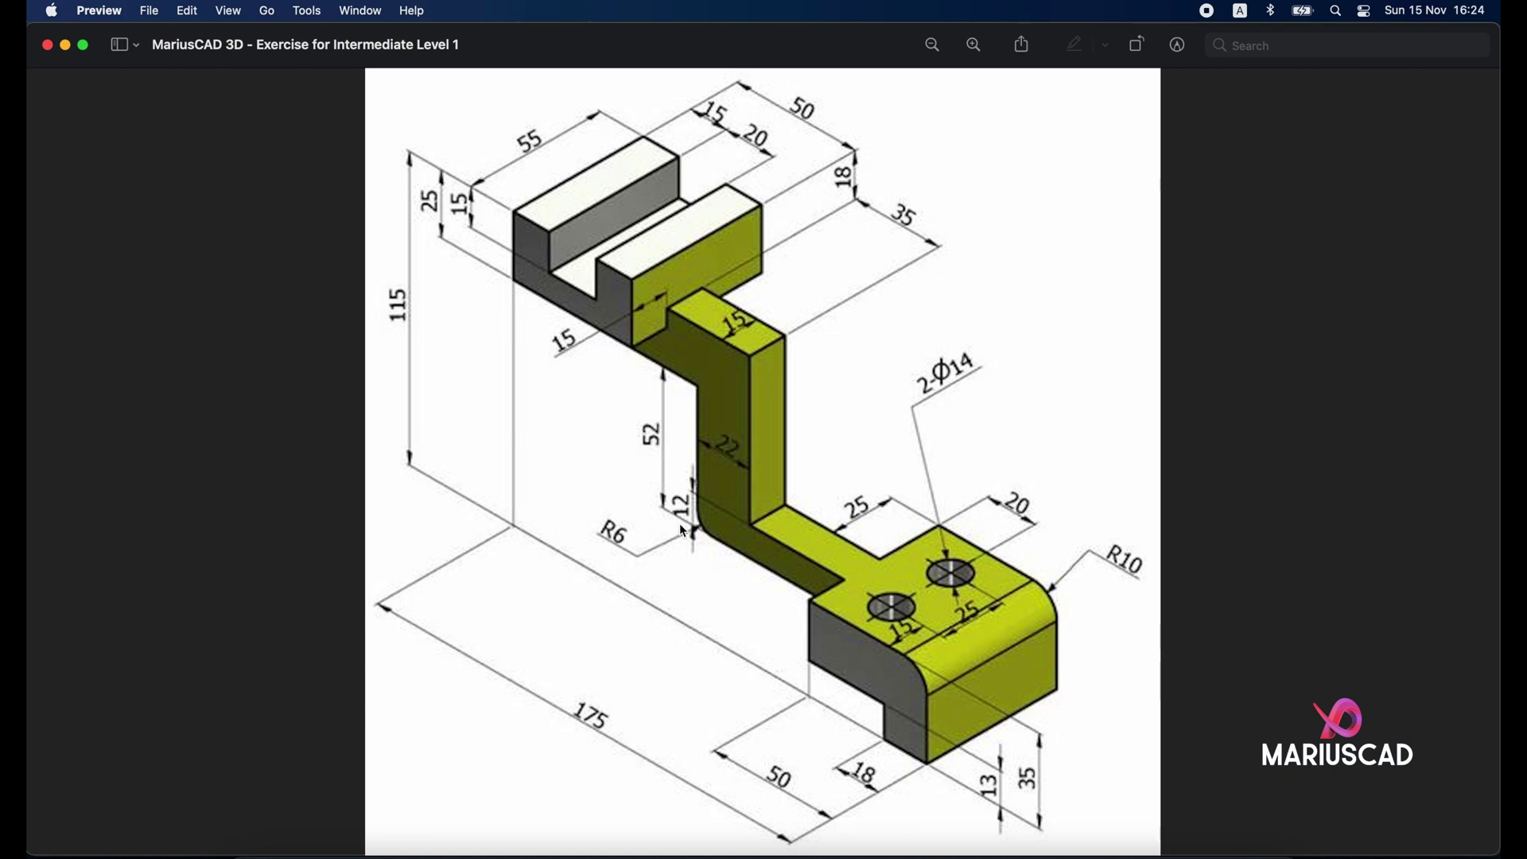
pyautogui.click(66, 47)
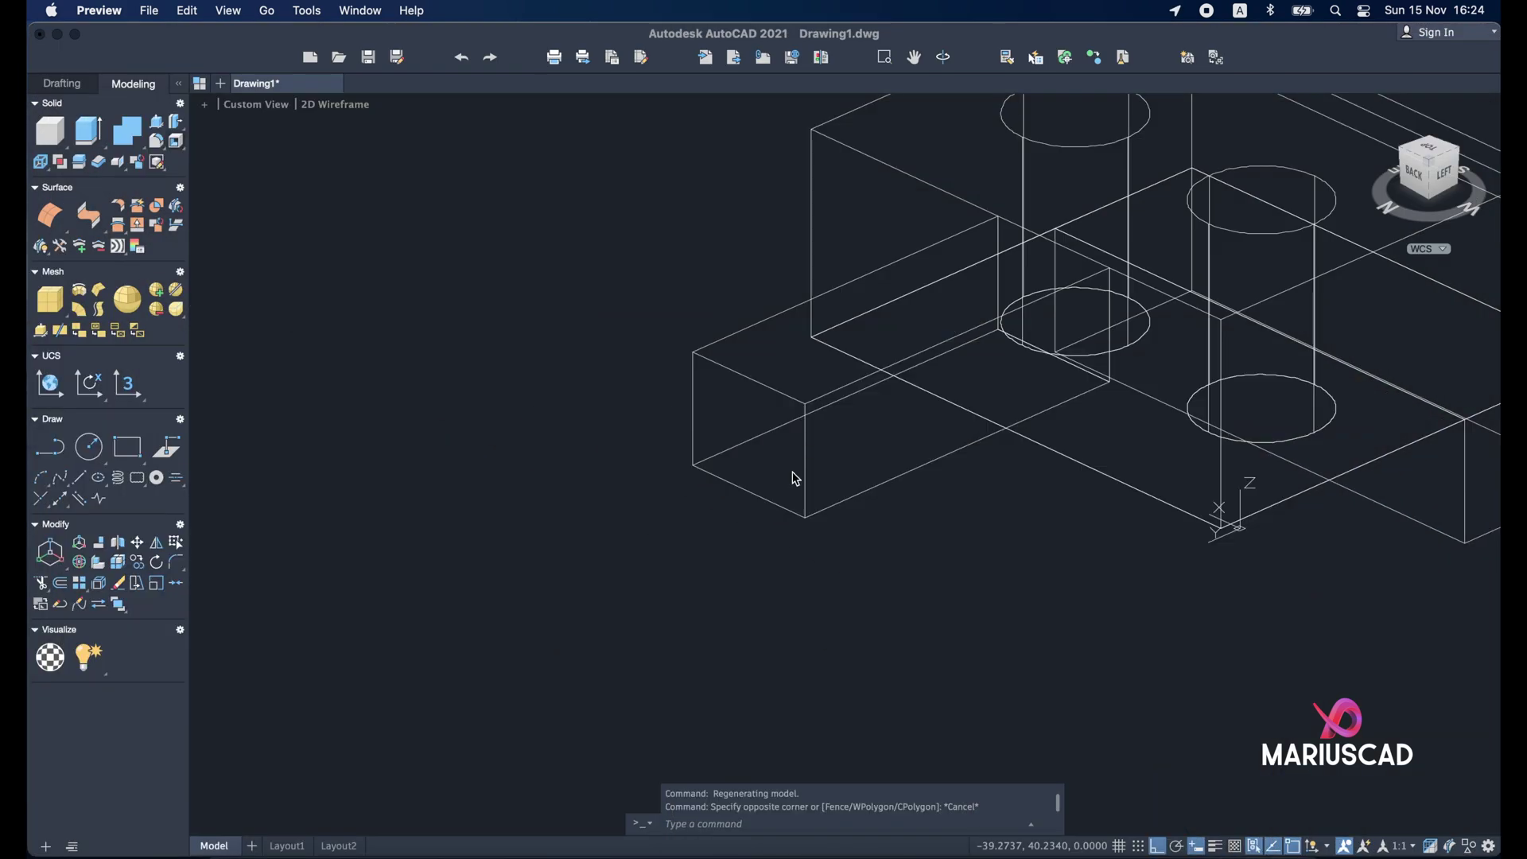
pyautogui.click(776, 565)
pyautogui.press('Escape')
pyautogui.write('rec')
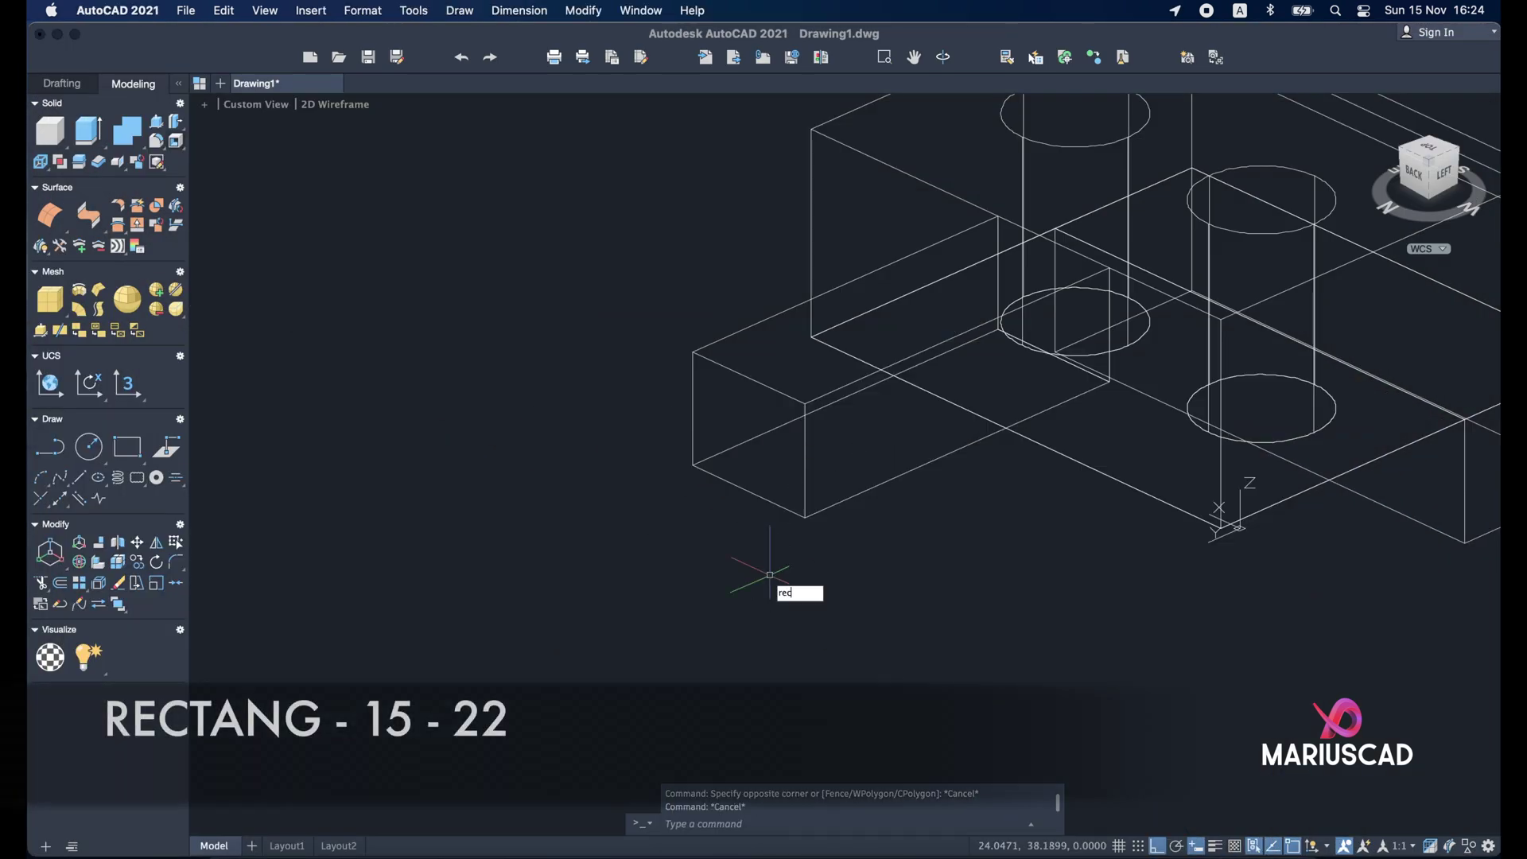
pyautogui.press('Return')
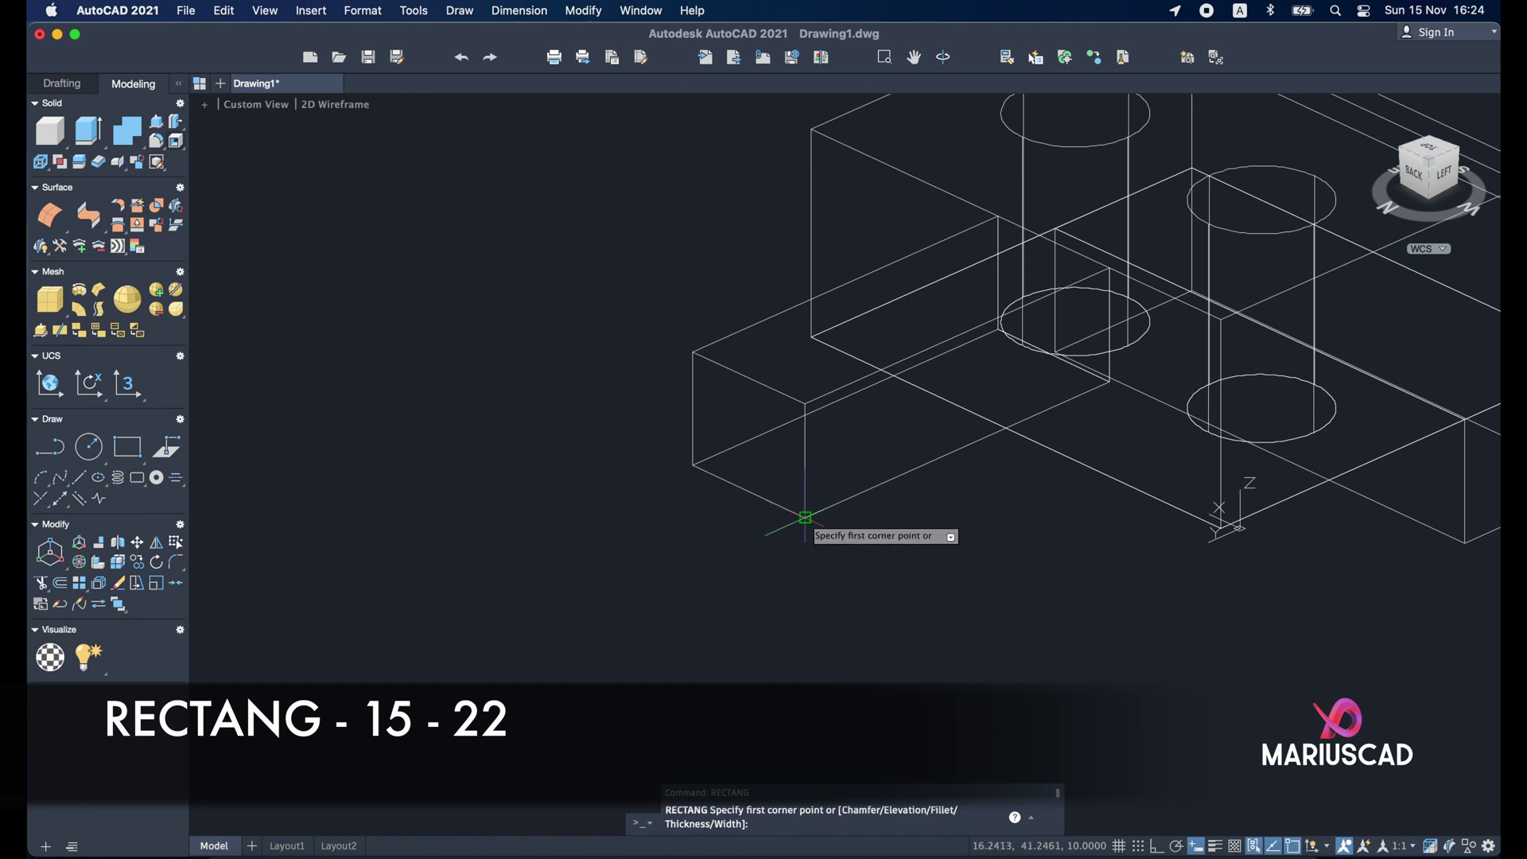
pyautogui.click(806, 518)
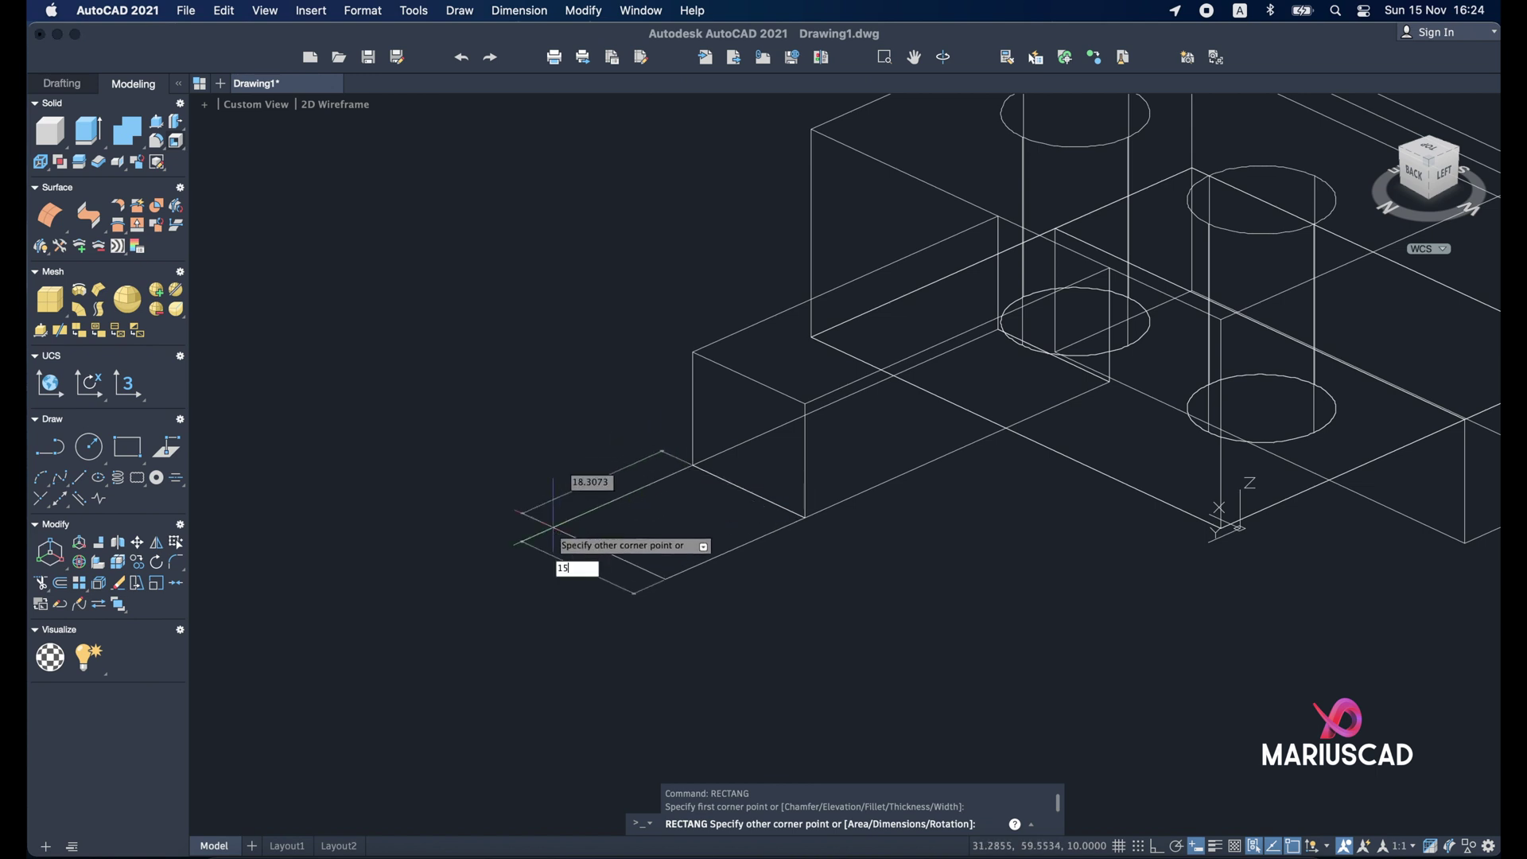
pyautogui.press('Tab')
pyautogui.write('22')
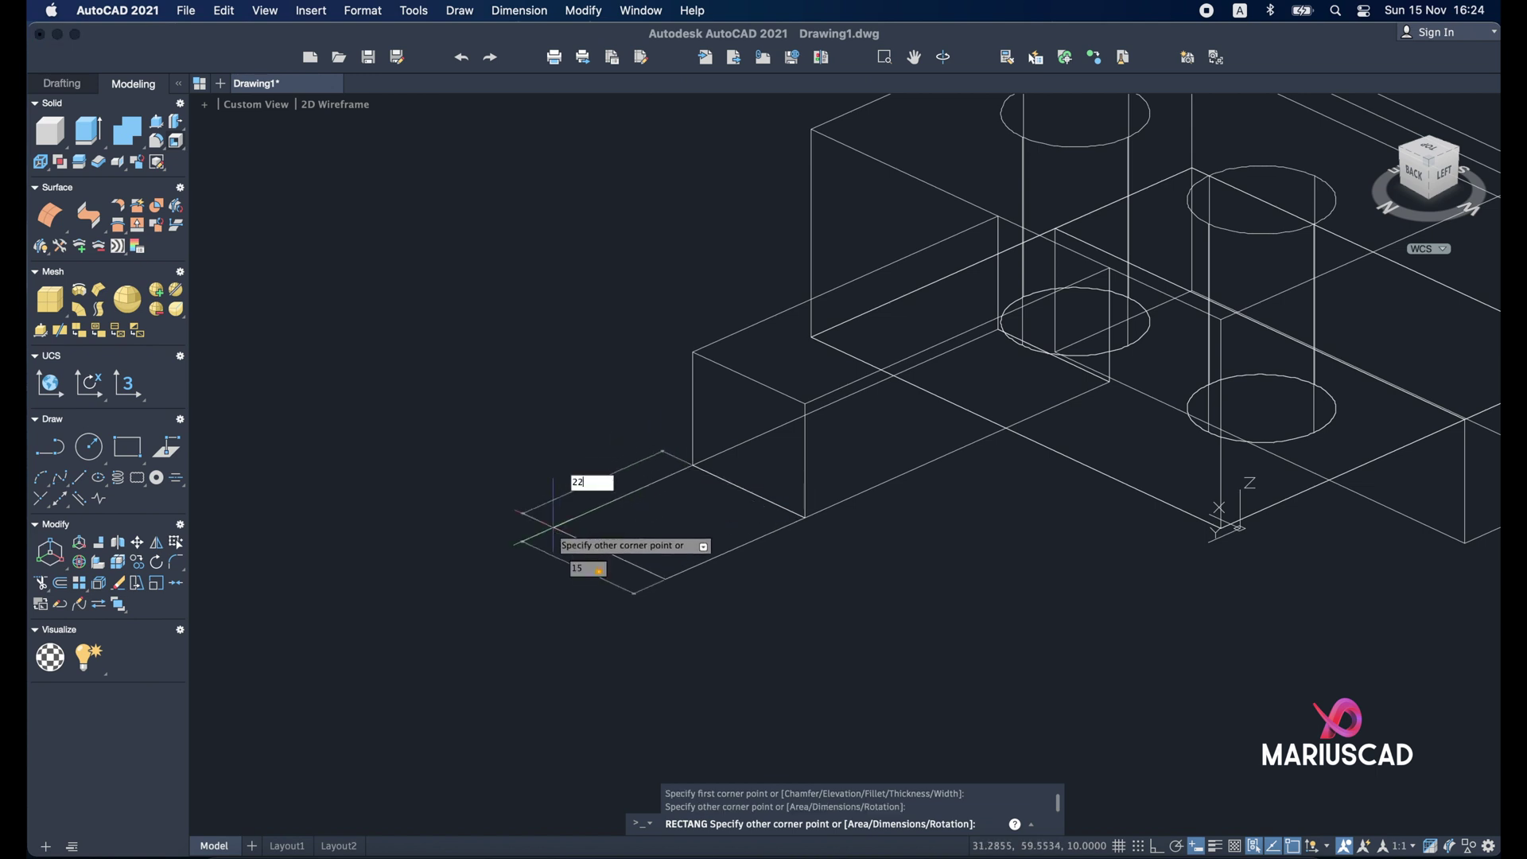
pyautogui.press('Return')
pyautogui.press('Escape')
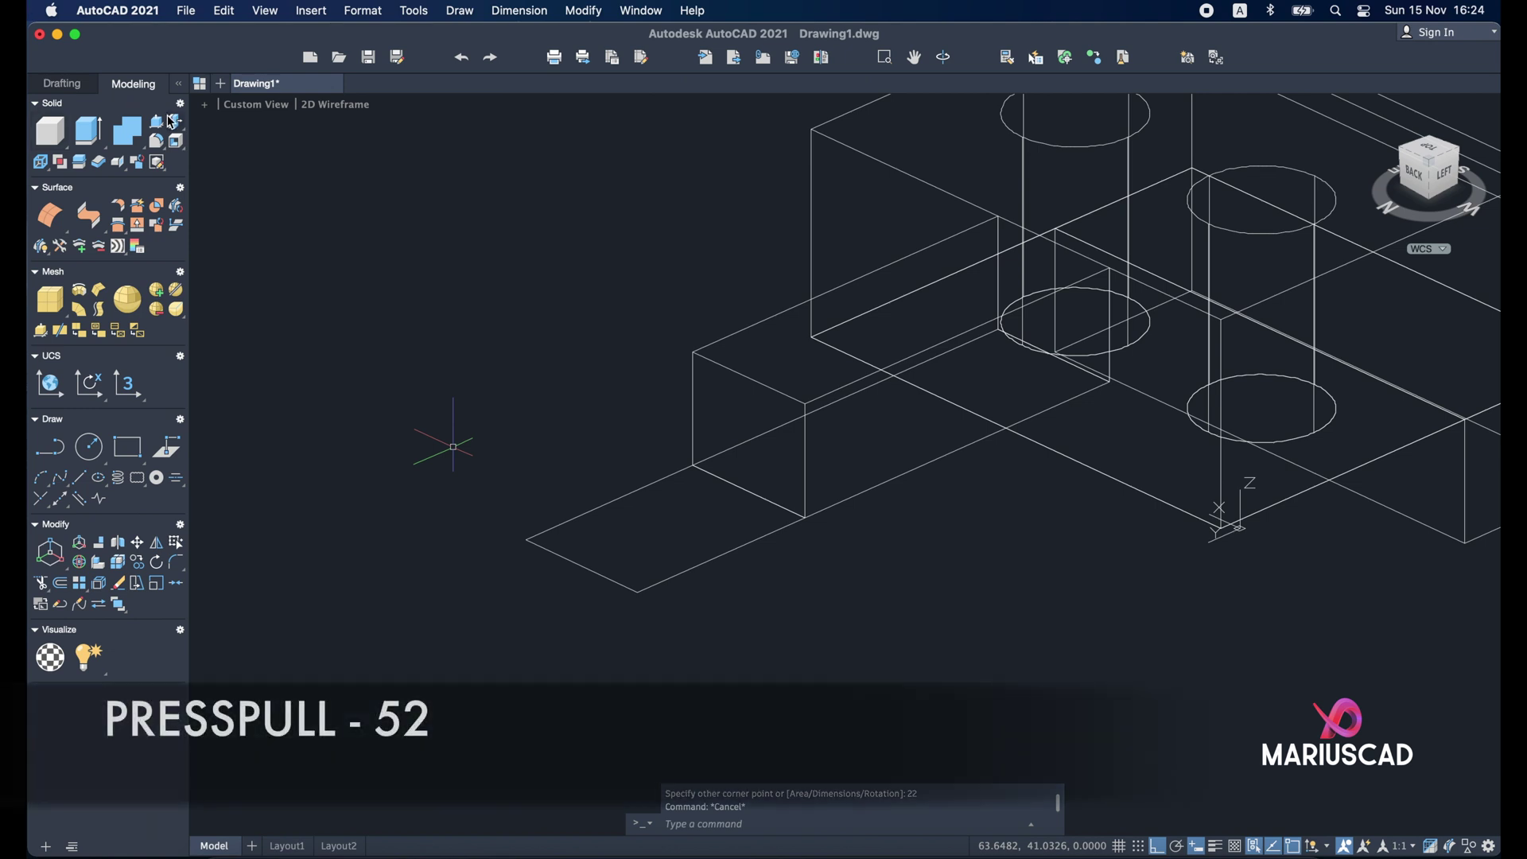
# Step: Presspull the 15 by 22 rectangle at the arm's end 52 units upward to form the vertical post
pyautogui.hotkey('ctrl', 'shift', 'e')
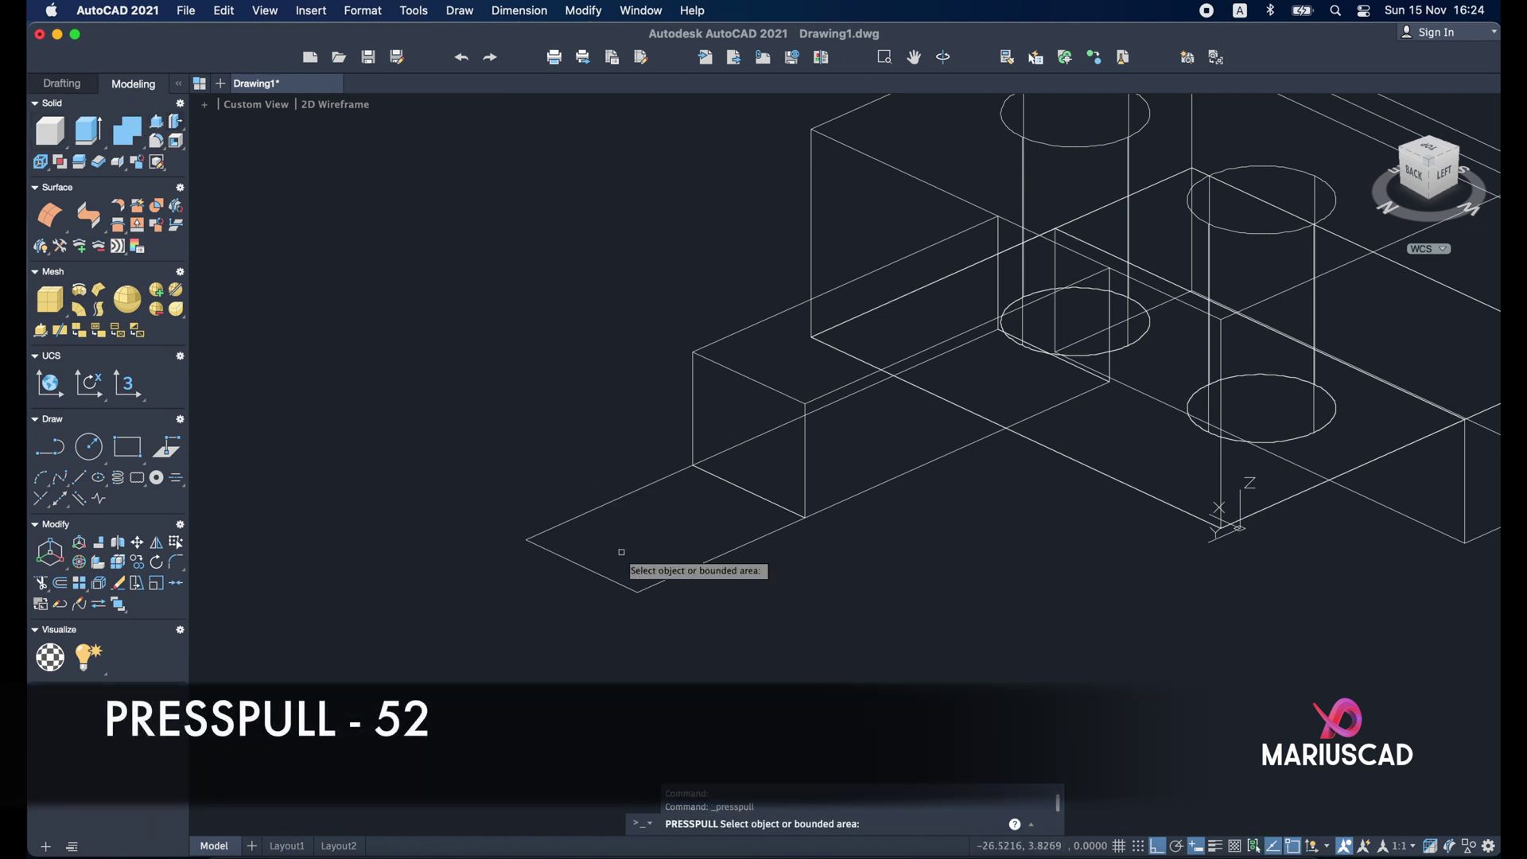
pyautogui.click(611, 502)
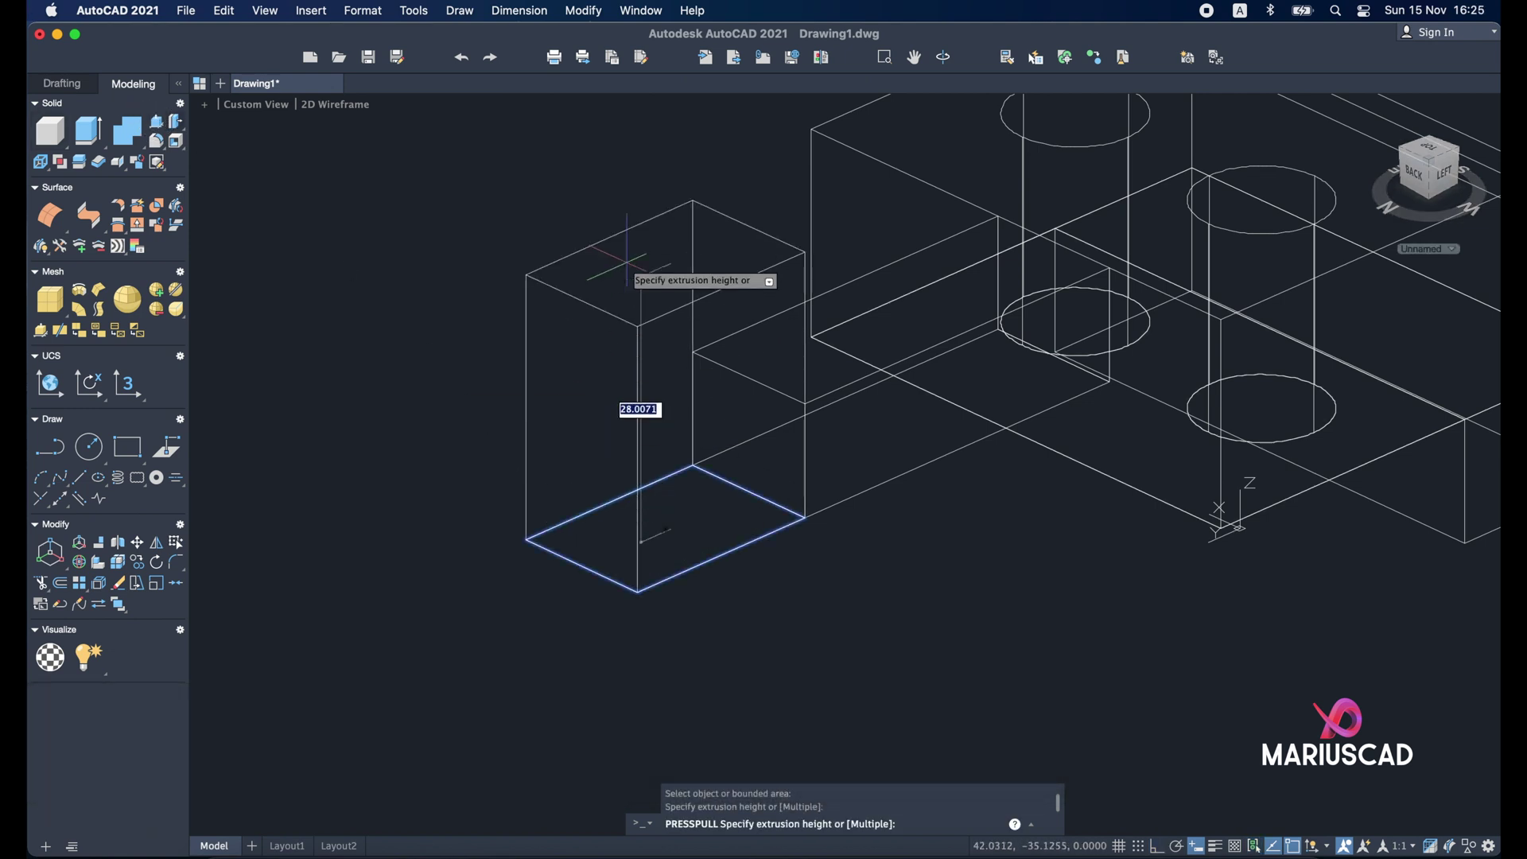
pyautogui.write('52')
pyautogui.press('Return')
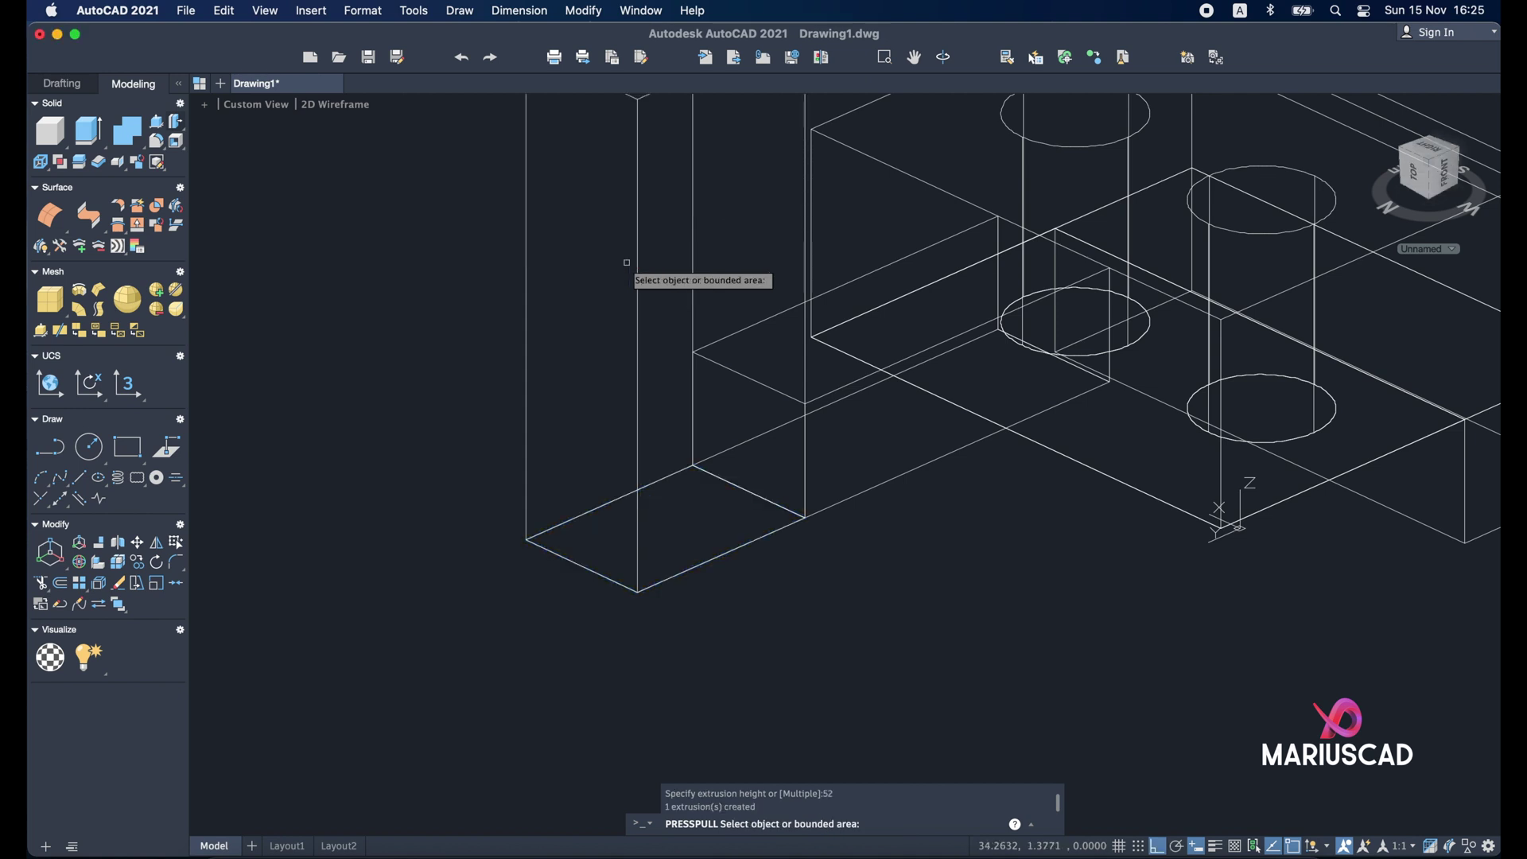
pyautogui.press('Escape')
# Step: Switch to the Front view and align a new UCS to that view
pyautogui.keyDown('shift'); pyautogui.moveTo(907, 382); pyautogui.dragTo(1074, 696, button='middle'); pyautogui.keyUp('shift')
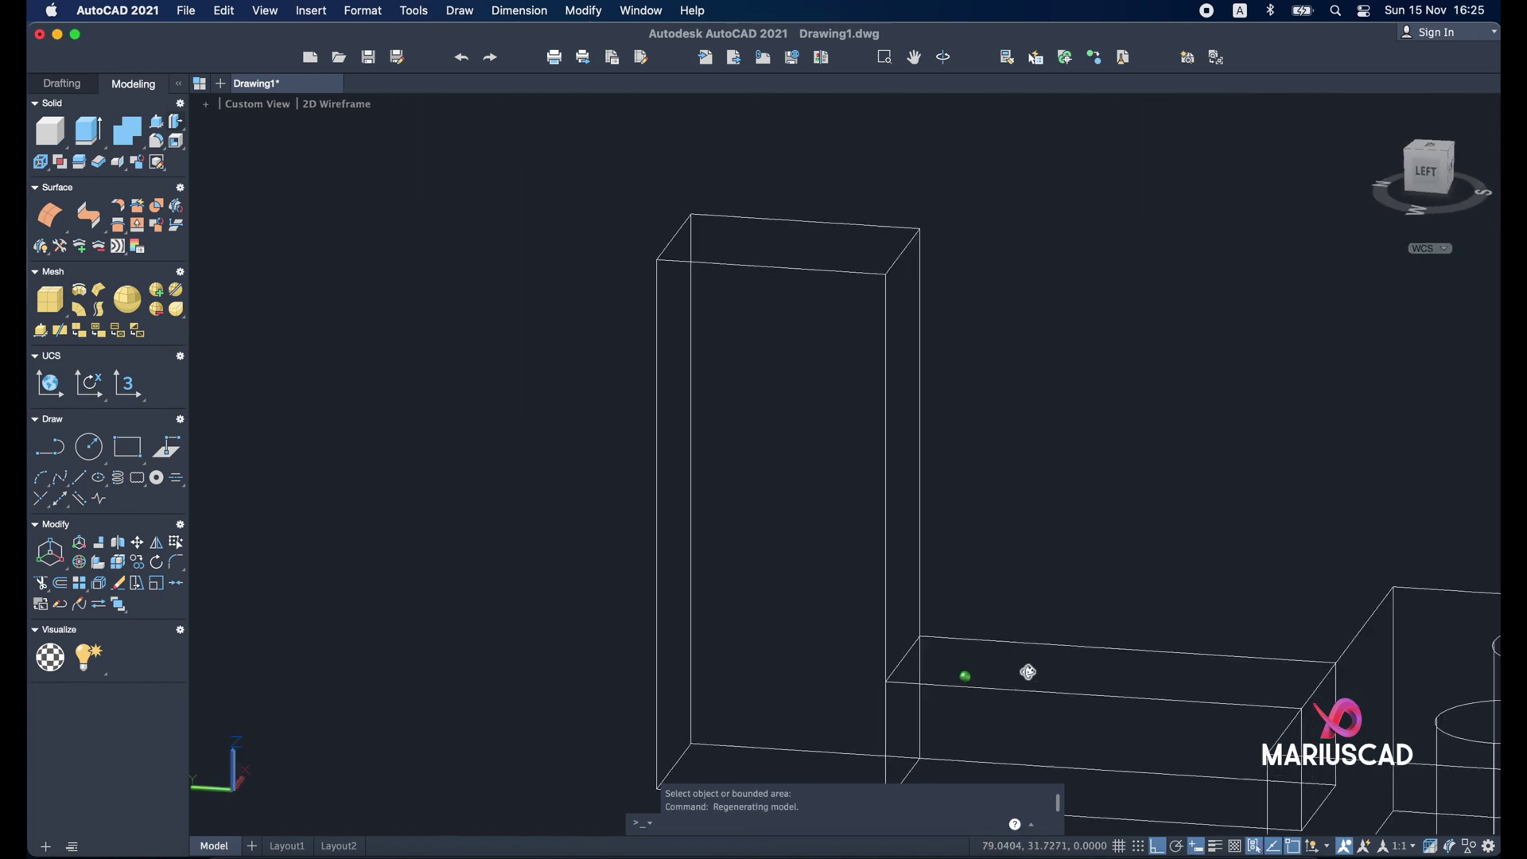
pyautogui.keyDown('shift'); pyautogui.moveTo(1028, 672); pyautogui.dragTo(849, 532, button='middle'); pyautogui.keyUp('shift')
pyautogui.click(1433, 169)
pyautogui.click(414, 11)
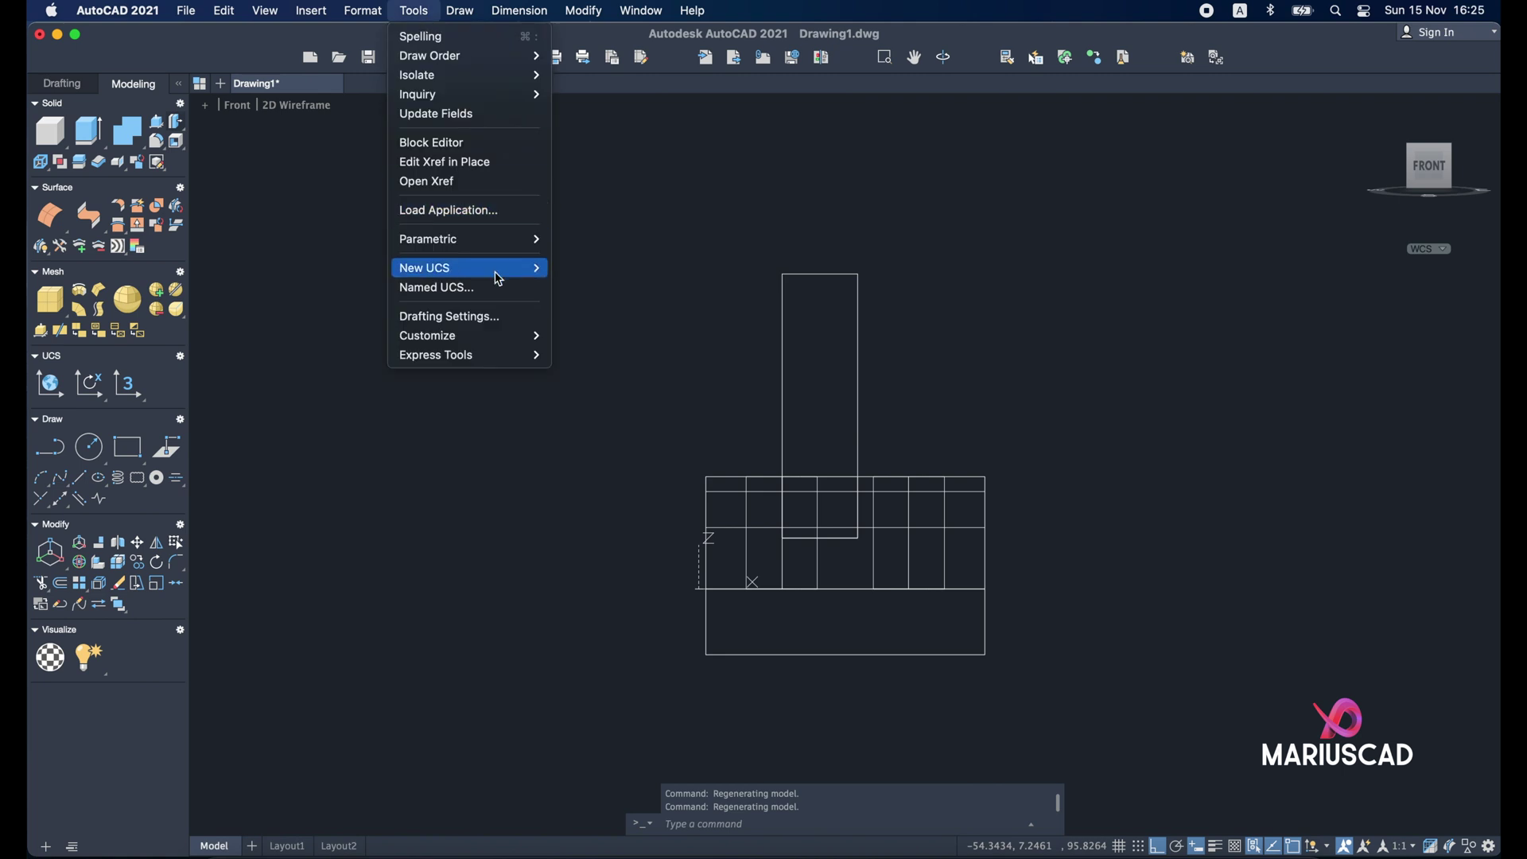
pyautogui.moveTo(509, 268)
pyautogui.click(621, 367)
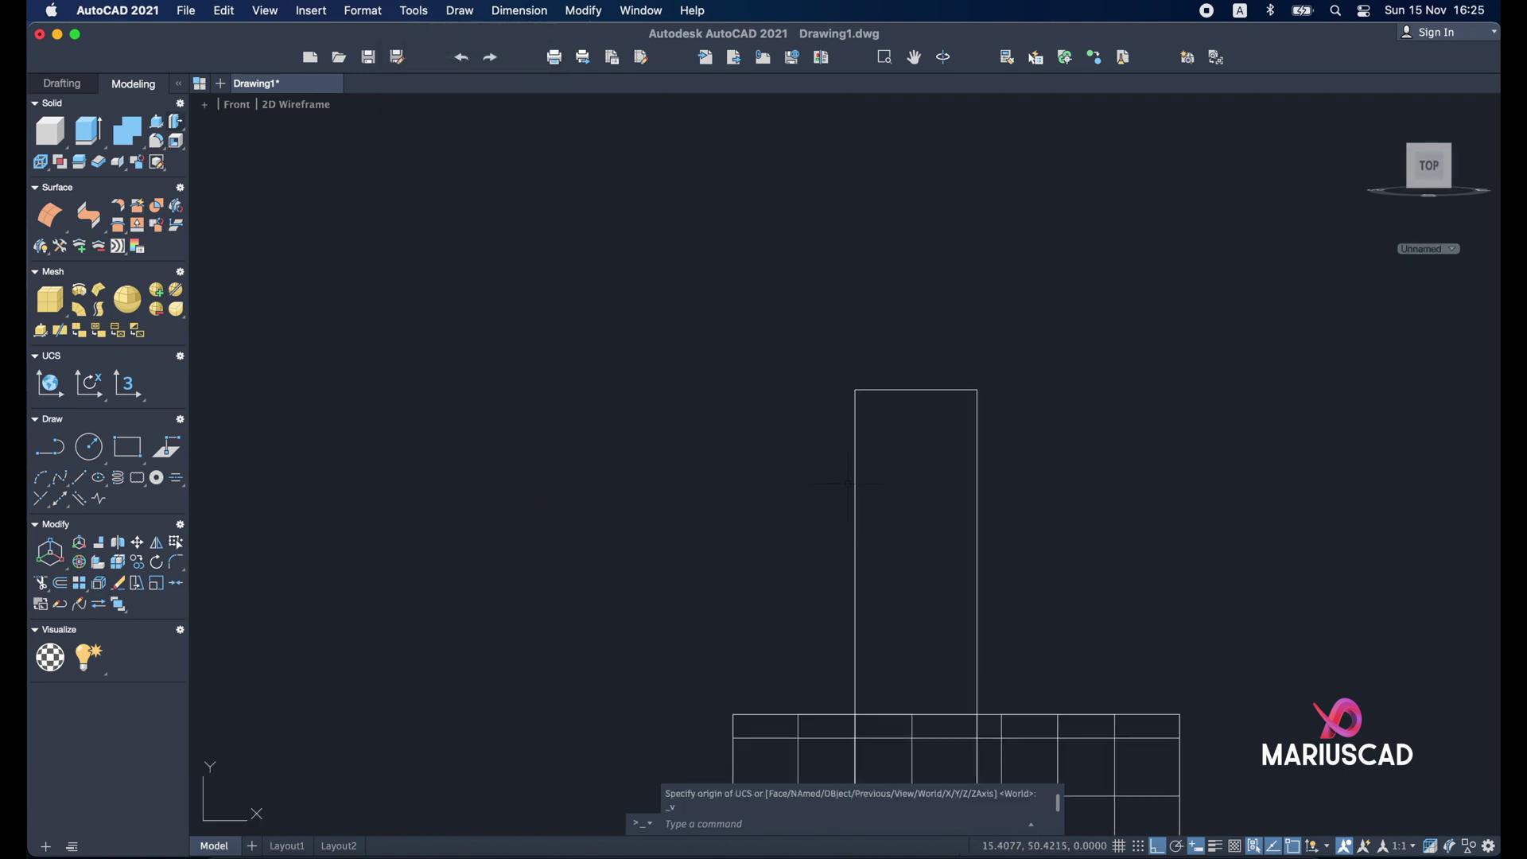
# Step: Check the exercise drawing, then draw a rectangle 15 wide and 22 high upward from a top corner of the vertical post
pyautogui.press('super+Tab')
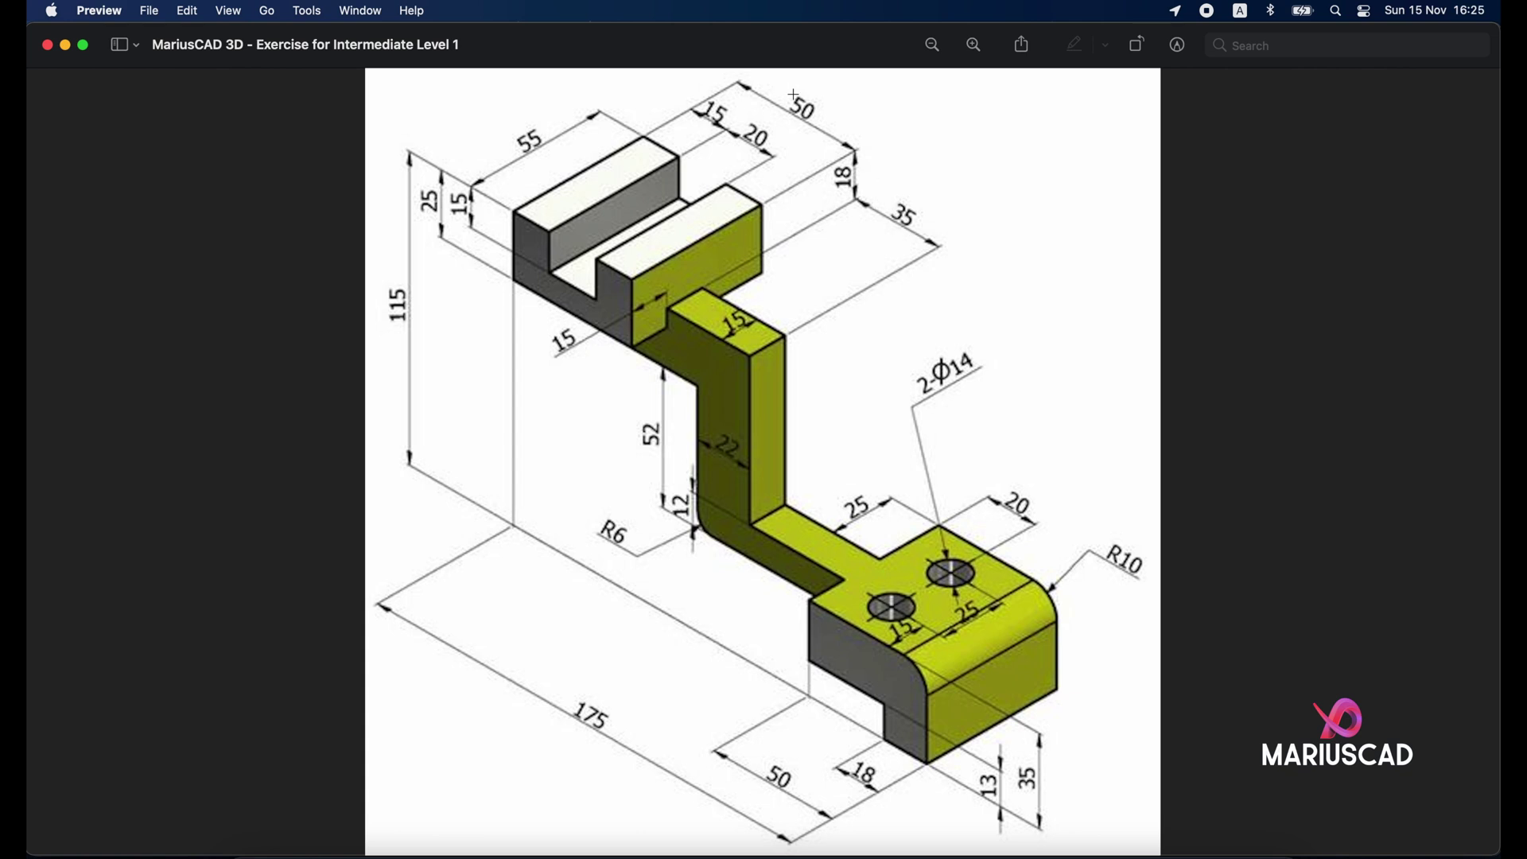
pyautogui.click(66, 45)
pyautogui.click(921, 447)
pyautogui.press('Escape')
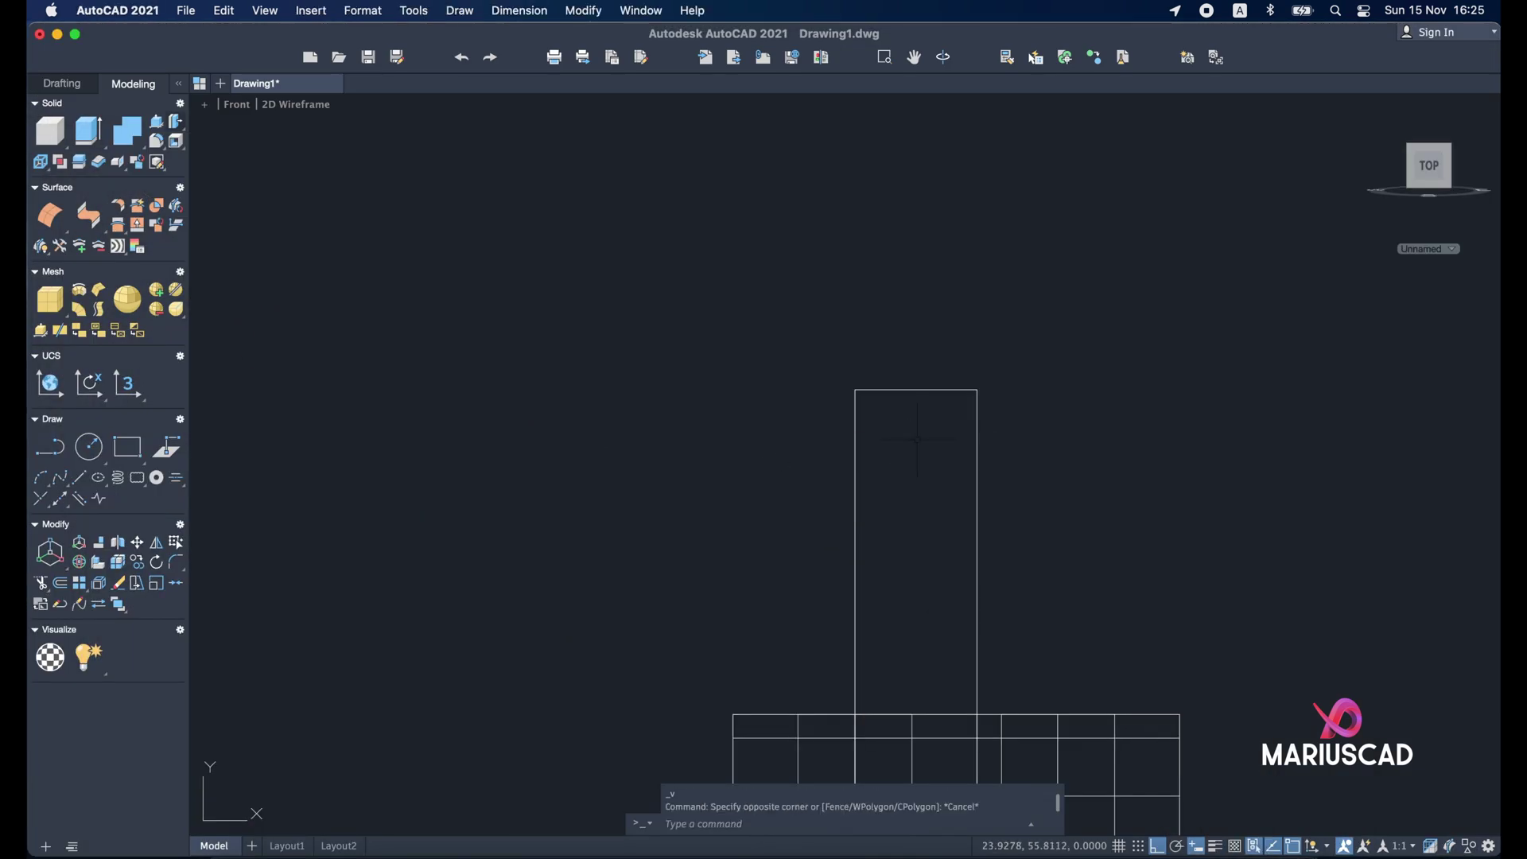
pyautogui.write('rec')
pyautogui.press('Return')
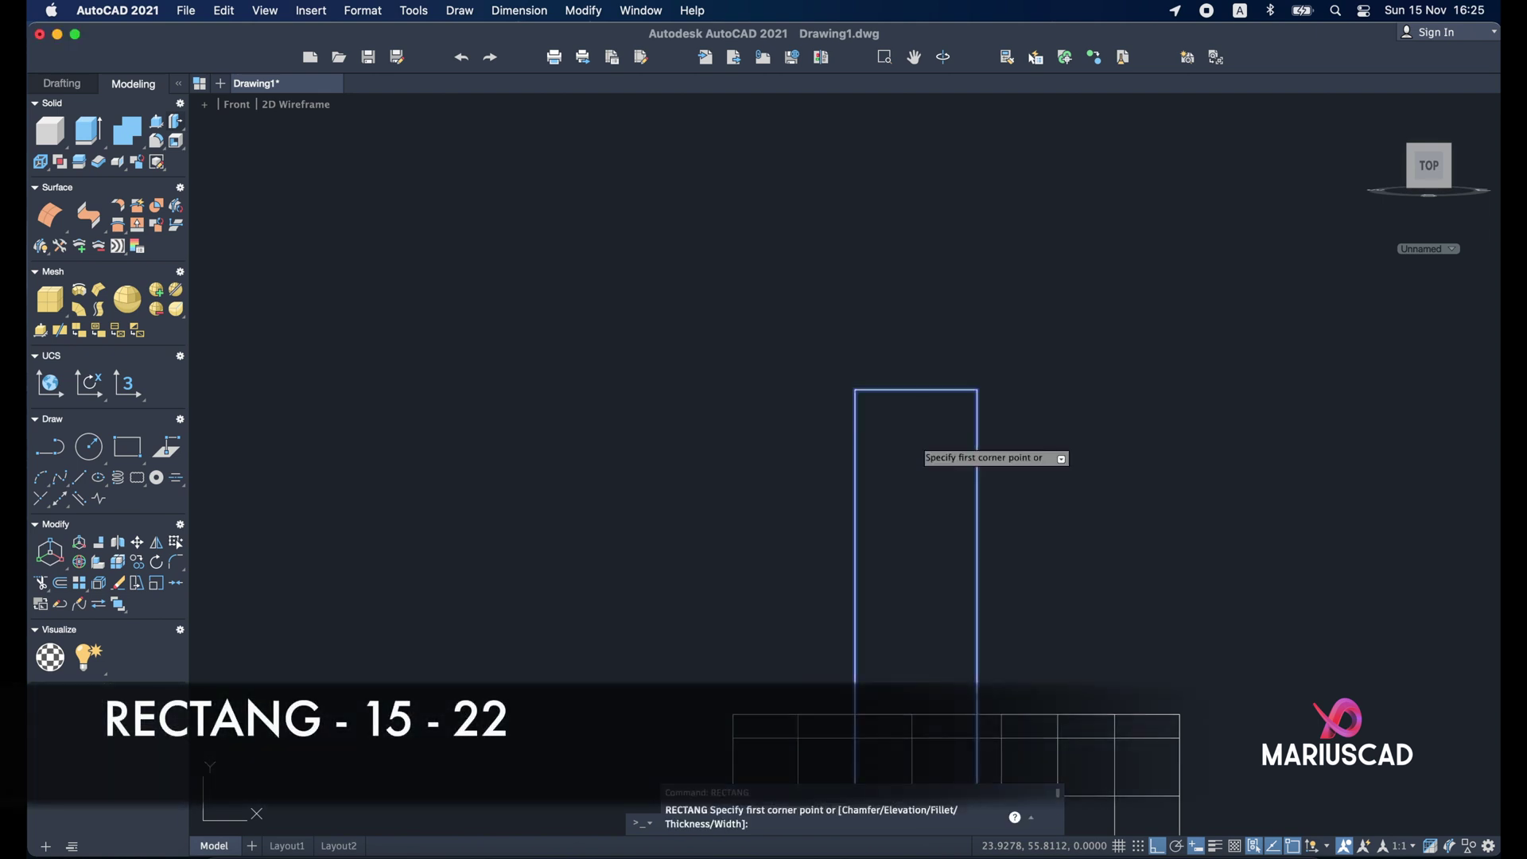
pyautogui.click(977, 389)
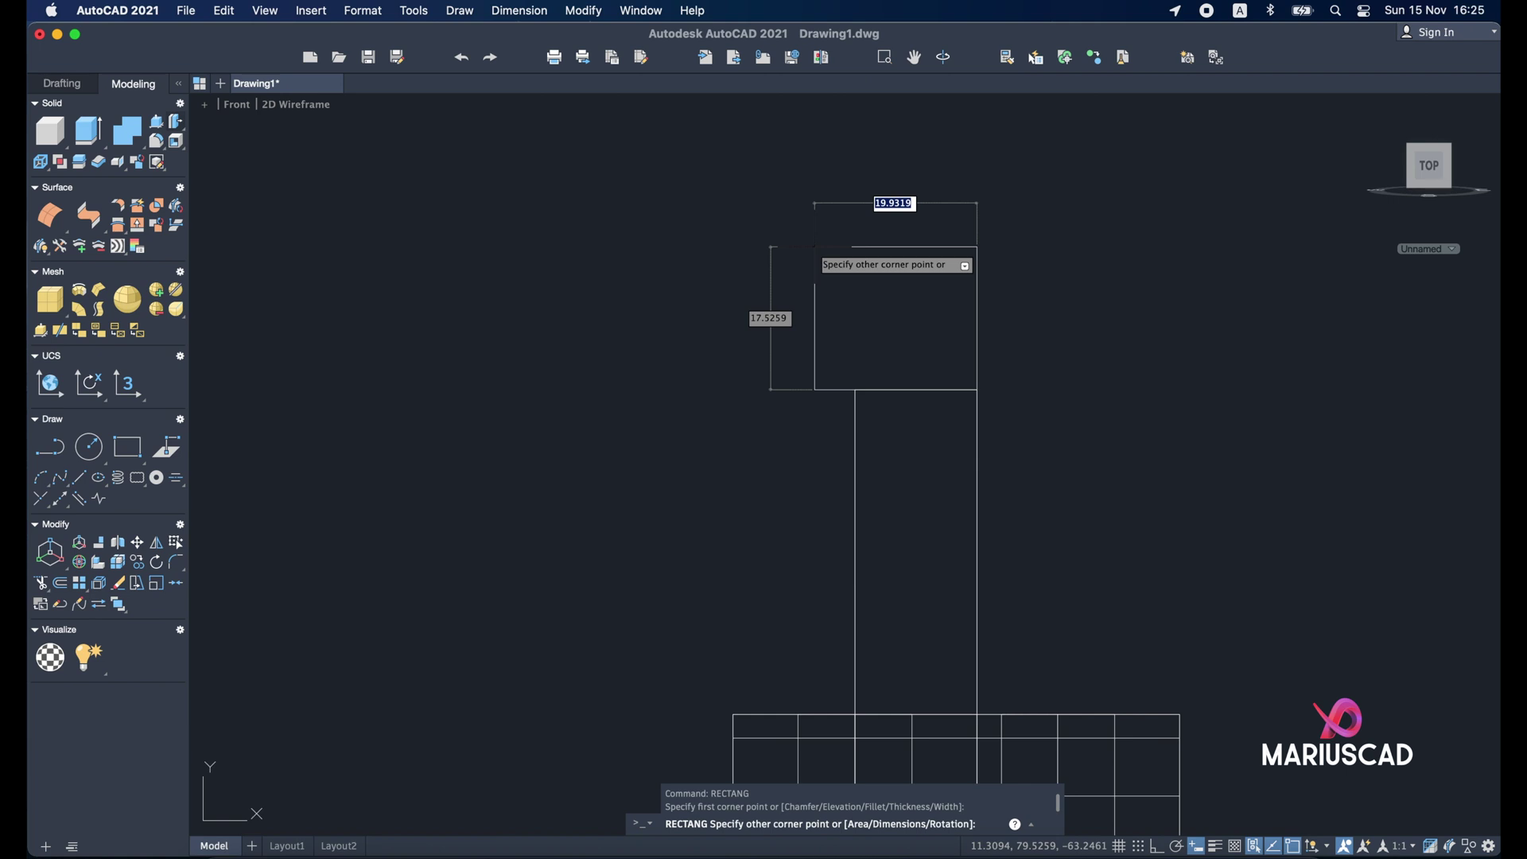
pyautogui.write('15')
pyautogui.press('Tab')
pyautogui.write('22')
pyautogui.press('Escape')
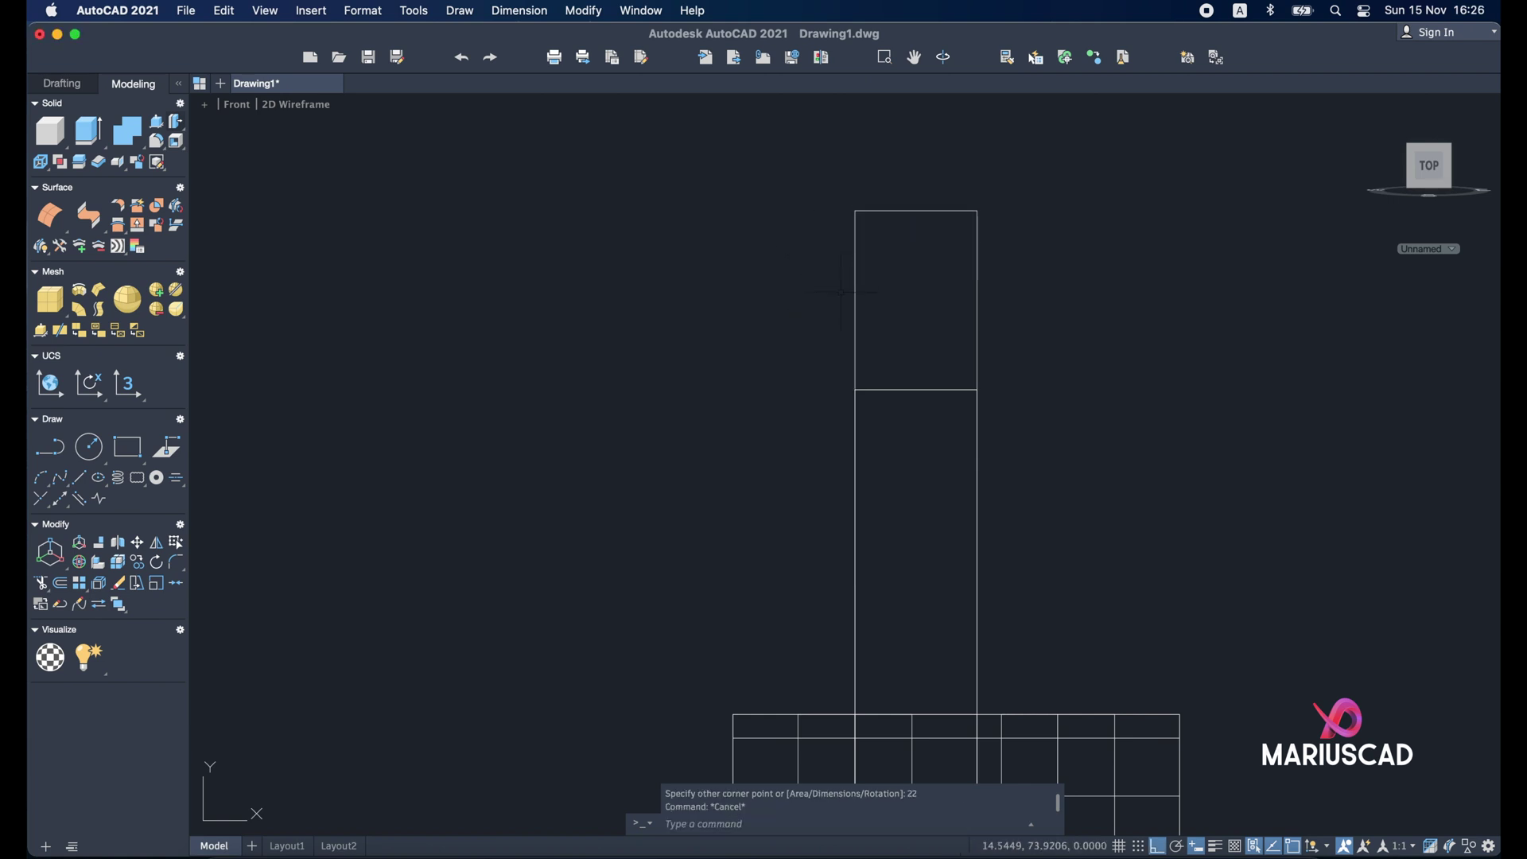
# Step: Move the upright rectangle 22 units toward the base block, onto the post's inner top edge
pyautogui.keyDown('shift'); pyautogui.moveTo(813, 247); pyautogui.dragTo(1074, 381, button='middle'); pyautogui.keyUp('shift')
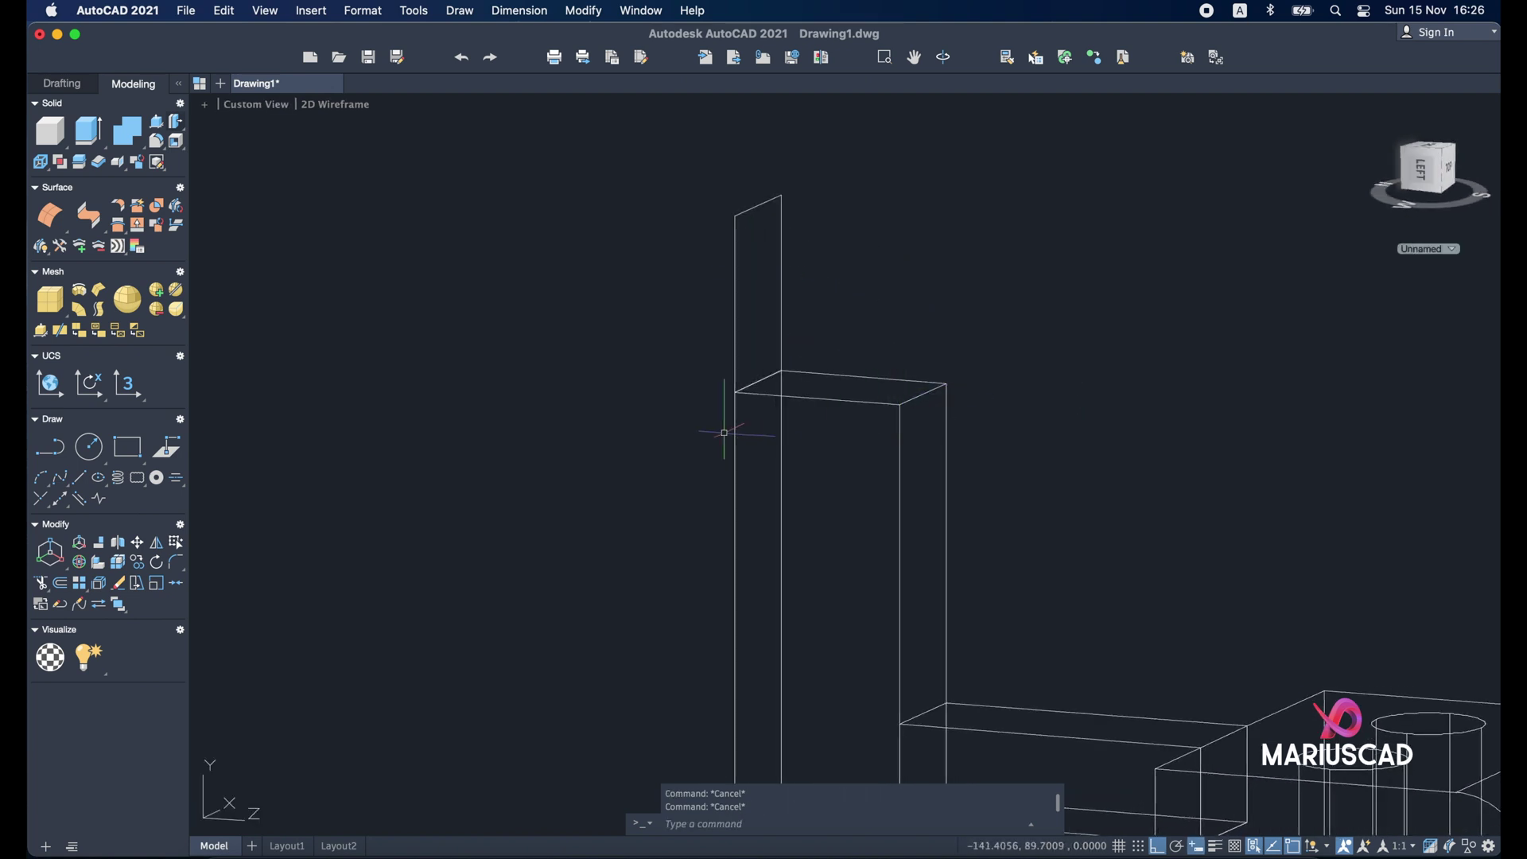
pyautogui.click(822, 293)
pyautogui.click(723, 210)
pyautogui.write('m')
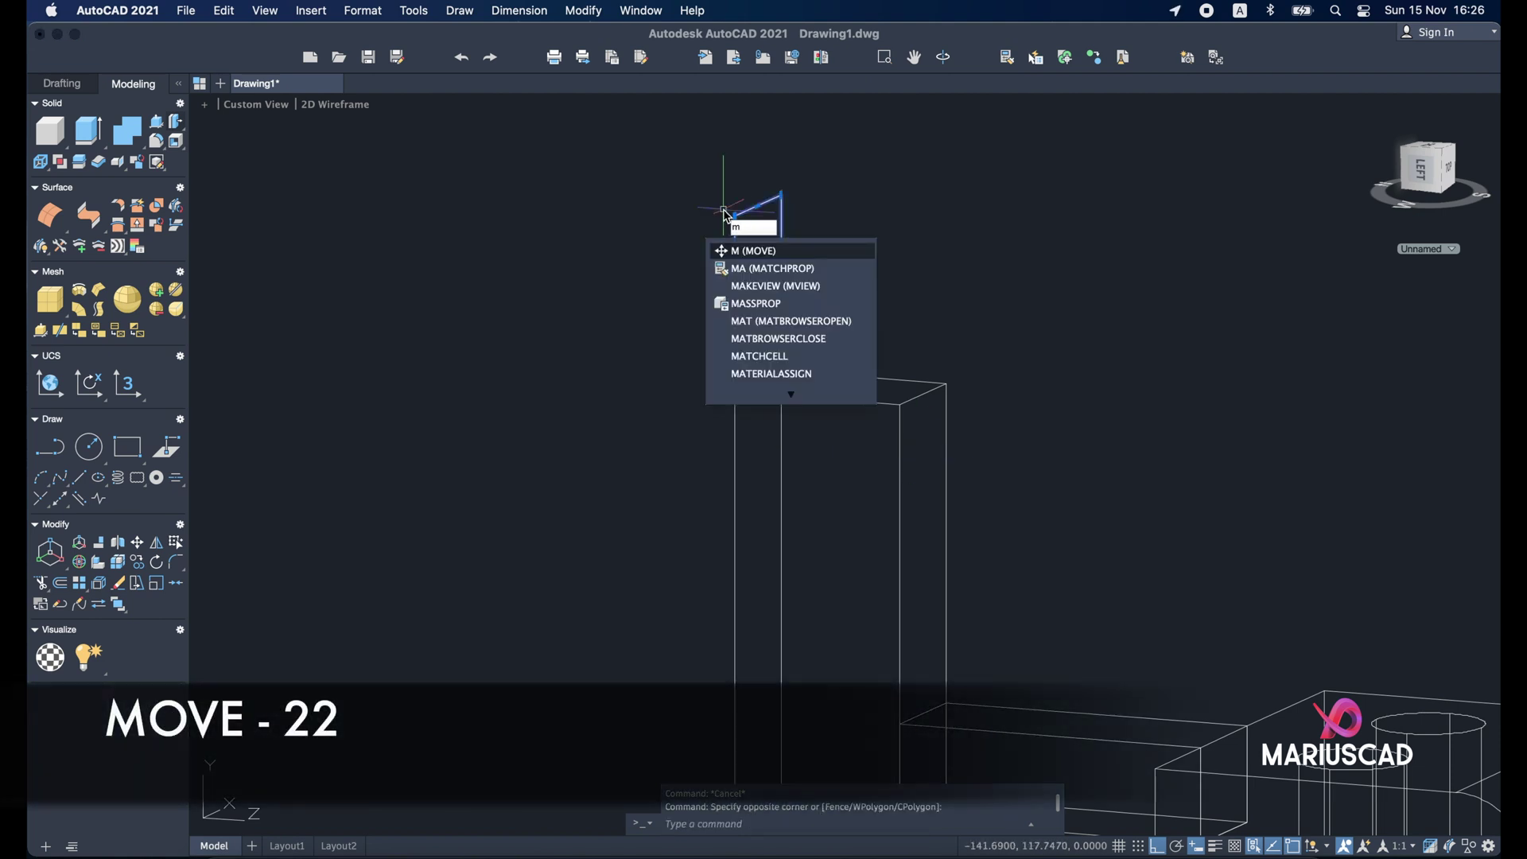
pyautogui.press('Return')
pyautogui.click(781, 197)
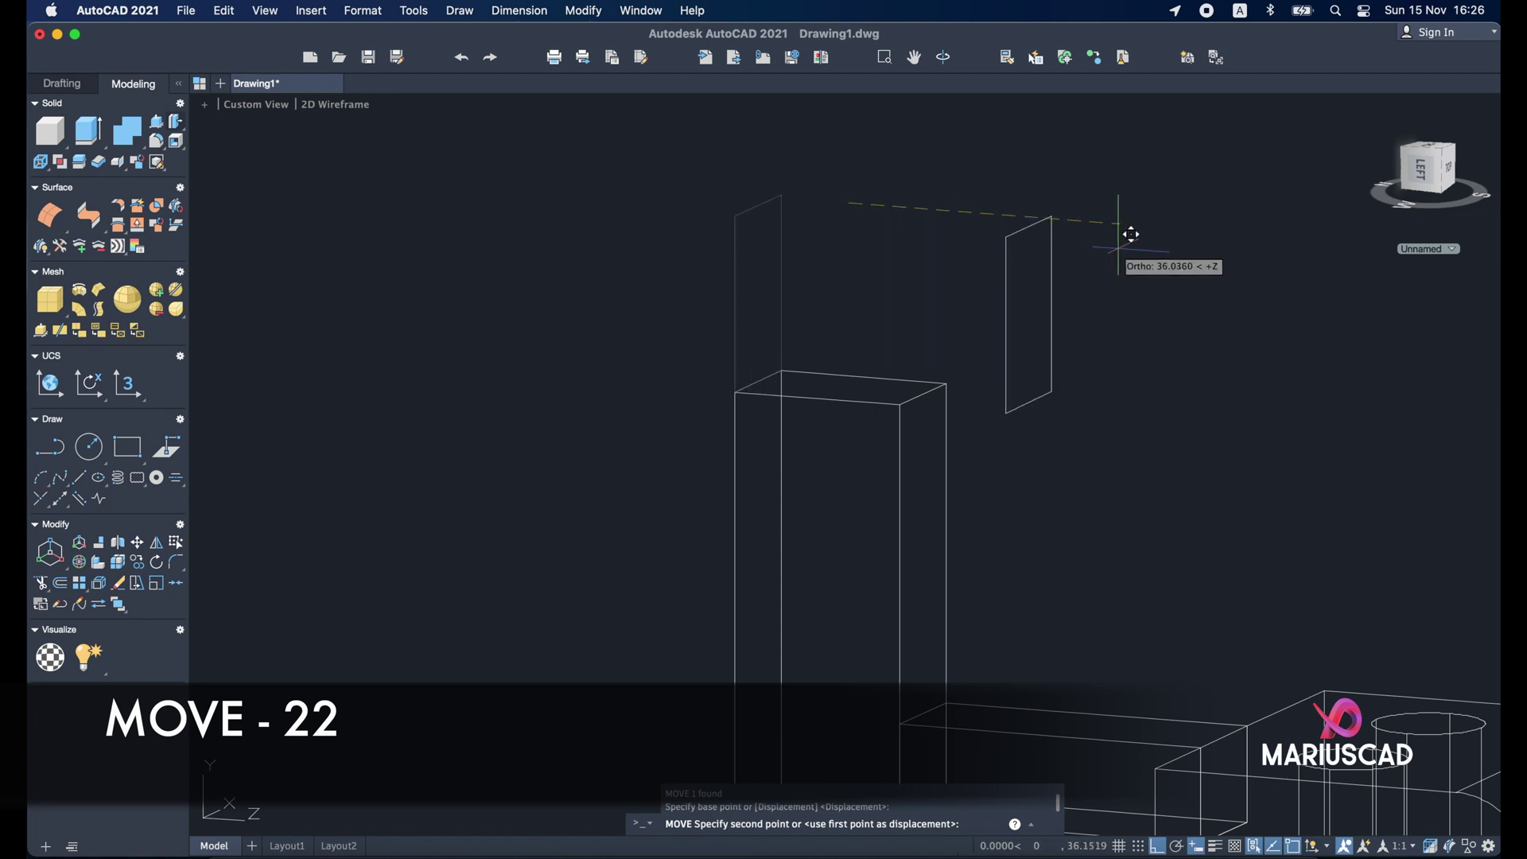
pyautogui.write('22')
pyautogui.press('Return')
pyautogui.press('Escape')
# Step: Presspull the upright rectangle 85 units across the post's top, away from the base block, to form the upper arm
pyautogui.click(157, 140)
pyautogui.keyDown('shift'); pyautogui.moveTo(932, 279); pyautogui.dragTo(981, 259, button='middle'); pyautogui.keyUp('shift')
pyautogui.click(952, 253)
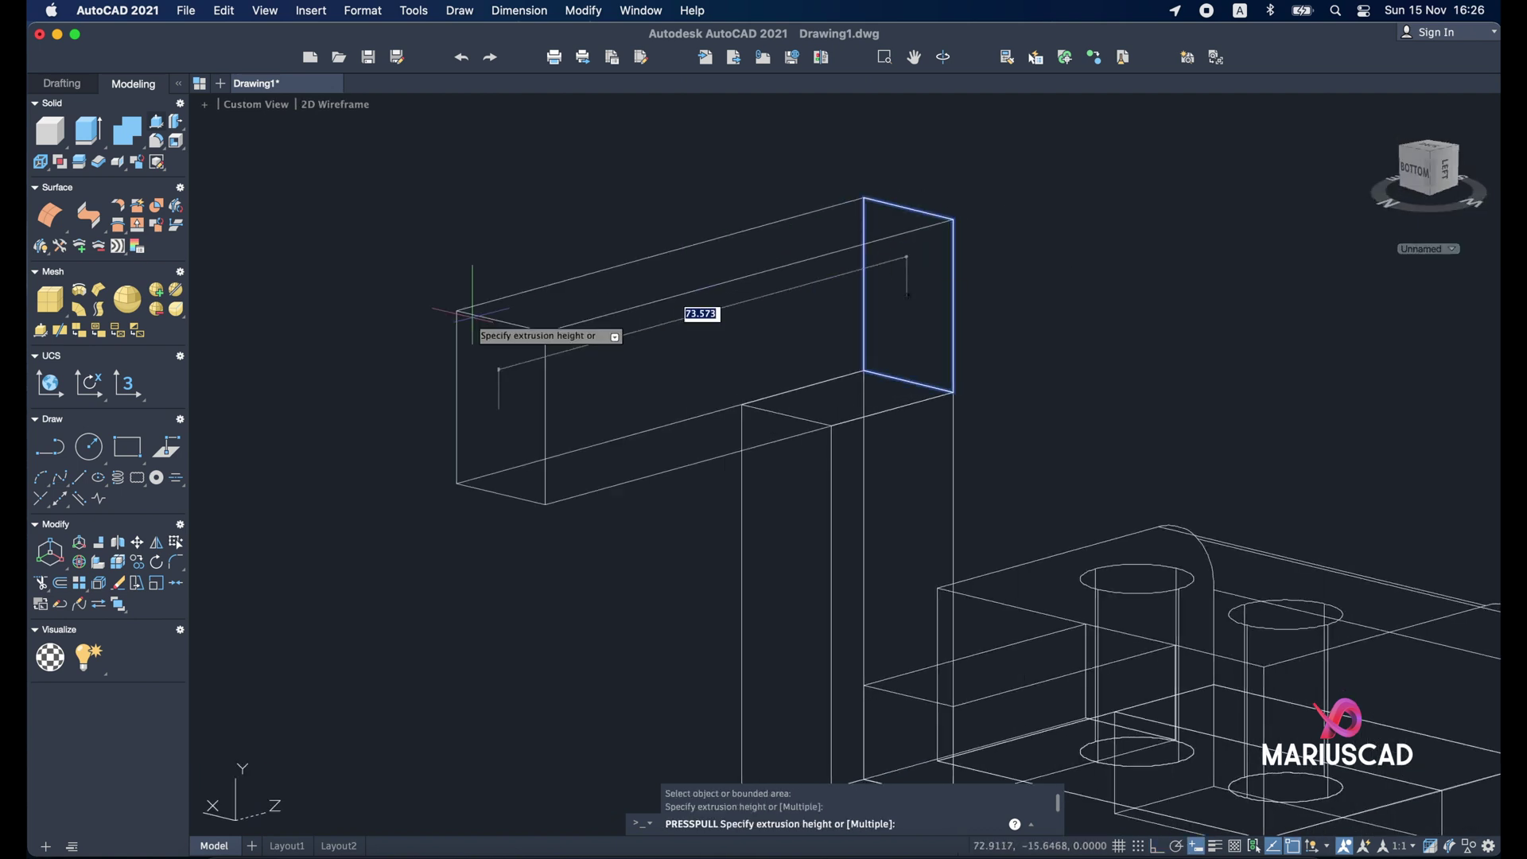
pyautogui.write('85')
pyautogui.press('Return')
pyautogui.keyDown('shift'); pyautogui.moveTo(790, 403); pyautogui.dragTo(502, 446, button='middle'); pyautogui.keyUp('shift')
pyautogui.press('Escape')
pyautogui.press('Escape')
# Step: Check the exercise drawing, then fillet the post's lower outer edge with a radius of 6
pyautogui.hscroll(-5, 795, 392)
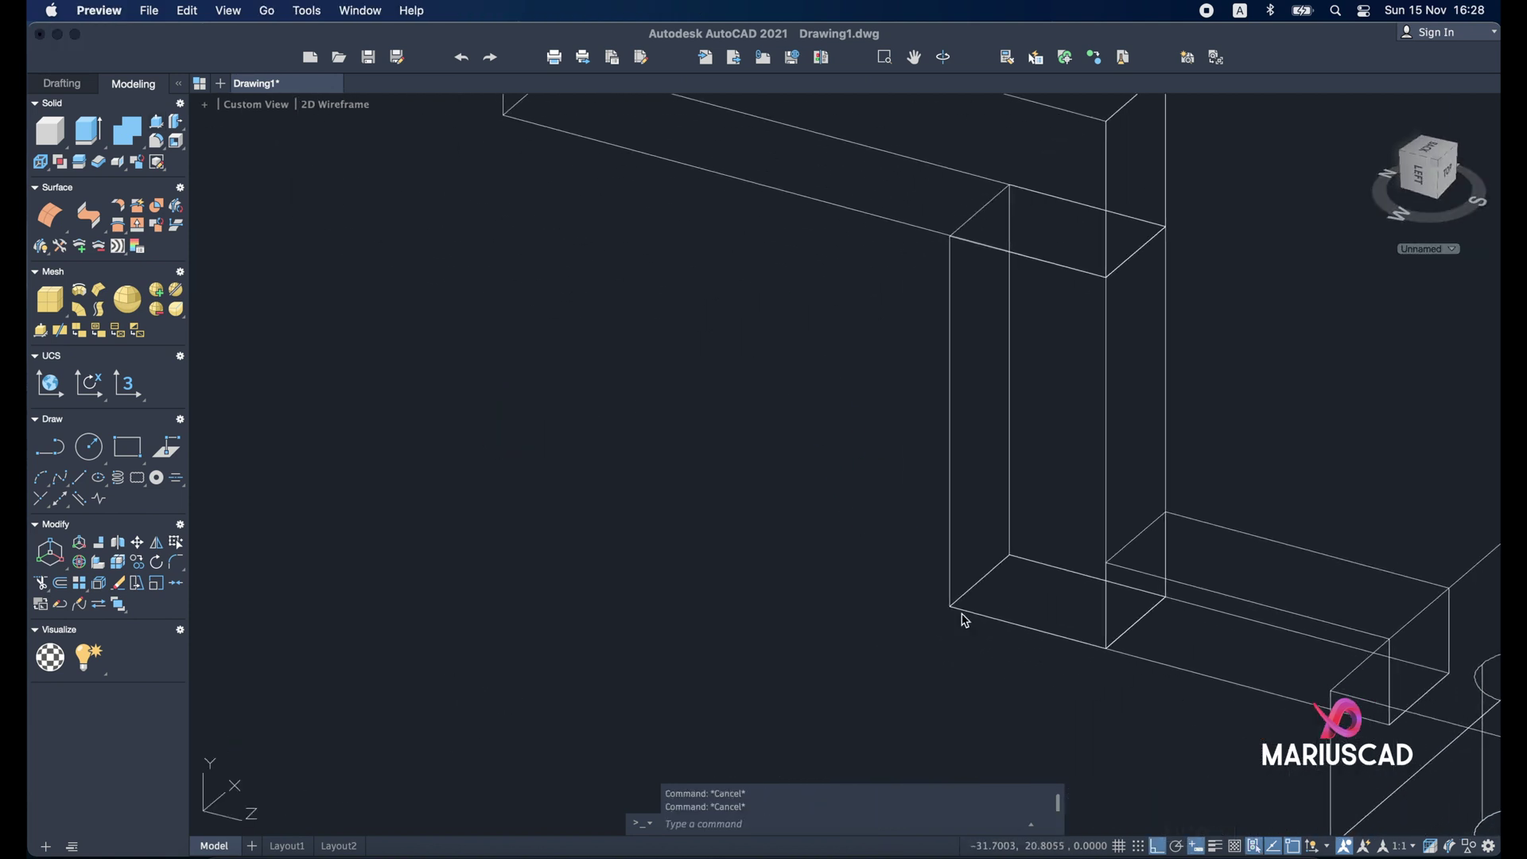
pyautogui.click(1300, 845)
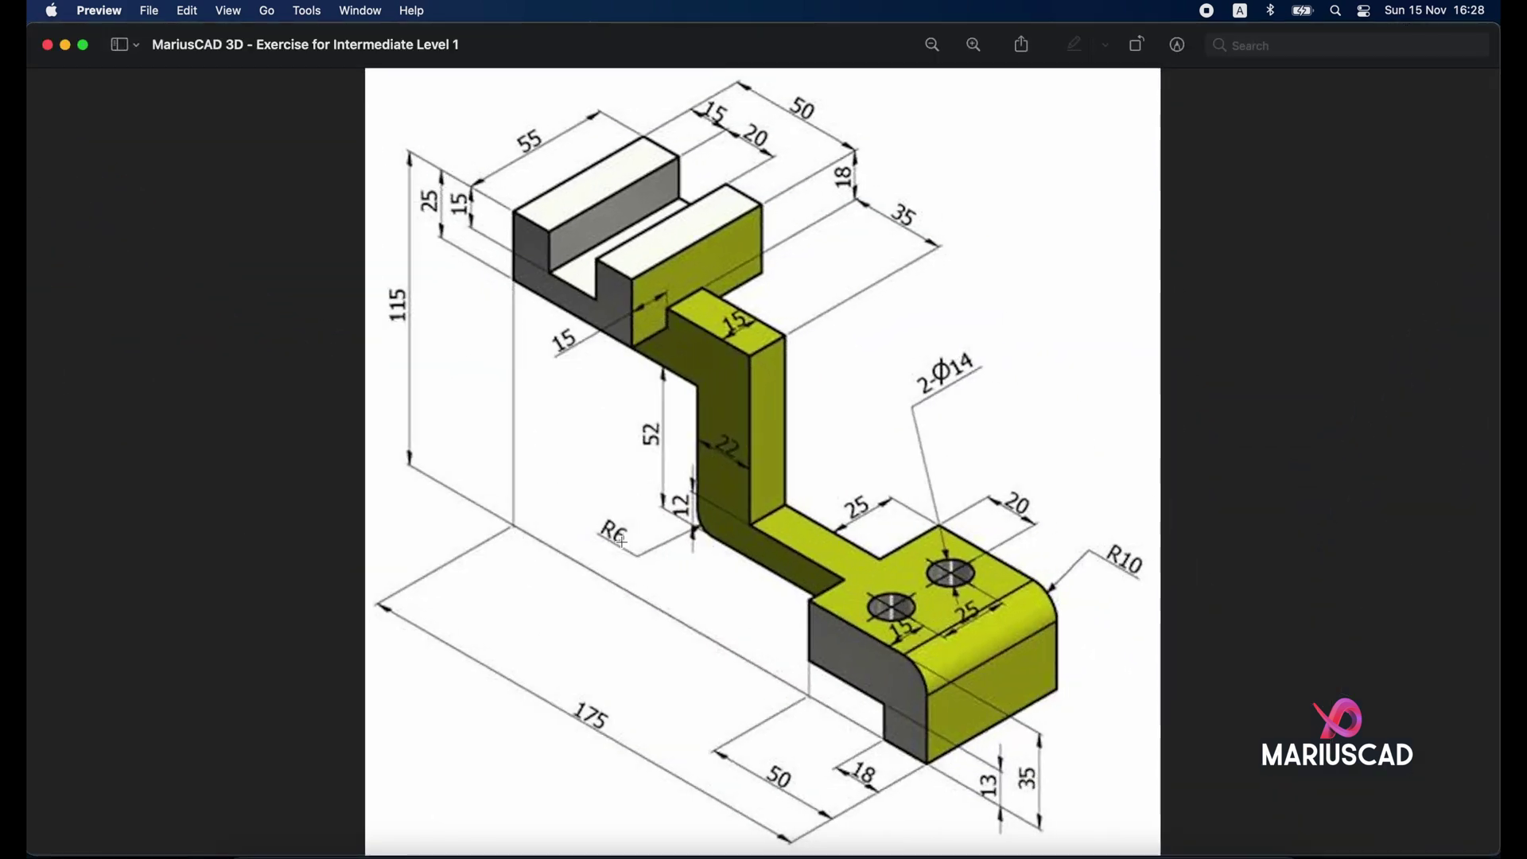
pyautogui.click(67, 46)
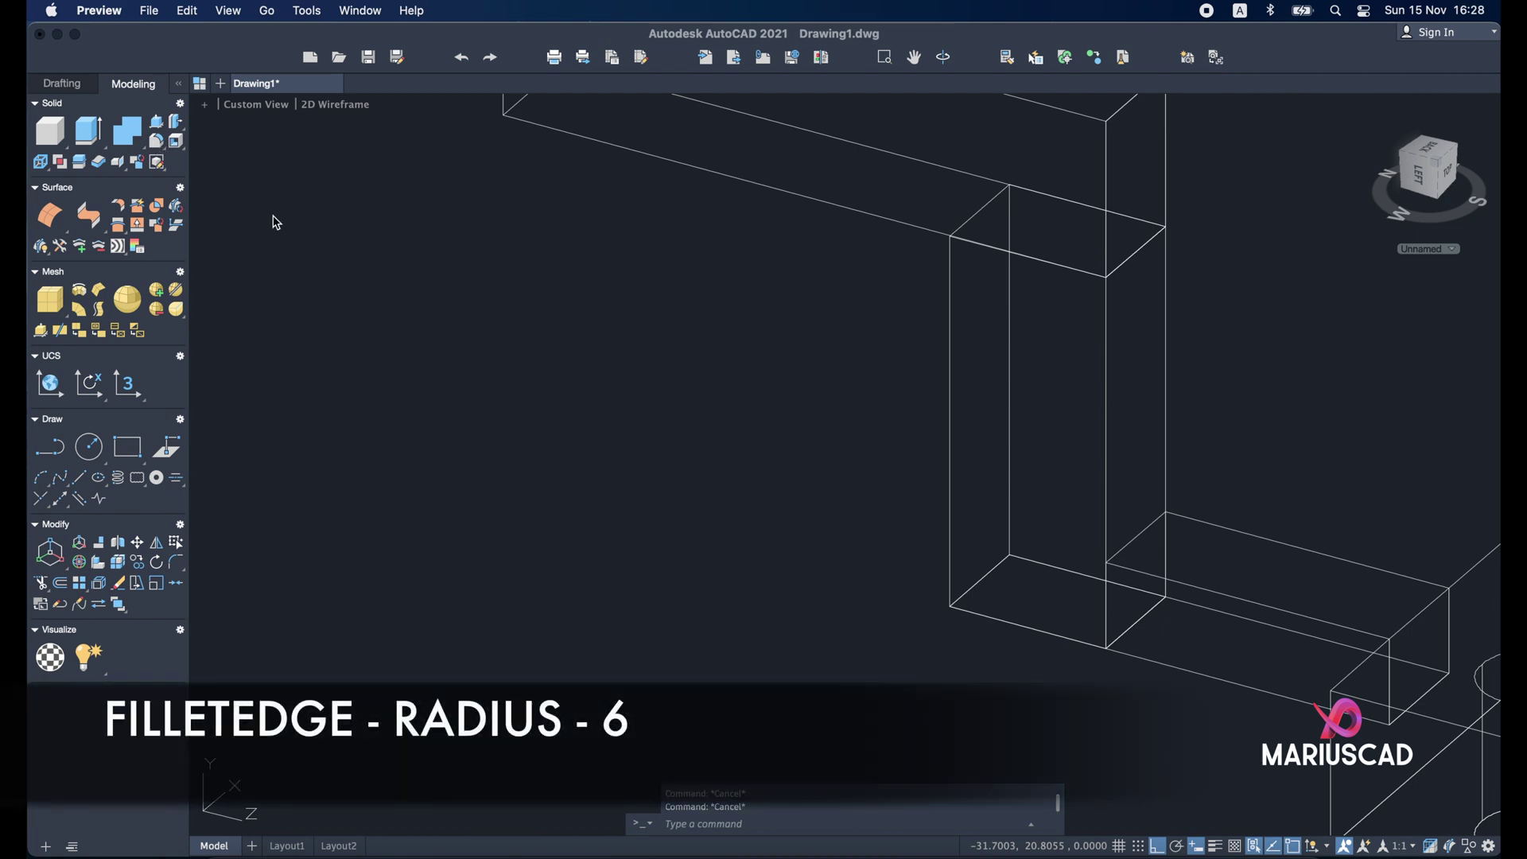
pyautogui.click(155, 147)
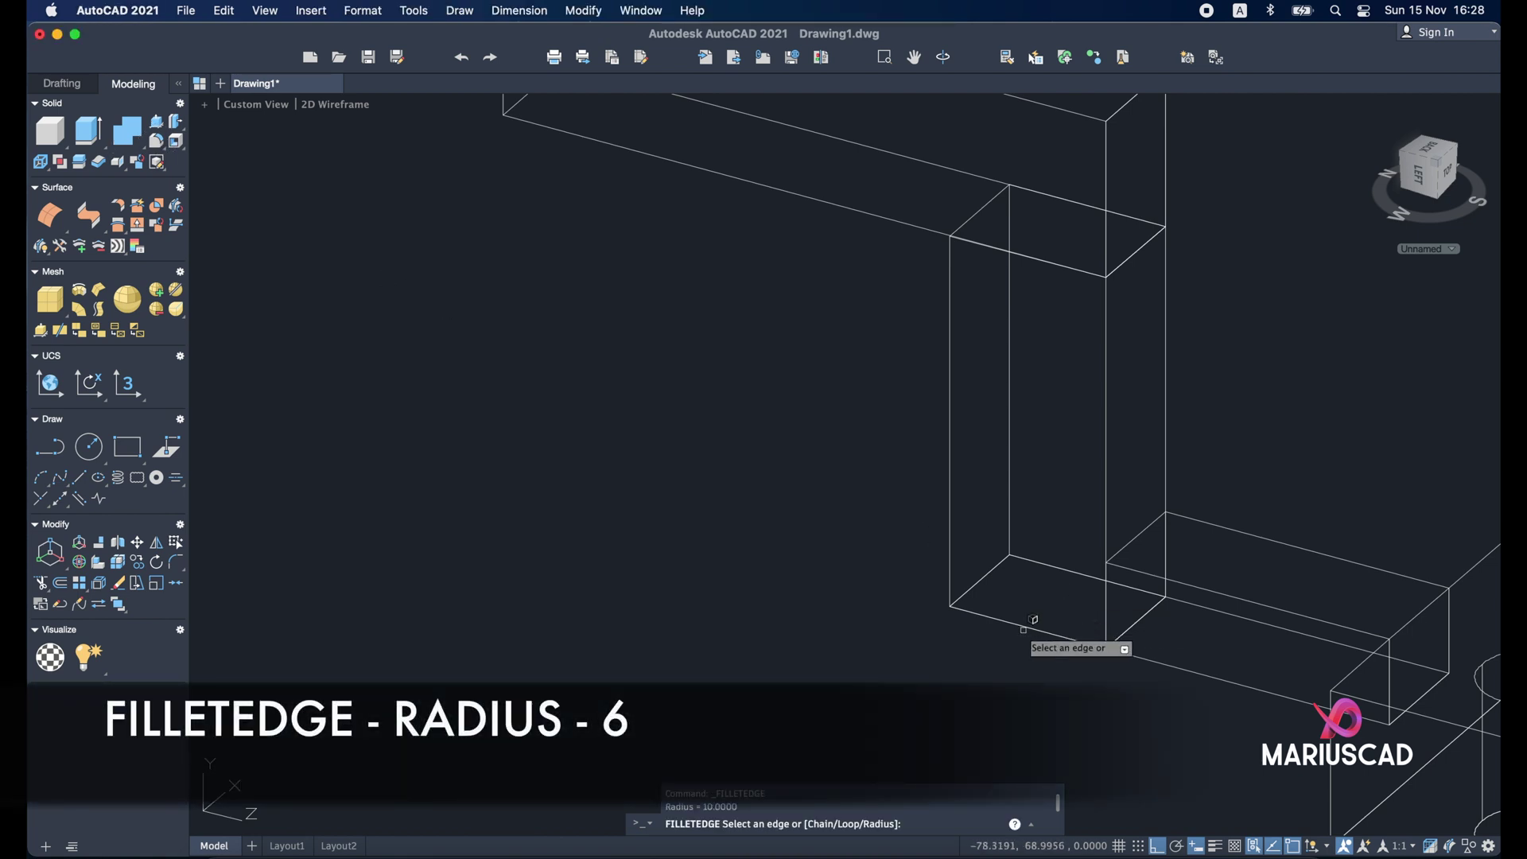
pyautogui.keyDown('shift'); pyautogui.moveTo(1071, 642); pyautogui.dragTo(1075, 704, button='middle'); pyautogui.keyUp('shift')
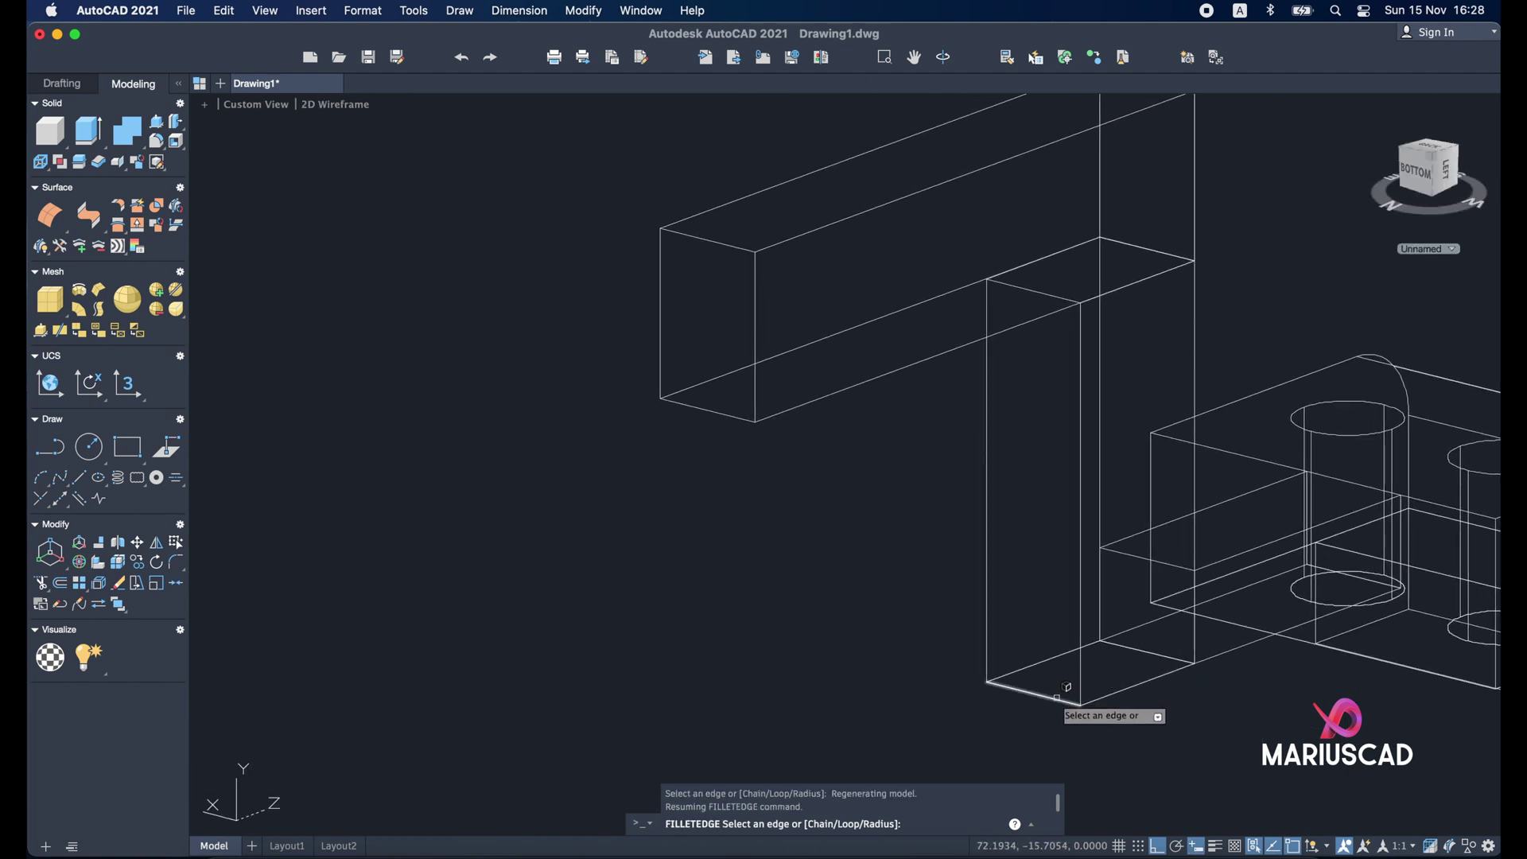
pyautogui.click(1058, 697)
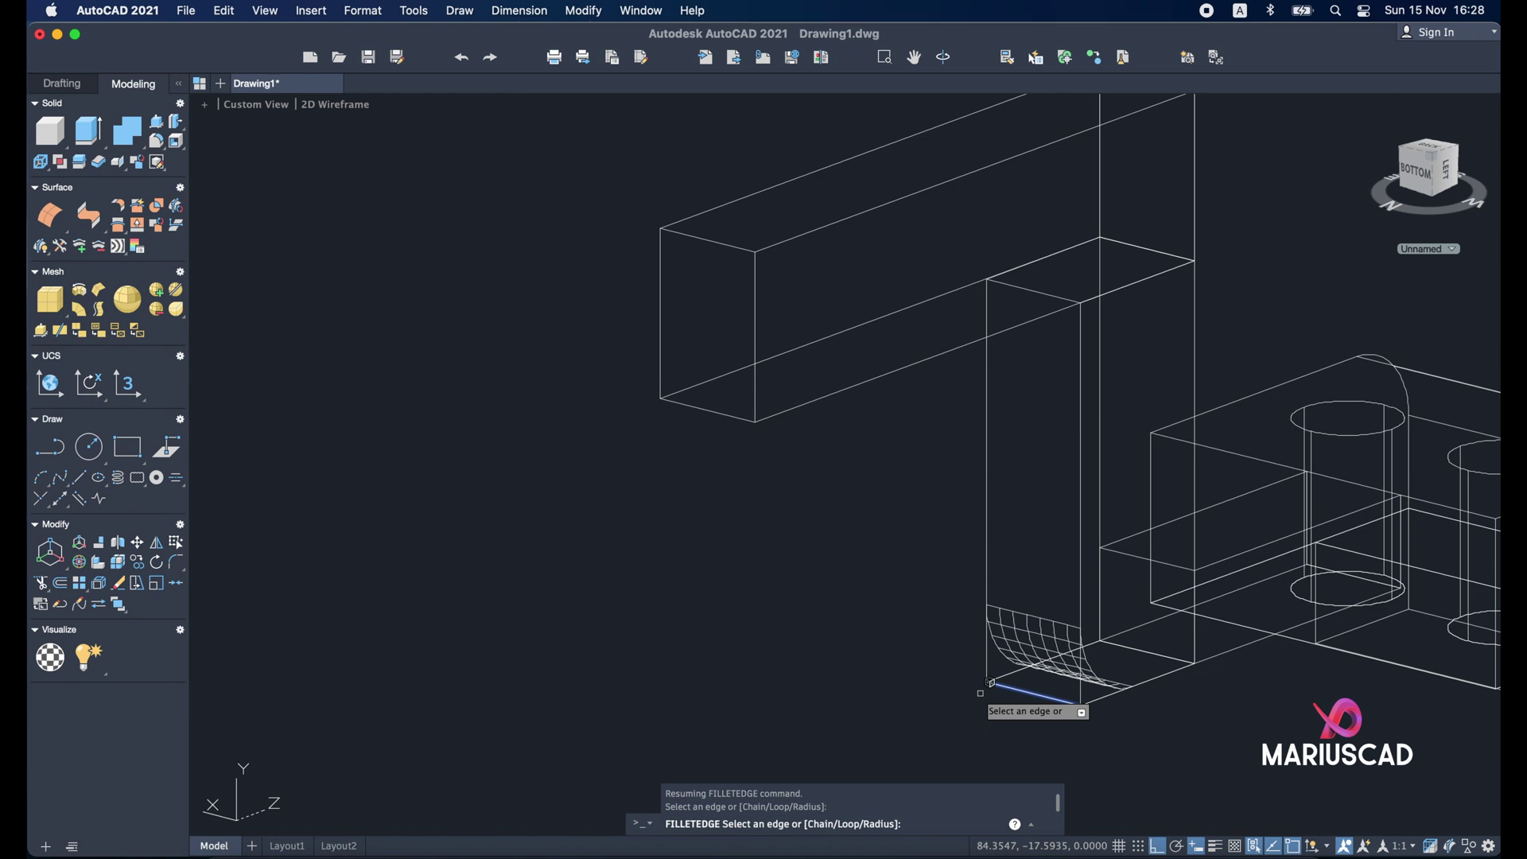
pyautogui.press('Return')
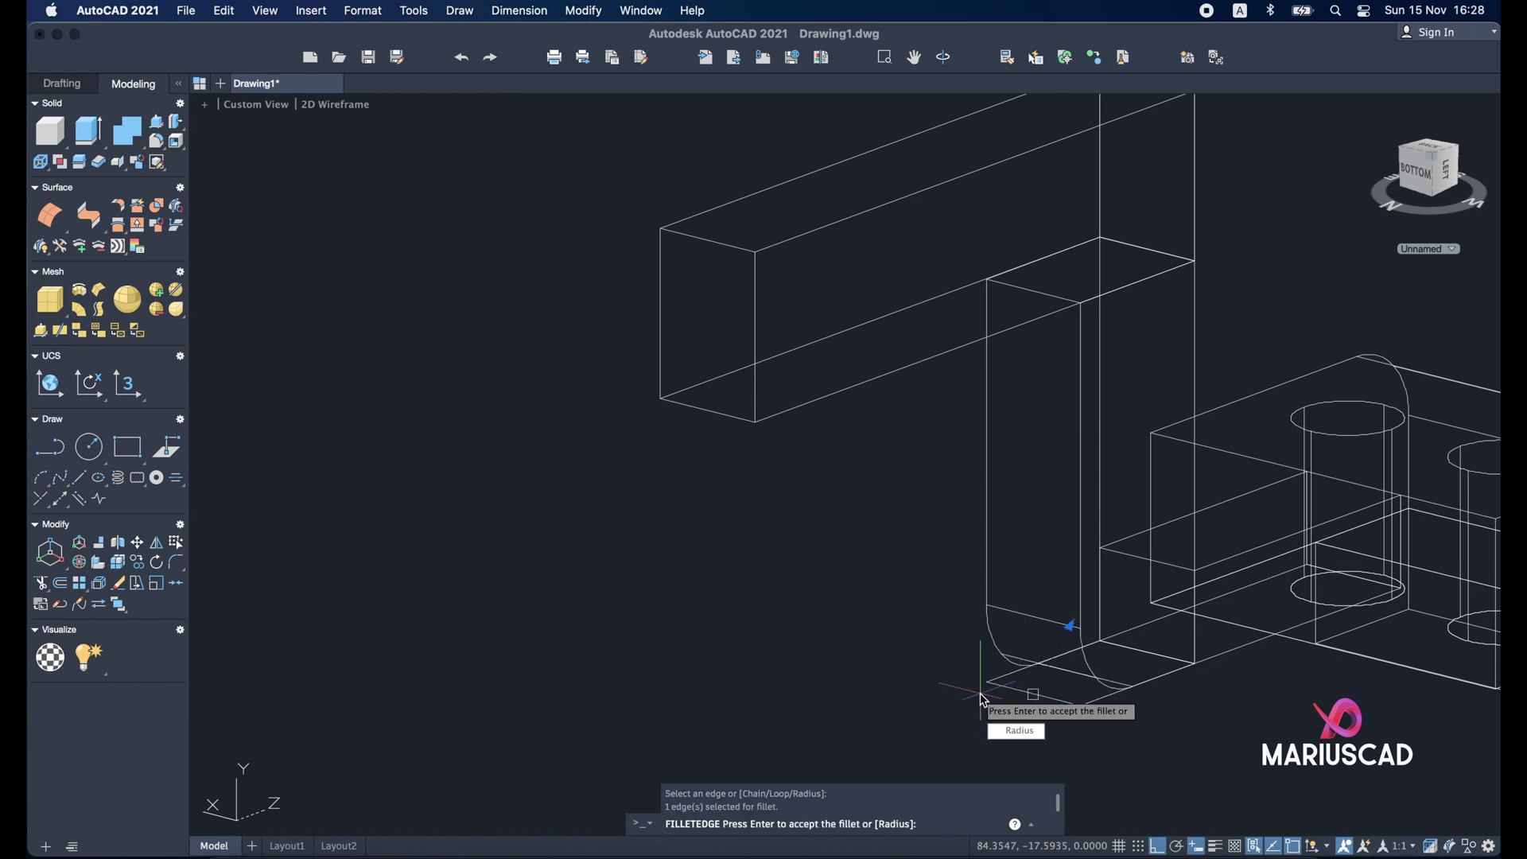
pyautogui.click(1004, 729)
pyautogui.write('6')
pyautogui.press('Return')
pyautogui.press('Return')
pyautogui.press('Escape')
# Step: Erase the leftover rectangle lying on the underside of the filleted post
pyautogui.keyDown('shift'); pyautogui.moveTo(1210, 636); pyautogui.dragTo(939, 653, button='middle'); pyautogui.keyUp('shift')
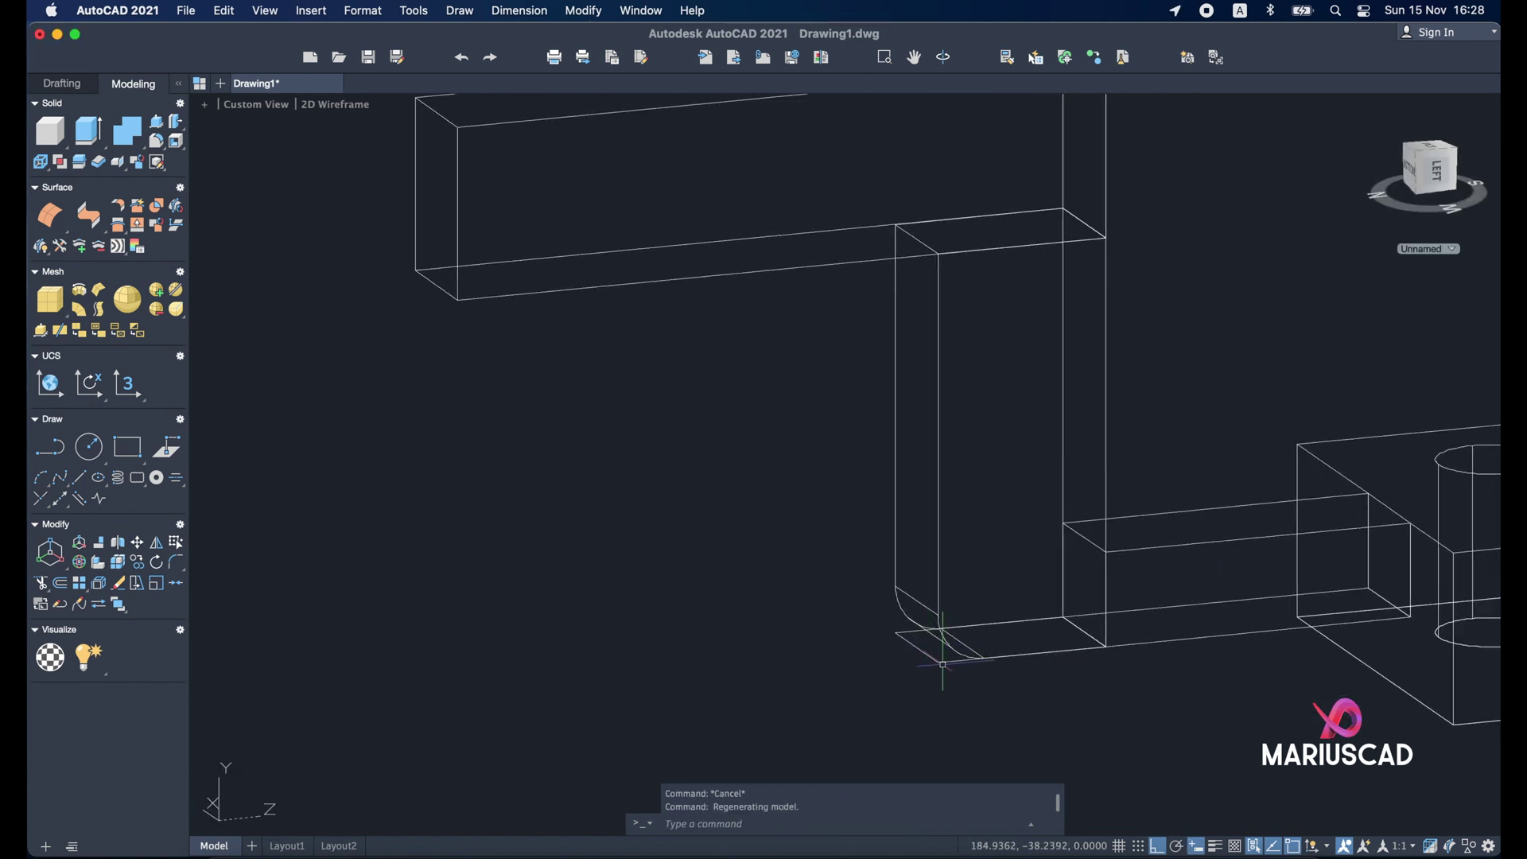
pyautogui.click(937, 666)
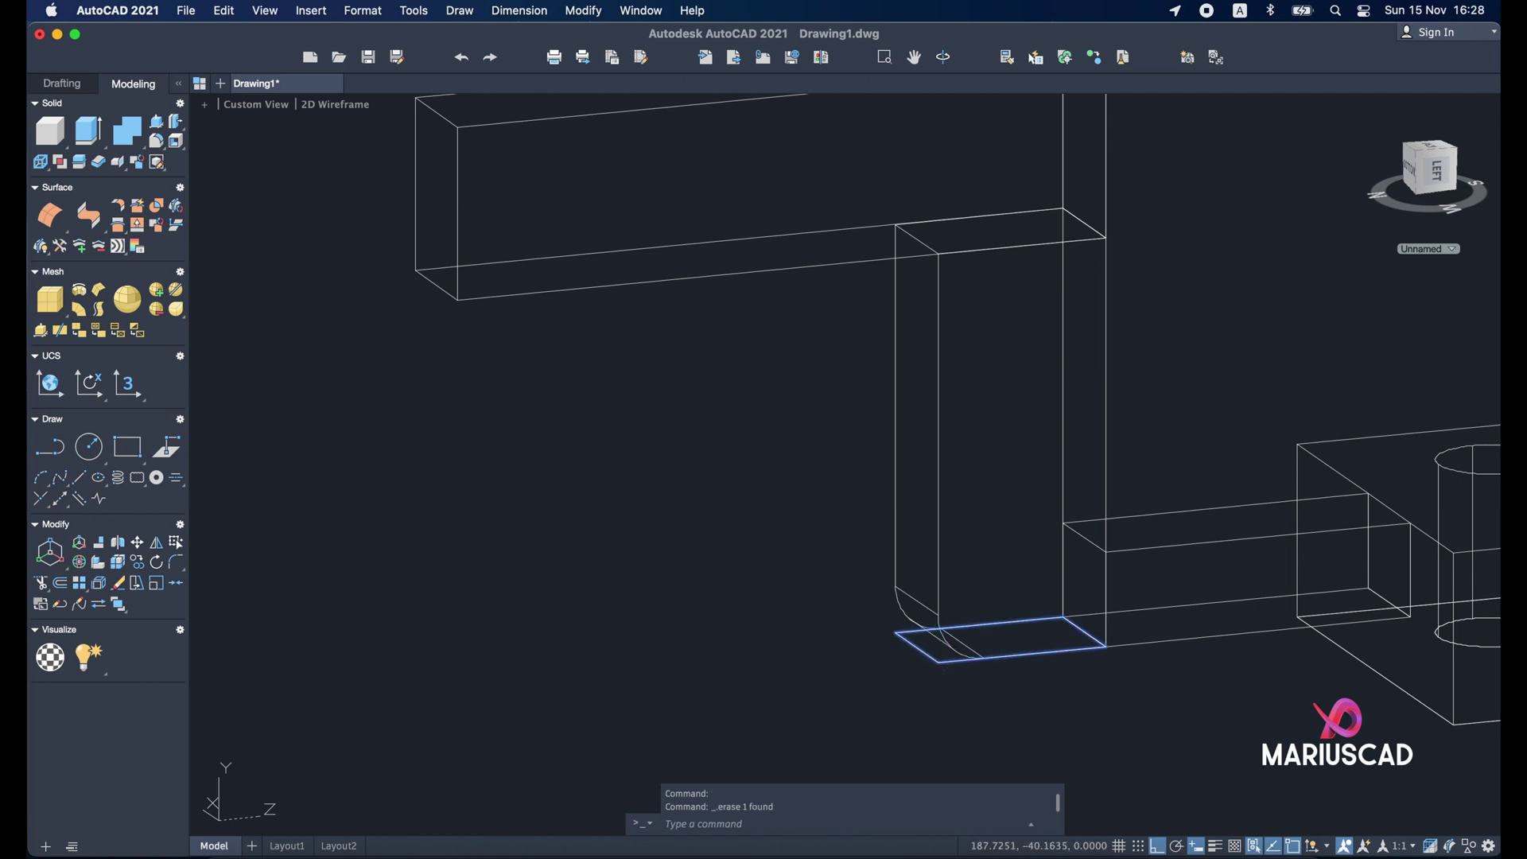
pyautogui.press('Delete')
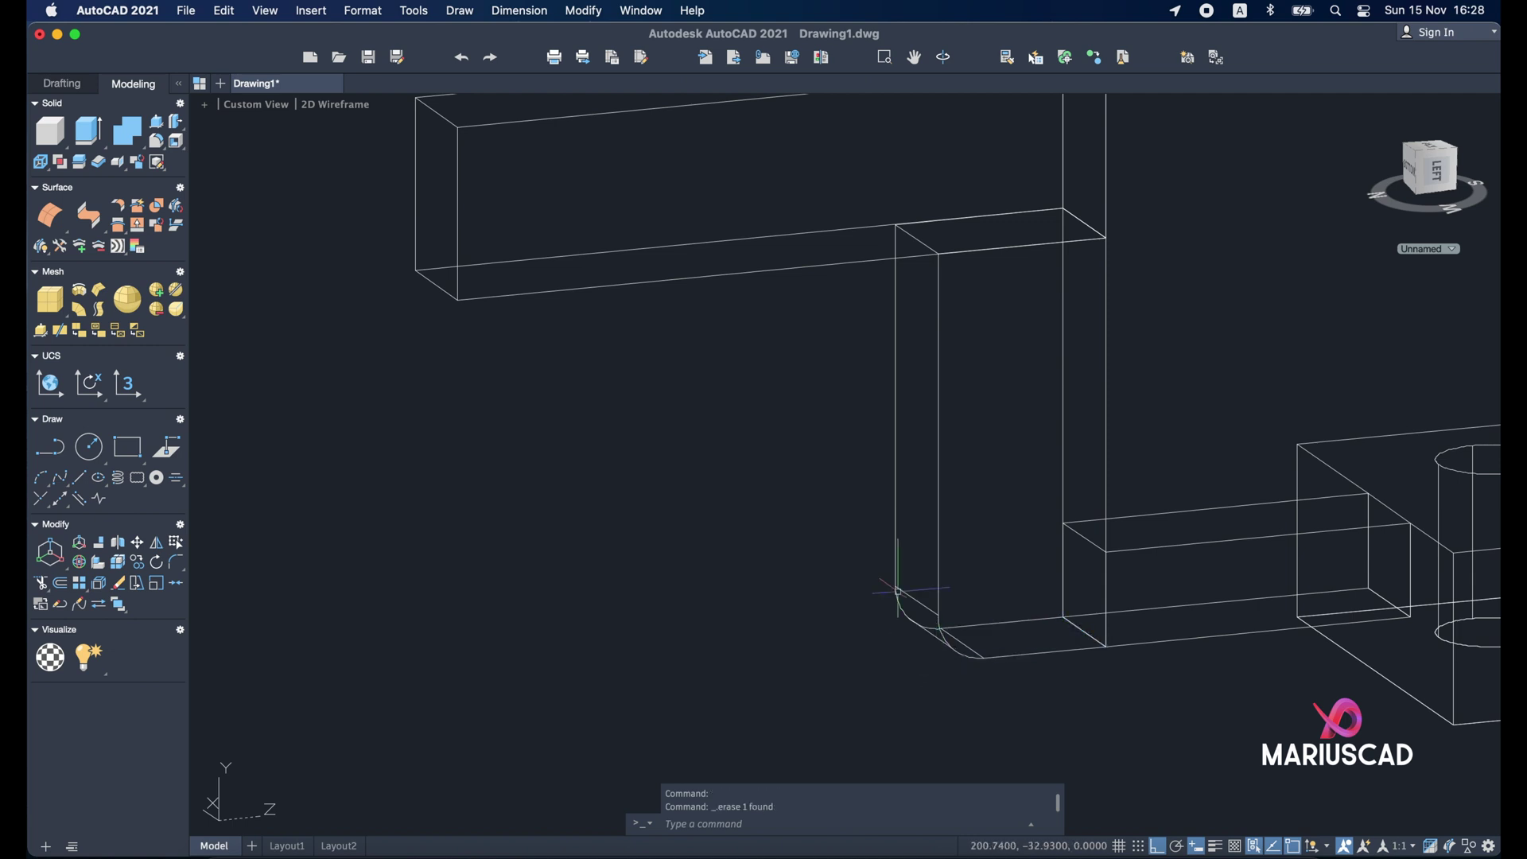
# Step: Inspect the whole bracket in the Shaded with edges visual style, and return the display to 2D Wireframe
pyautogui.click(352, 105)
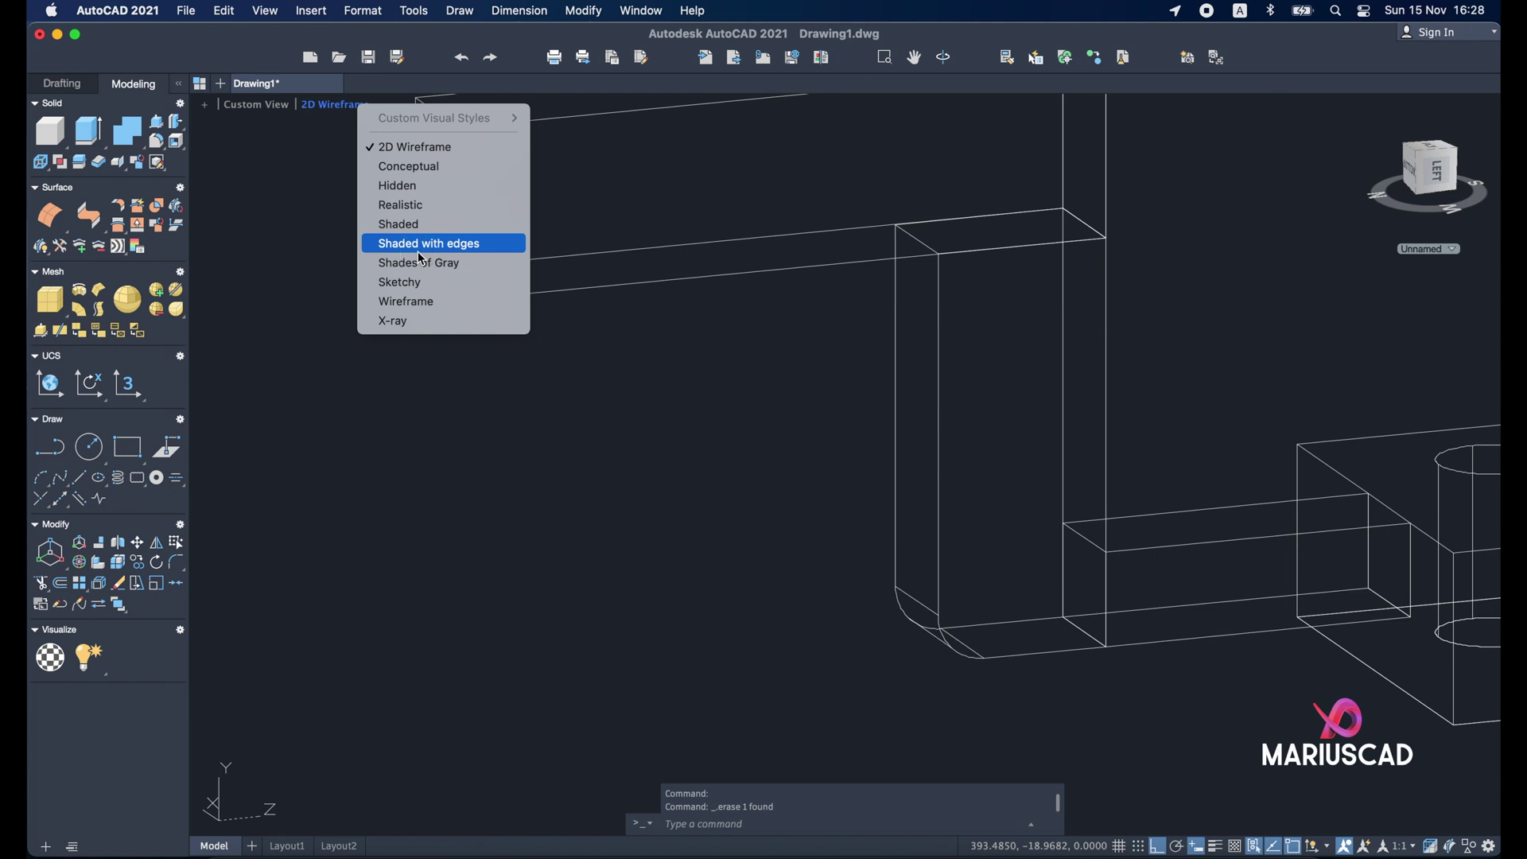
pyautogui.click(422, 245)
pyautogui.scroll(-5, 972, 579)
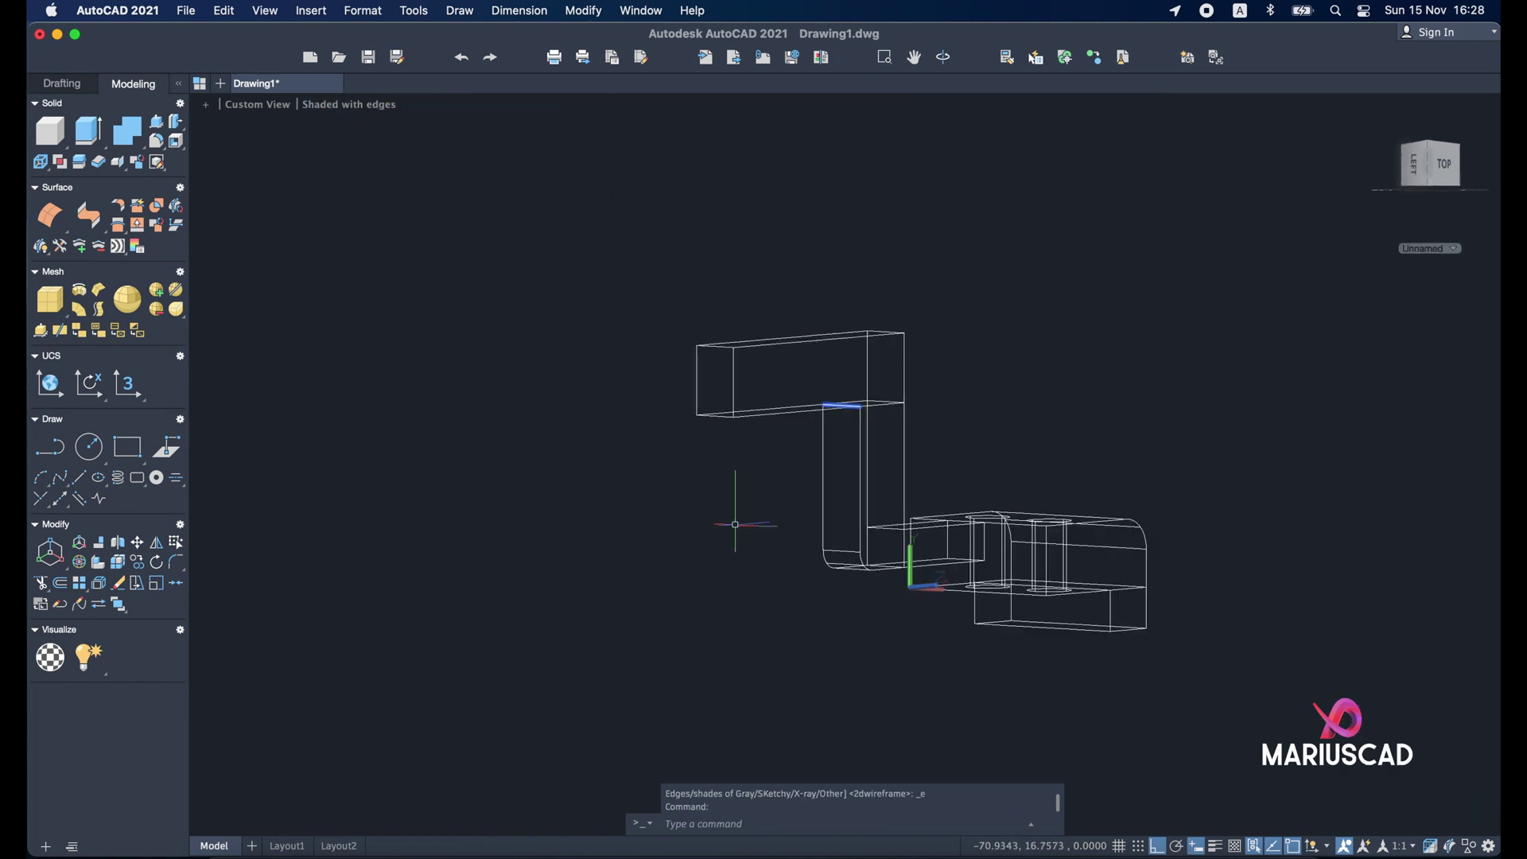
pyautogui.keyDown('shift'); pyautogui.moveTo(733, 511); pyautogui.dragTo(655, 562, button='middle'); pyautogui.keyUp('shift')
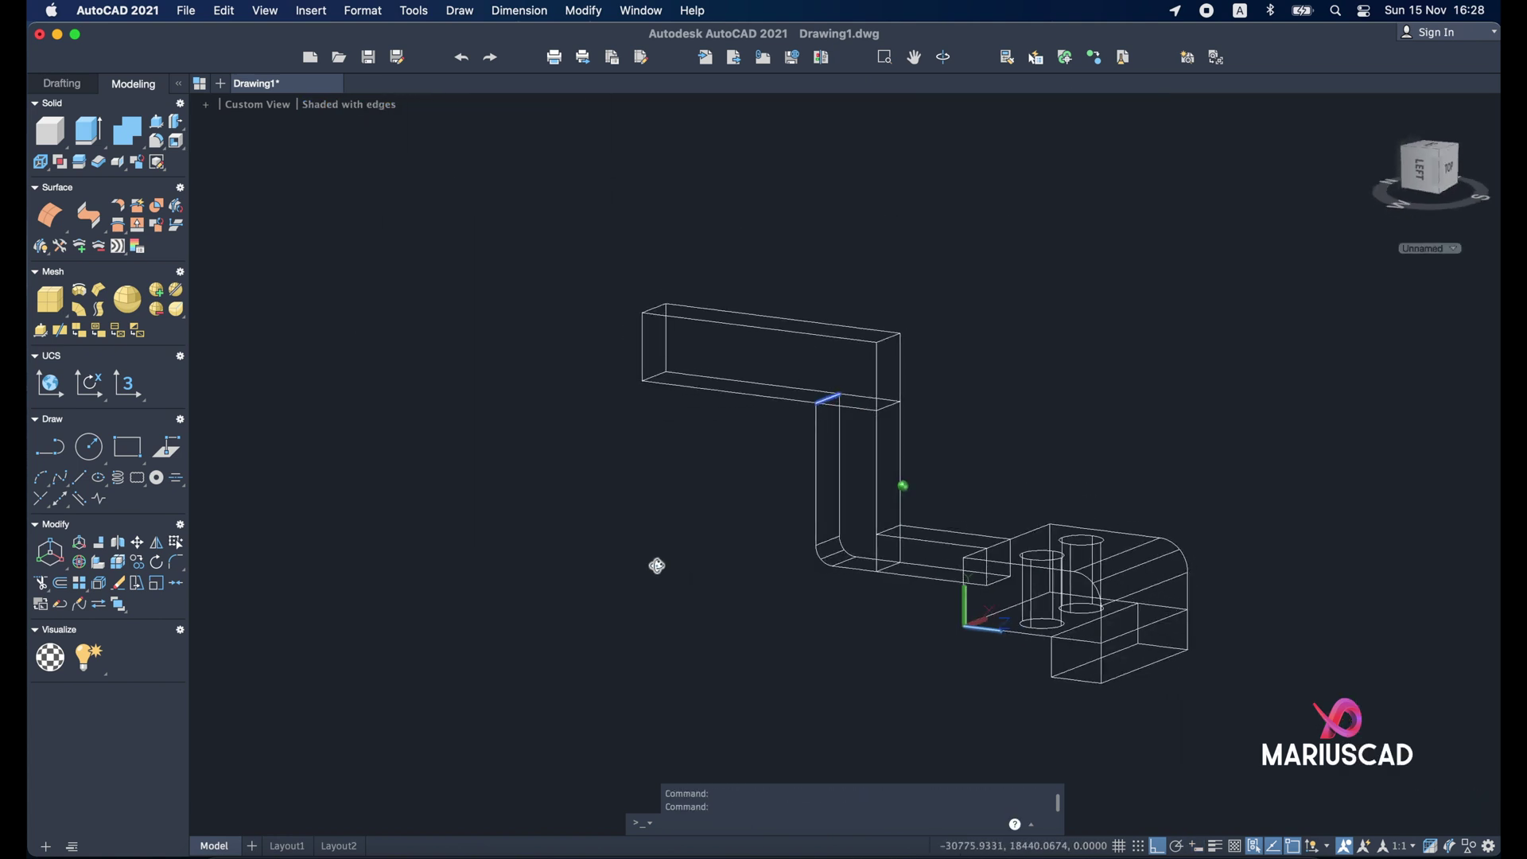
pyautogui.click(351, 106)
pyautogui.click(385, 150)
pyautogui.keyDown('shift'); pyautogui.moveTo(700, 437); pyautogui.dragTo(641, 467, button='middle'); pyautogui.keyUp('shift')
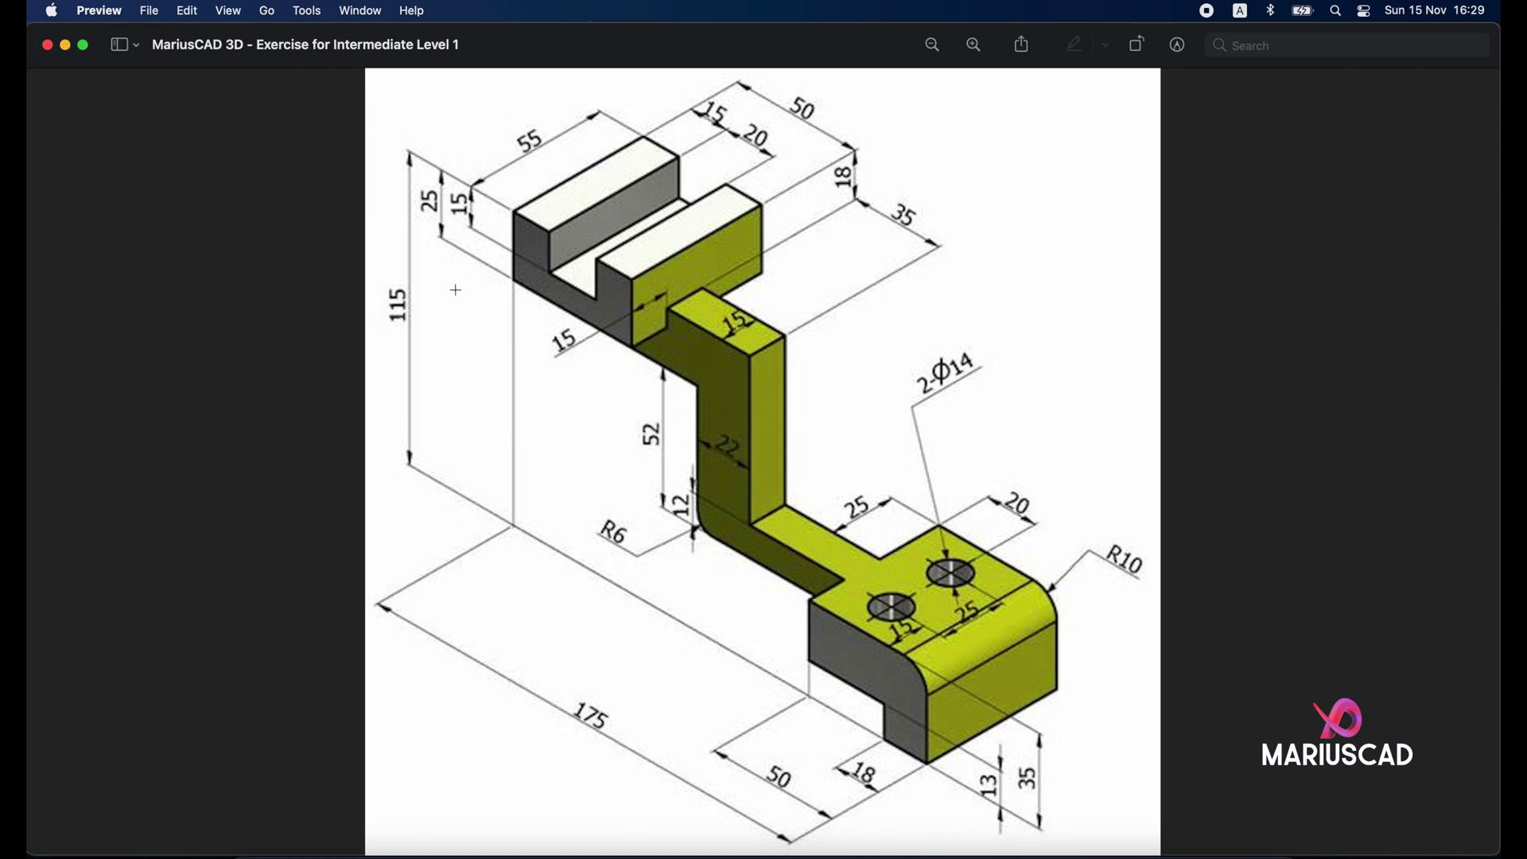
# Step: Switch to the Top view, rotated so the arm extends upward from the base block, and align a new UCS to that view
pyautogui.click(67, 46)
pyautogui.click(710, 389)
pyautogui.press('Escape')
pyautogui.keyDown('shift'); pyautogui.moveTo(946, 443); pyautogui.dragTo(915, 541, button='middle'); pyautogui.keyUp('shift')
pyautogui.keyDown('shift'); pyautogui.moveTo(992, 300); pyautogui.dragTo(787, 521, button='middle'); pyautogui.keyUp('shift')
pyautogui.click(1430, 165)
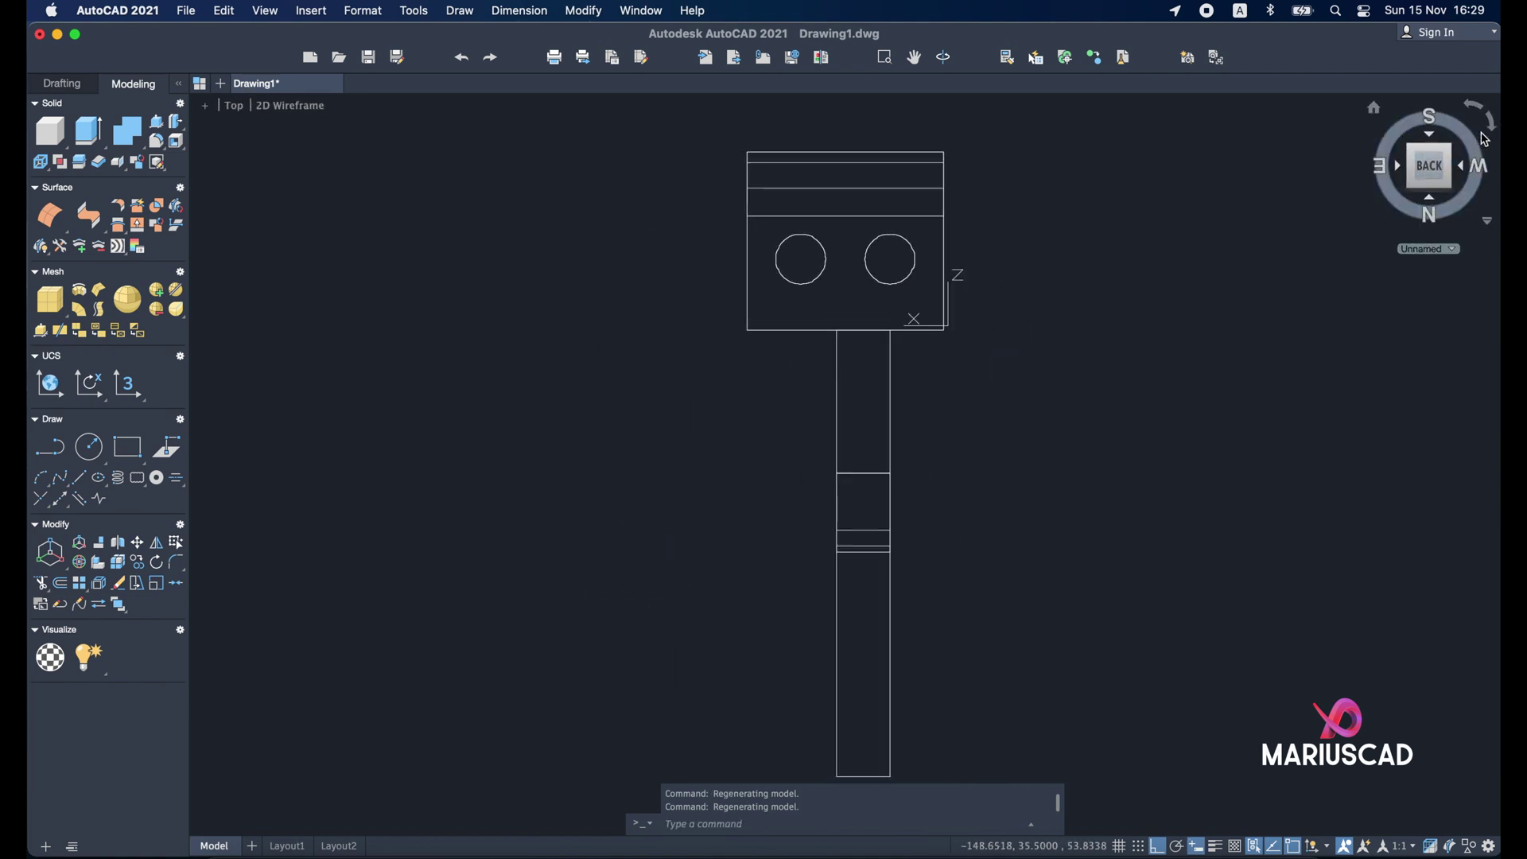
pyautogui.click(1487, 137)
pyautogui.click(1496, 135)
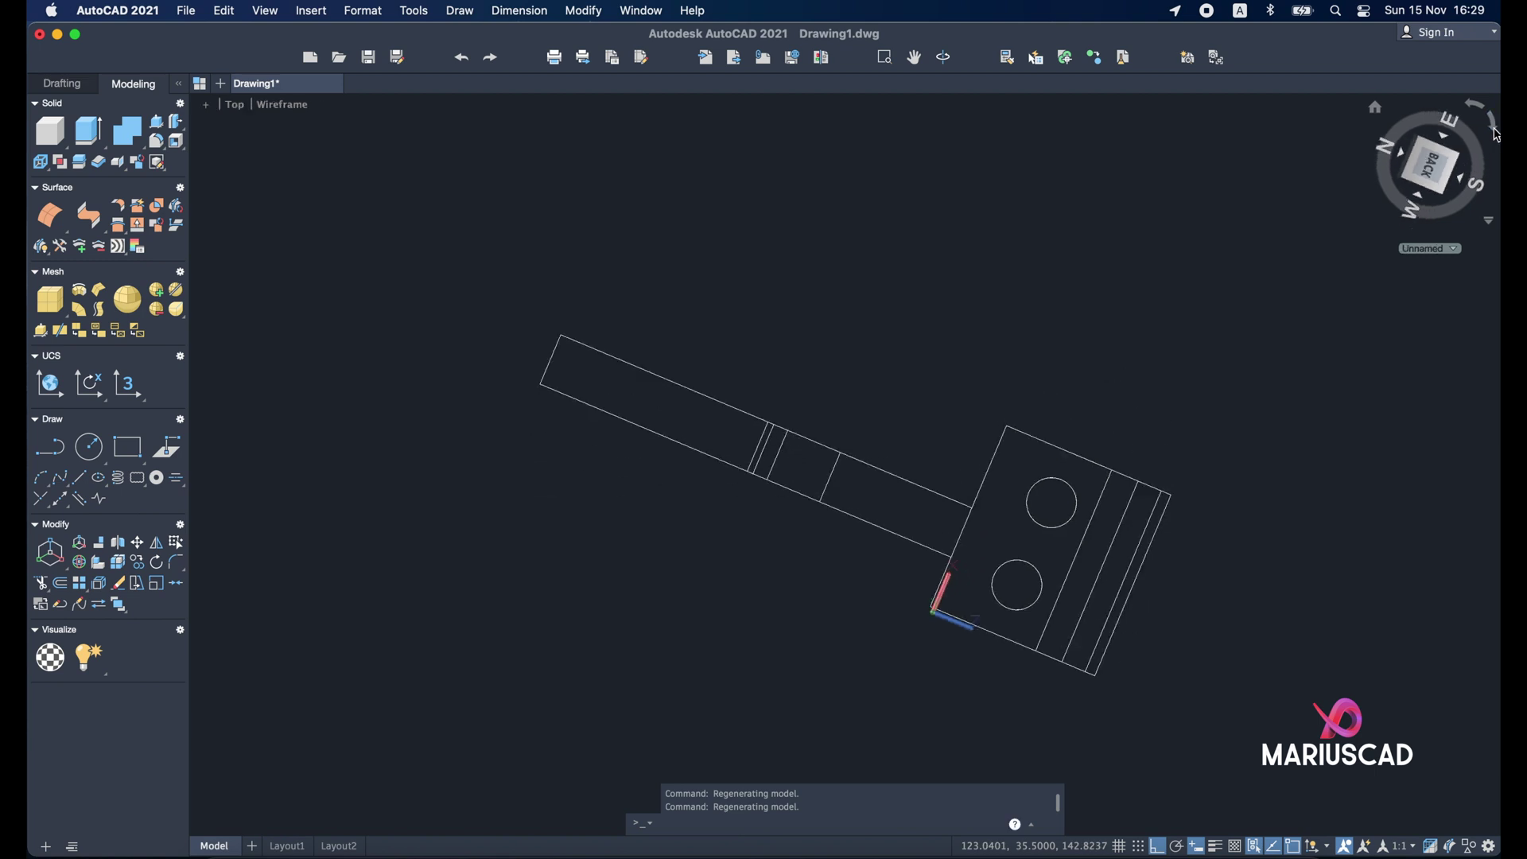
pyautogui.click(421, 13)
pyautogui.moveTo(487, 268)
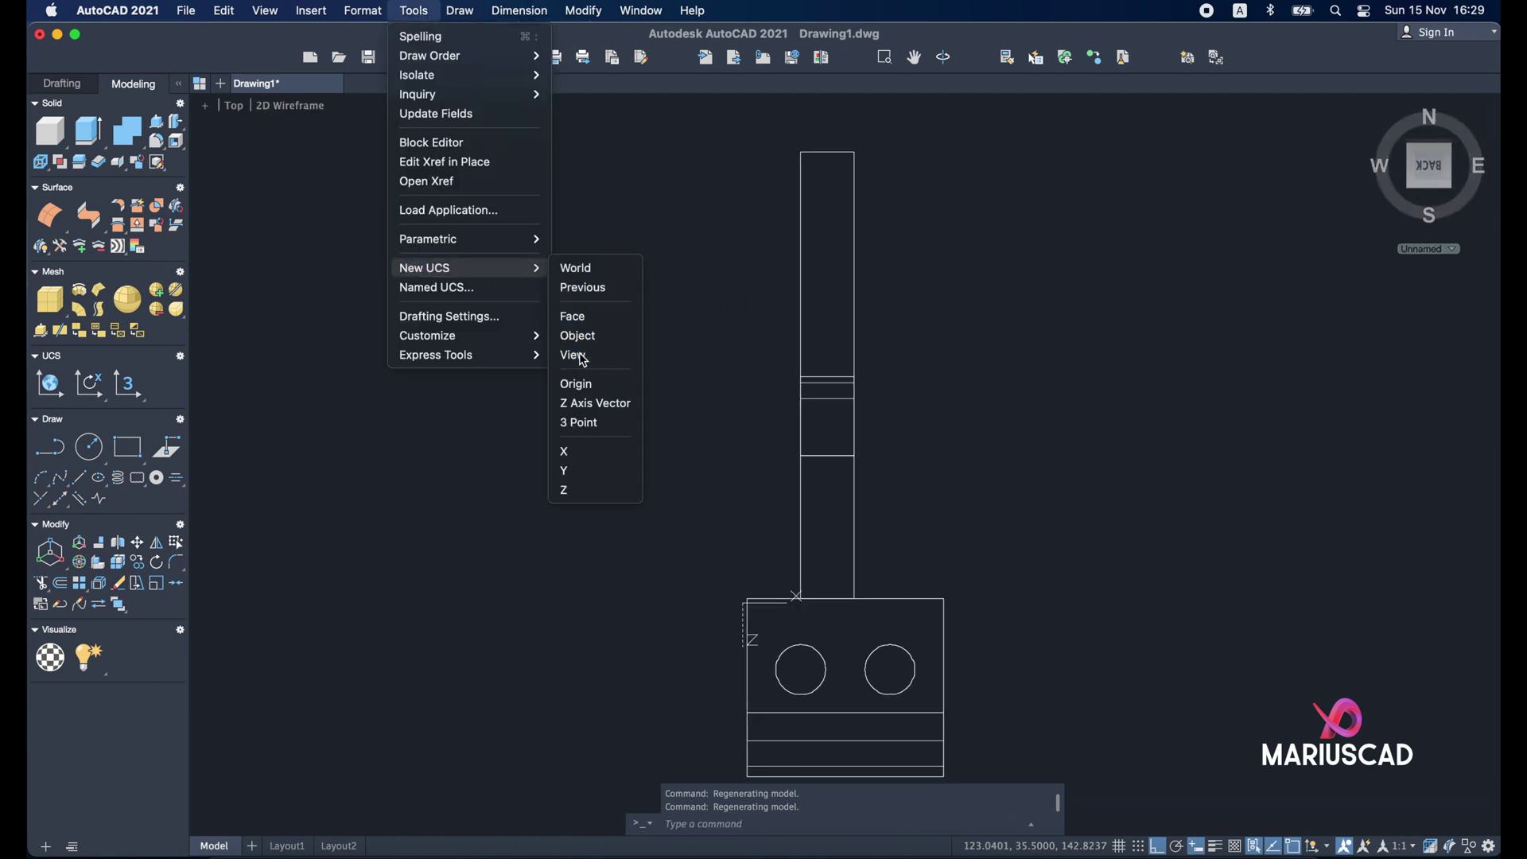
pyautogui.click(574, 355)
# Step: Draw a rectangle 55 wide and 50 deep from the top corner of the upper arm's far end, extending across the arm
pyautogui.write('rect')
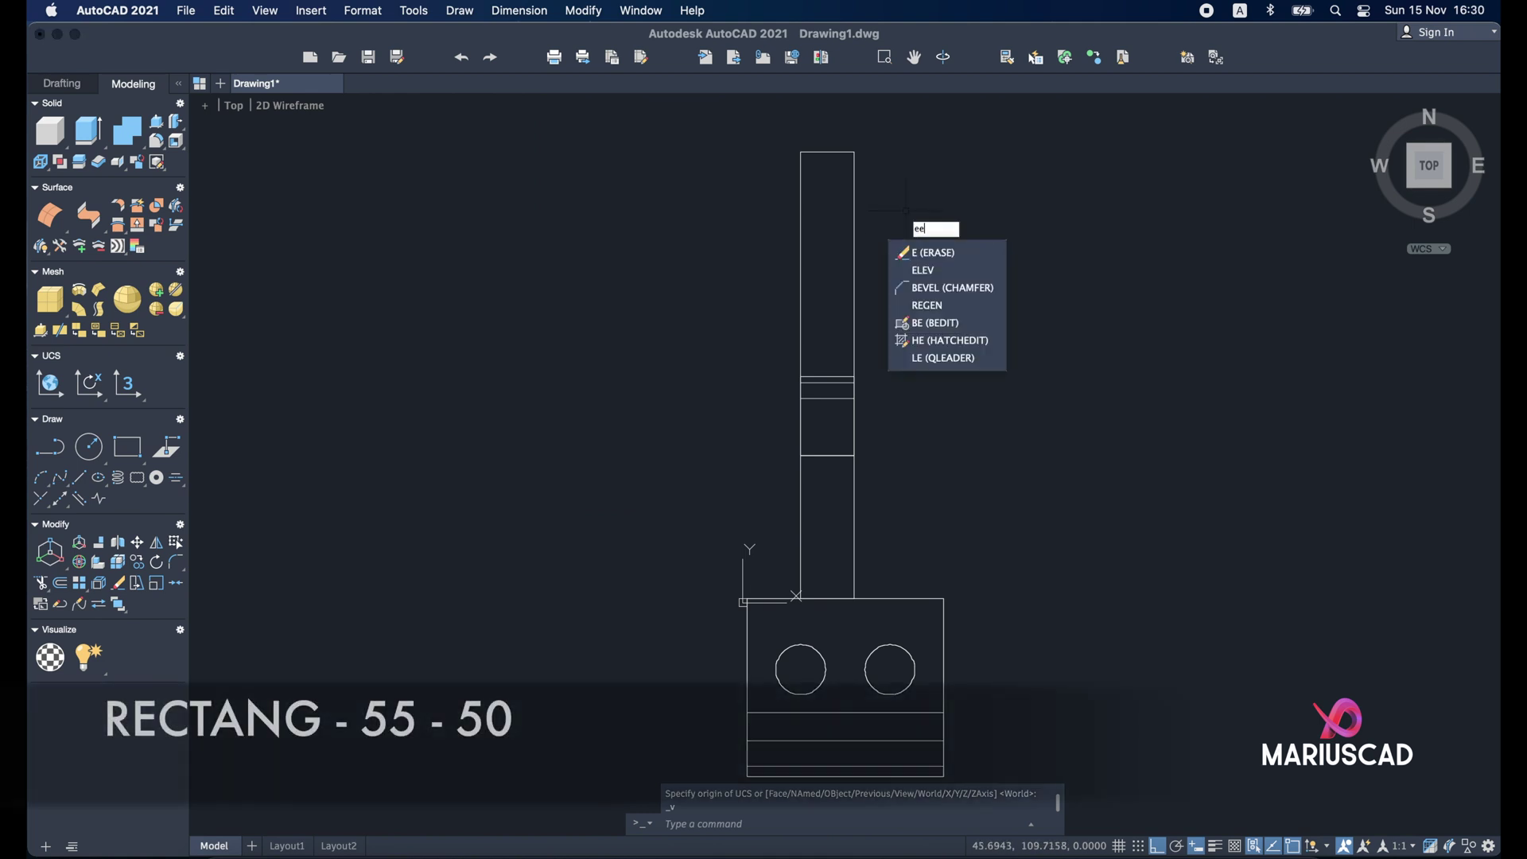
pyautogui.press('Return')
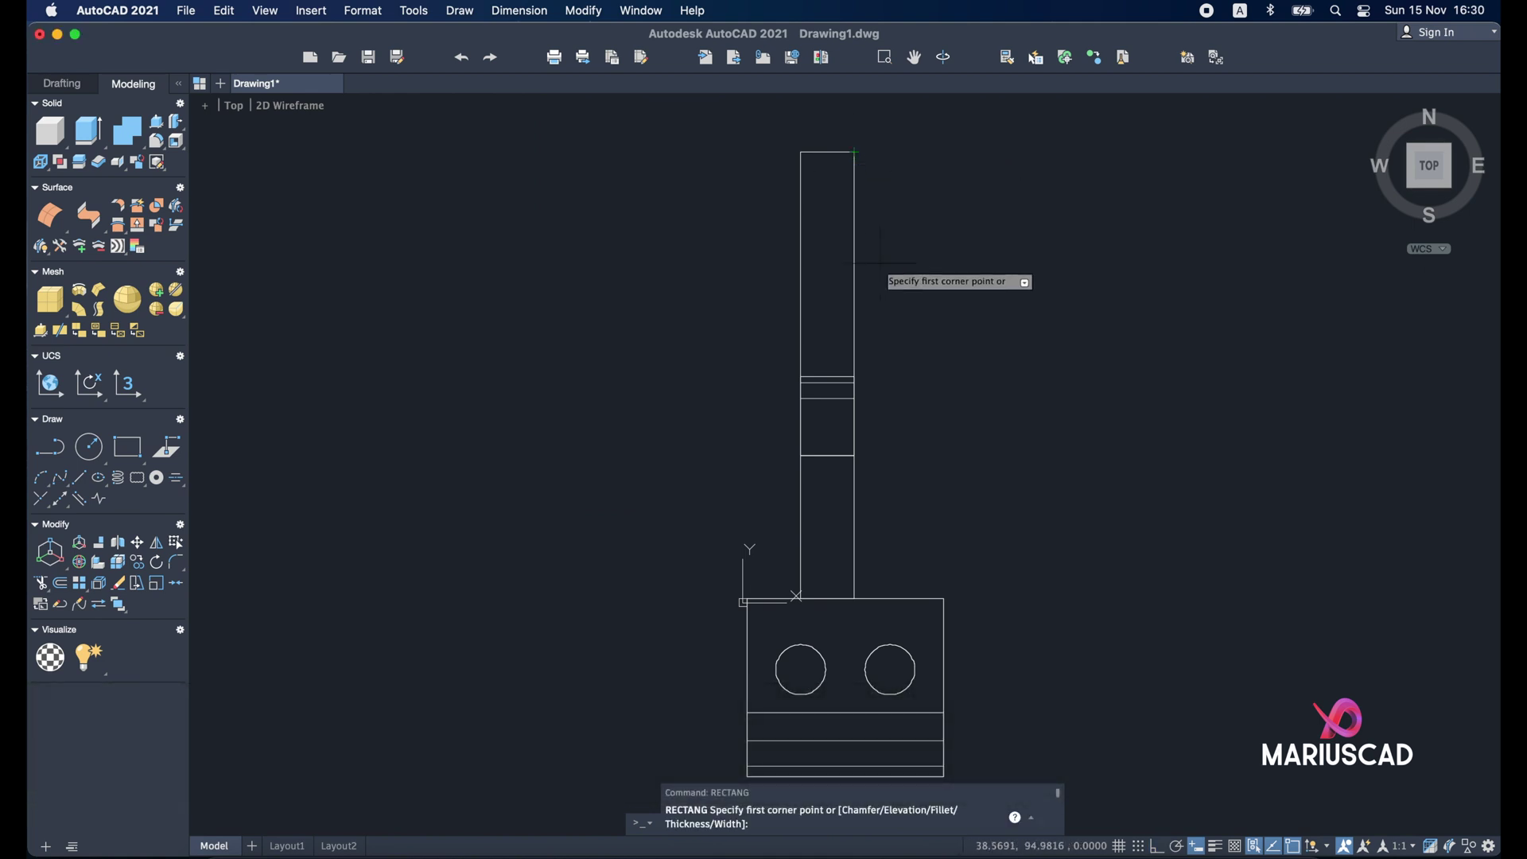
pyautogui.keyDown('shift'); pyautogui.moveTo(882, 265); pyautogui.dragTo(967, 274, button='middle'); pyautogui.keyUp('shift')
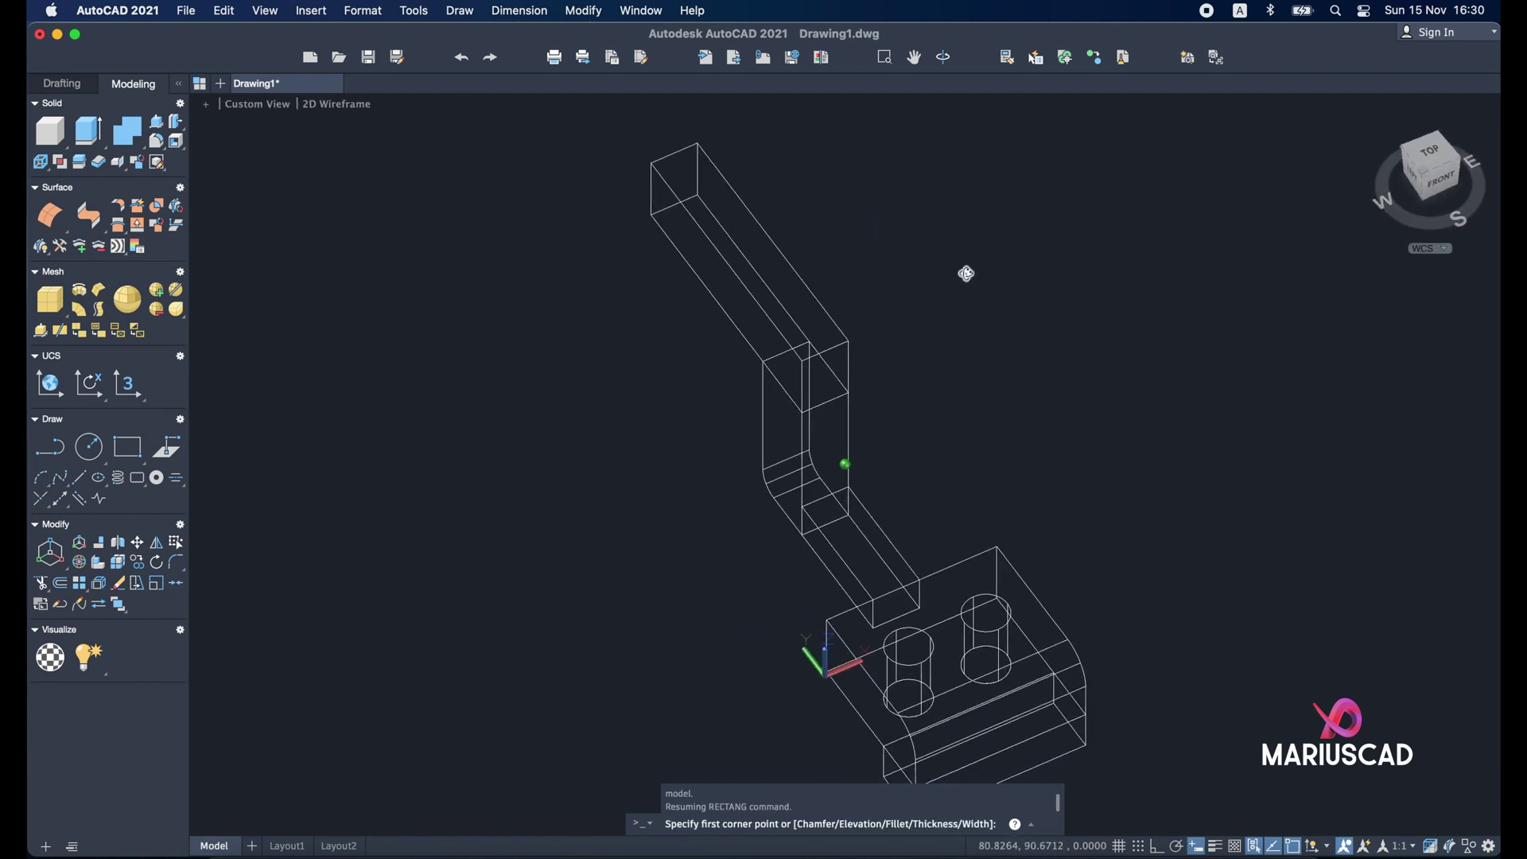
pyautogui.click(698, 145)
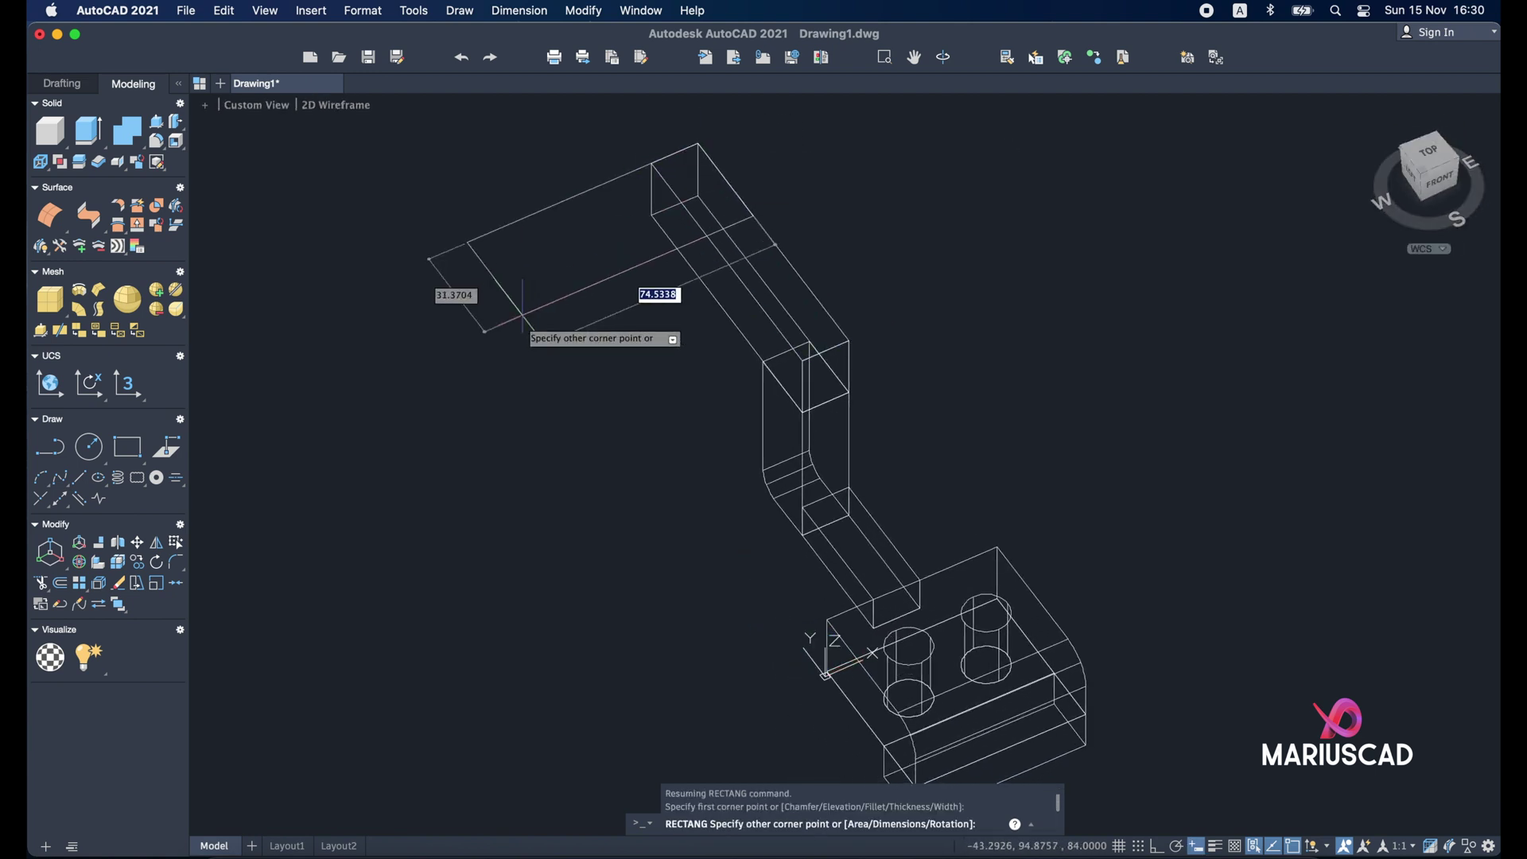
pyautogui.write('55')
pyautogui.press('Tab')
pyautogui.write('50')
pyautogui.press('Return')
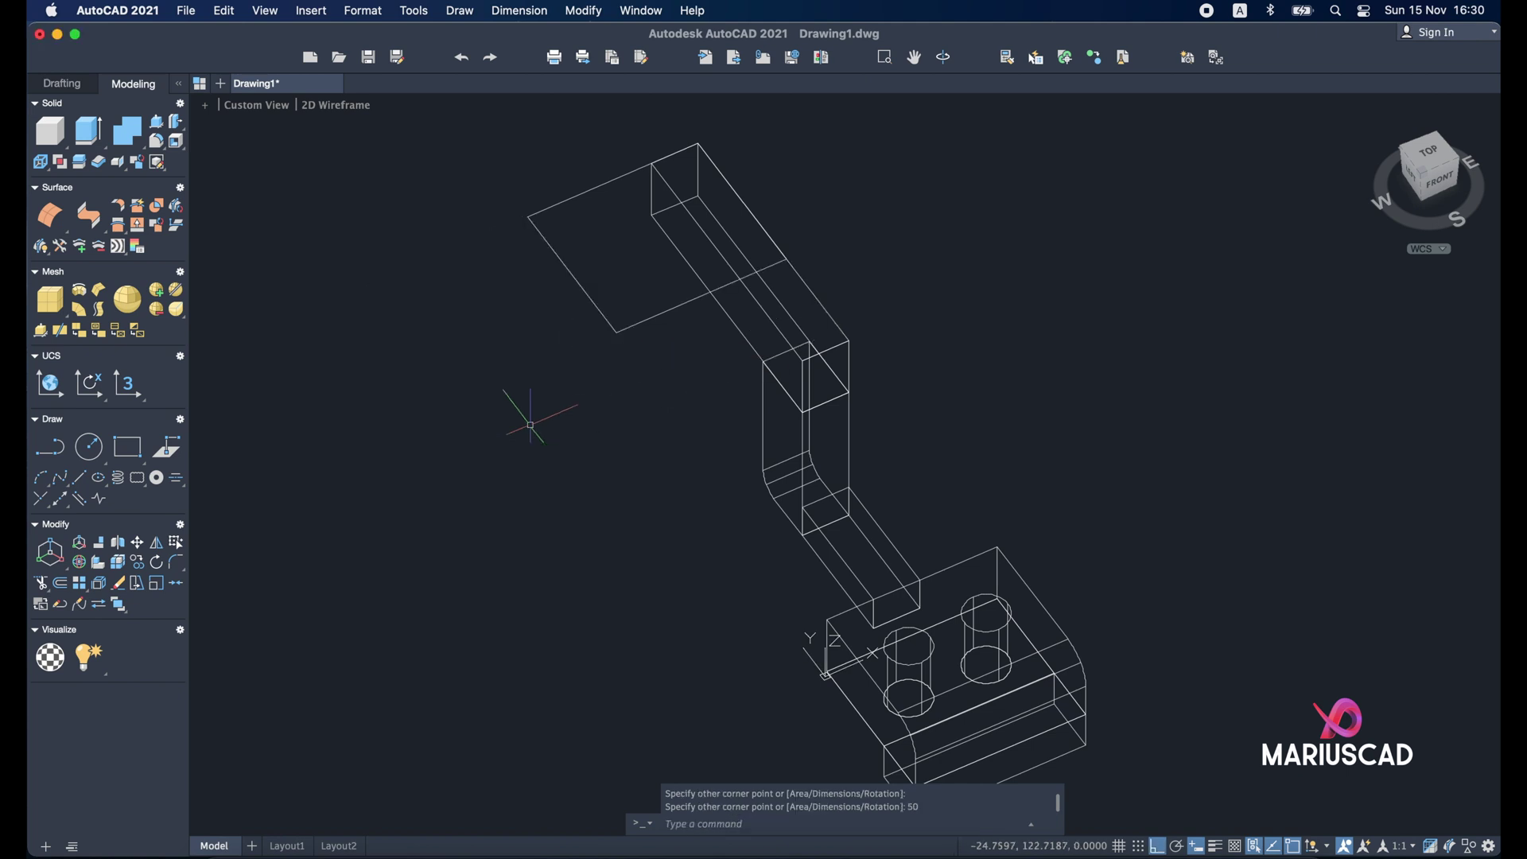
# Step: Move the 55 by 50 rectangle sideways along the arm's end edge so that it overhangs both sides of the arm
pyautogui.press('Escape')
pyautogui.click(757, 415)
pyautogui.press('Escape')
pyautogui.click(624, 355)
pyautogui.click(561, 279)
pyautogui.write('m')
pyautogui.press('Return')
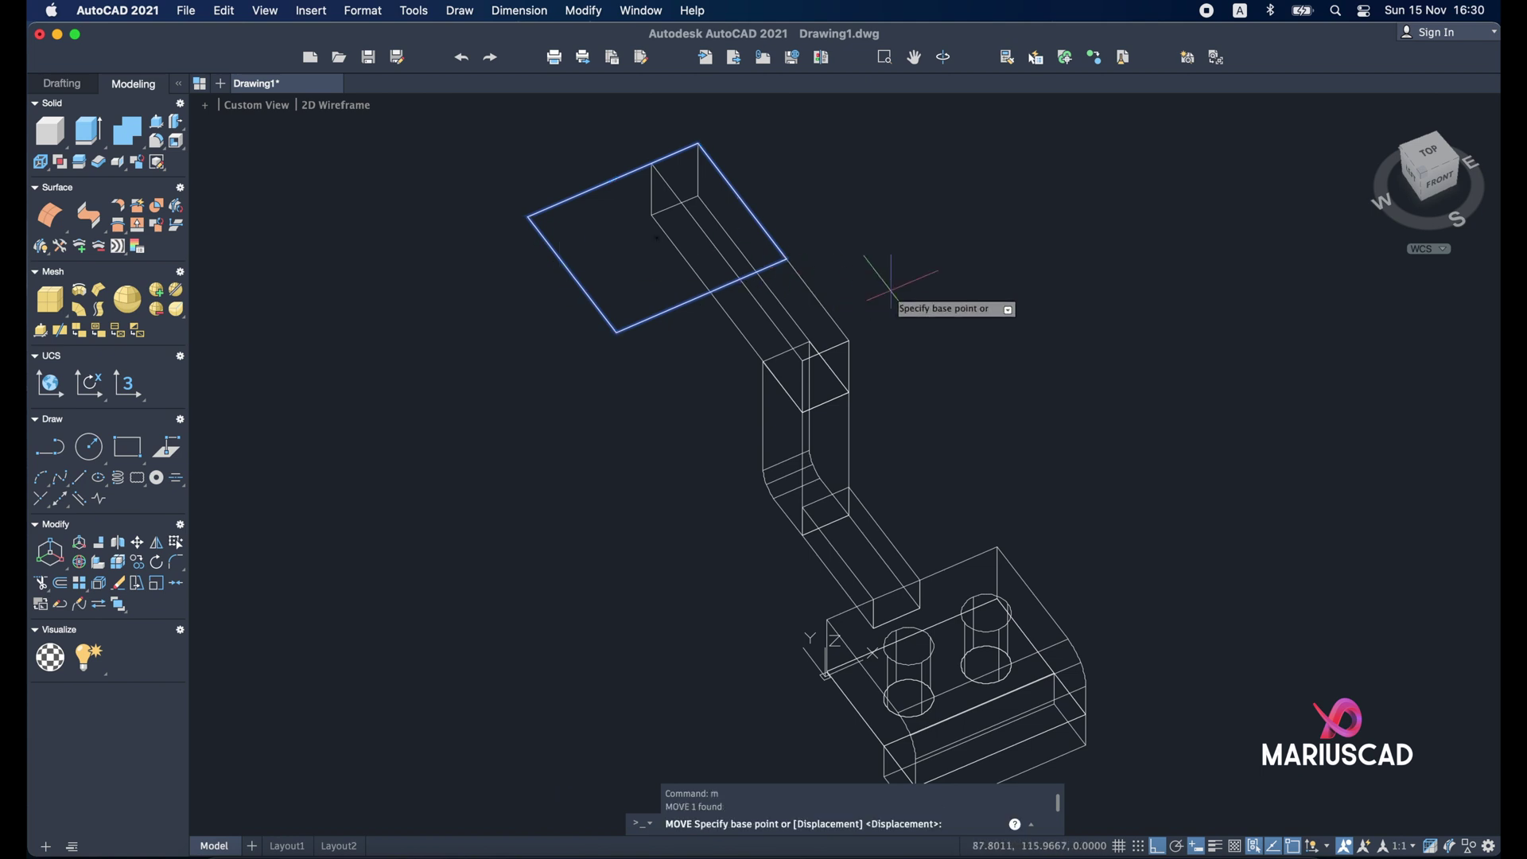
pyautogui.click(887, 290)
pyautogui.click(991, 266)
pyautogui.press('Escape')
pyautogui.keyDown('shift'); pyautogui.moveTo(835, 239); pyautogui.dragTo(933, 504, button='middle'); pyautogui.keyUp('shift')
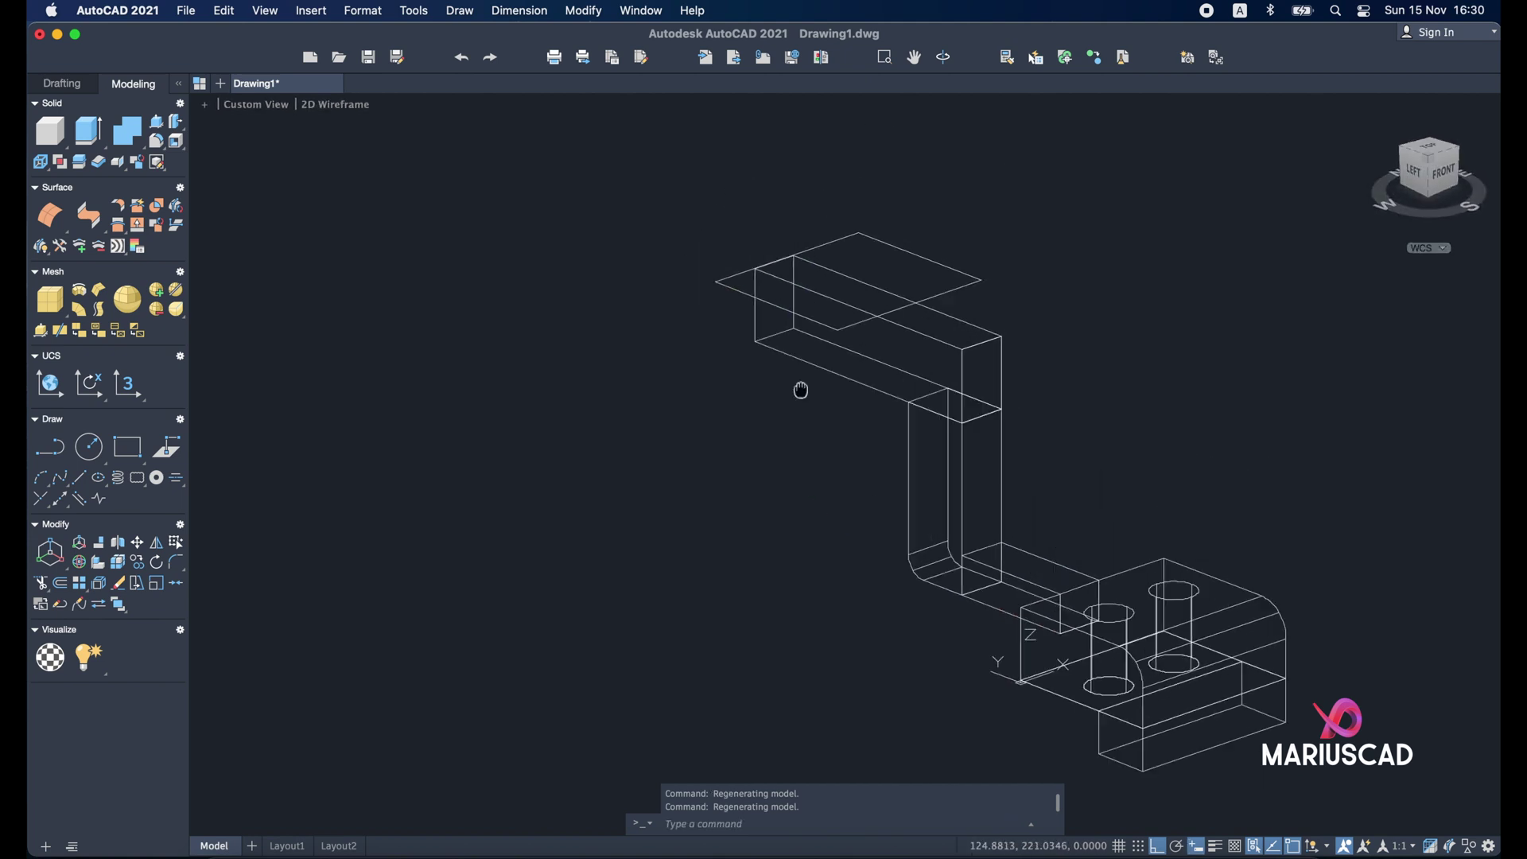
# Step: Presspull the 55 by 50 rectangle 25 units upward to form the block on the arm's end
pyautogui.click(158, 129)
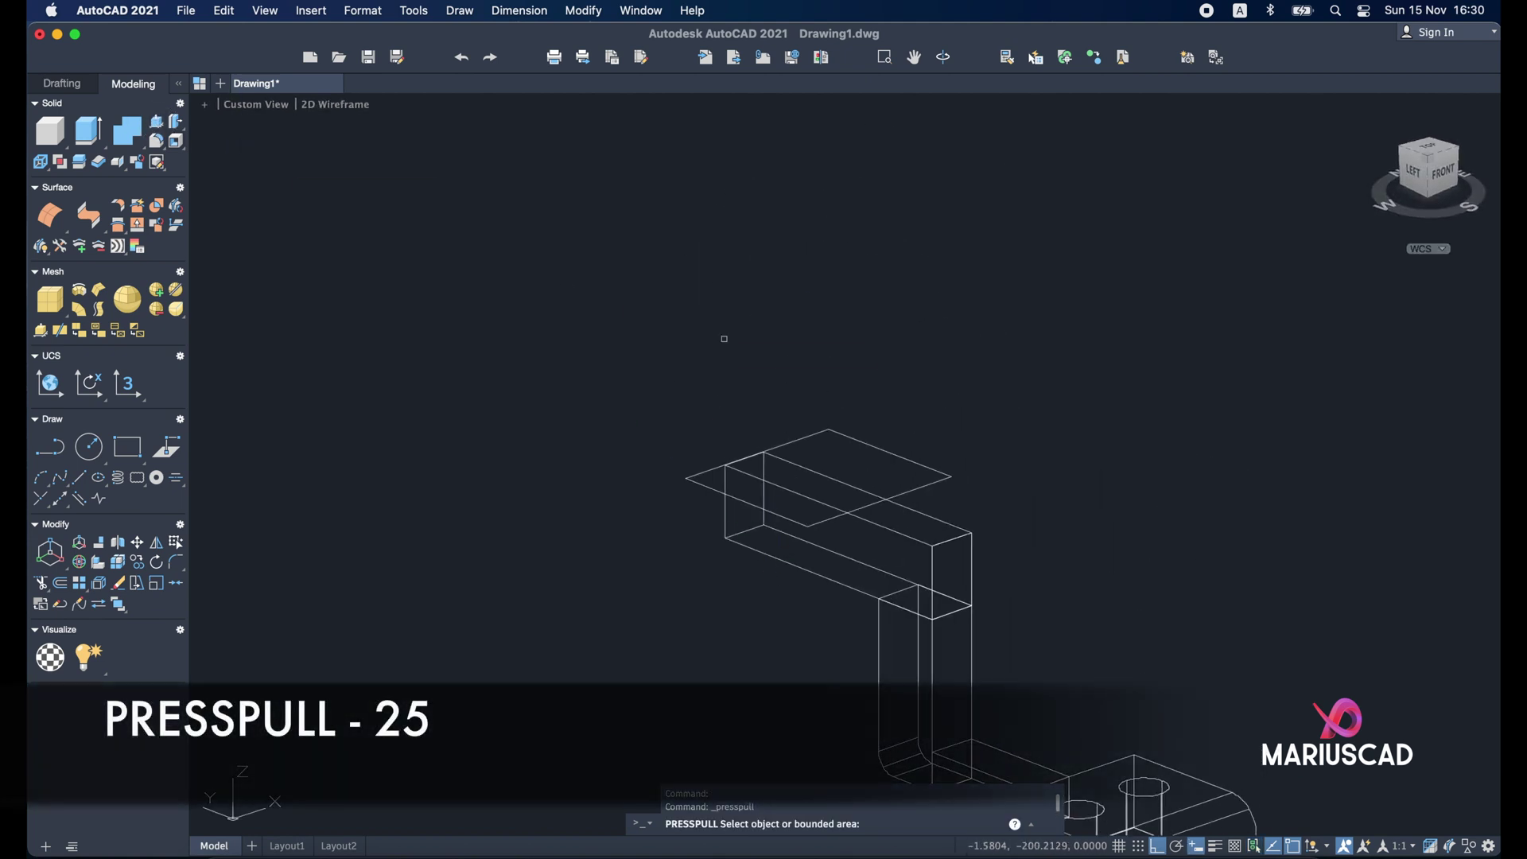
pyautogui.click(871, 446)
pyautogui.write('25')
pyautogui.press('Return')
pyautogui.keyDown('shift'); pyautogui.moveTo(992, 436); pyautogui.dragTo(1042, 430, button='middle'); pyautogui.keyUp('shift')
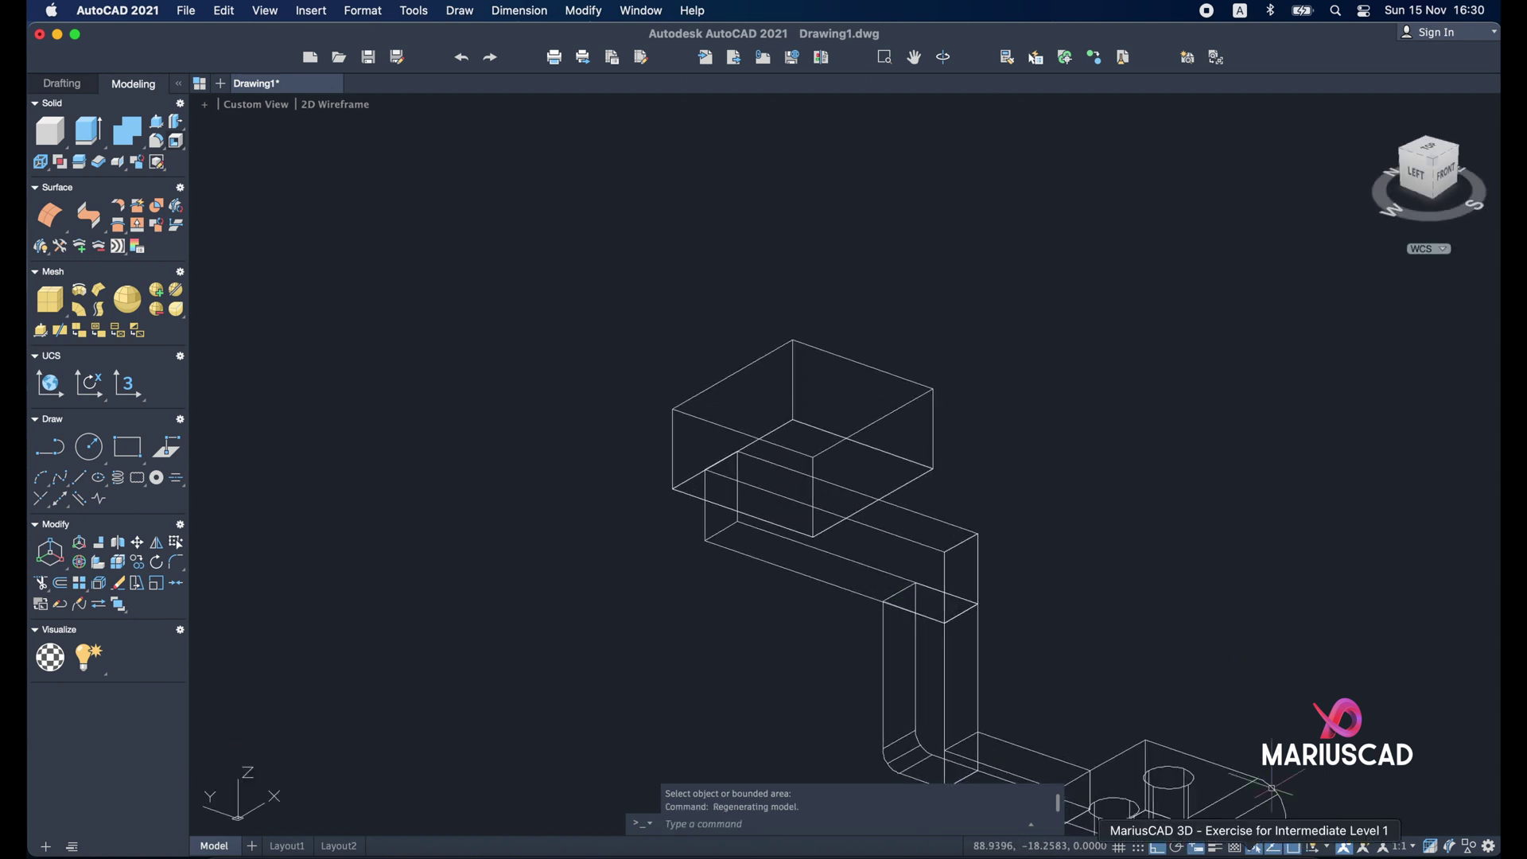
# Step: Check the exercise drawing, then move the block on the arm's end straight down 7 units
pyautogui.click(1300, 847)
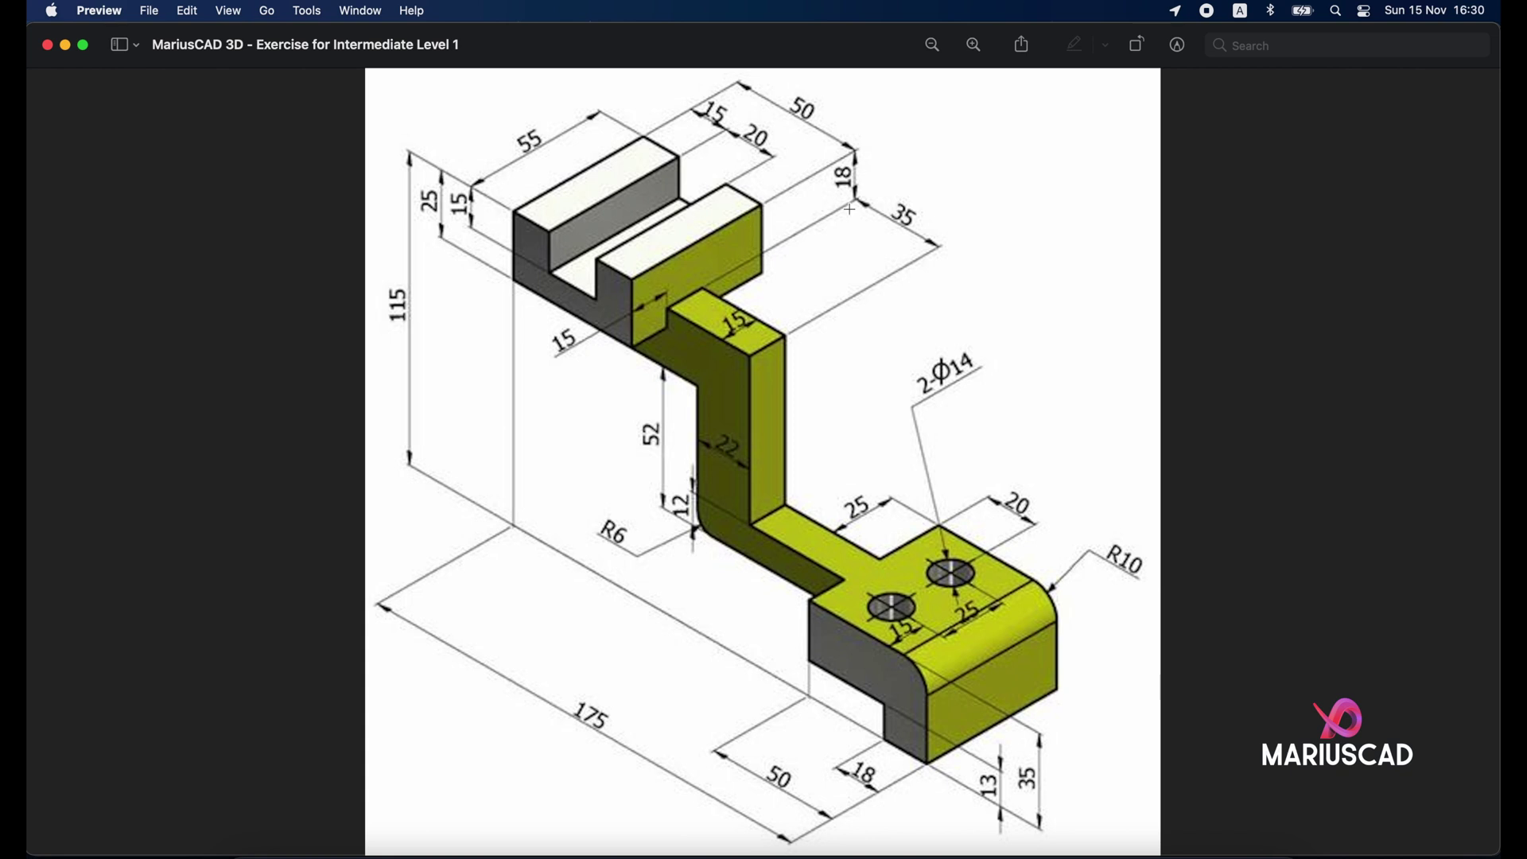
pyautogui.click(67, 48)
pyautogui.click(921, 430)
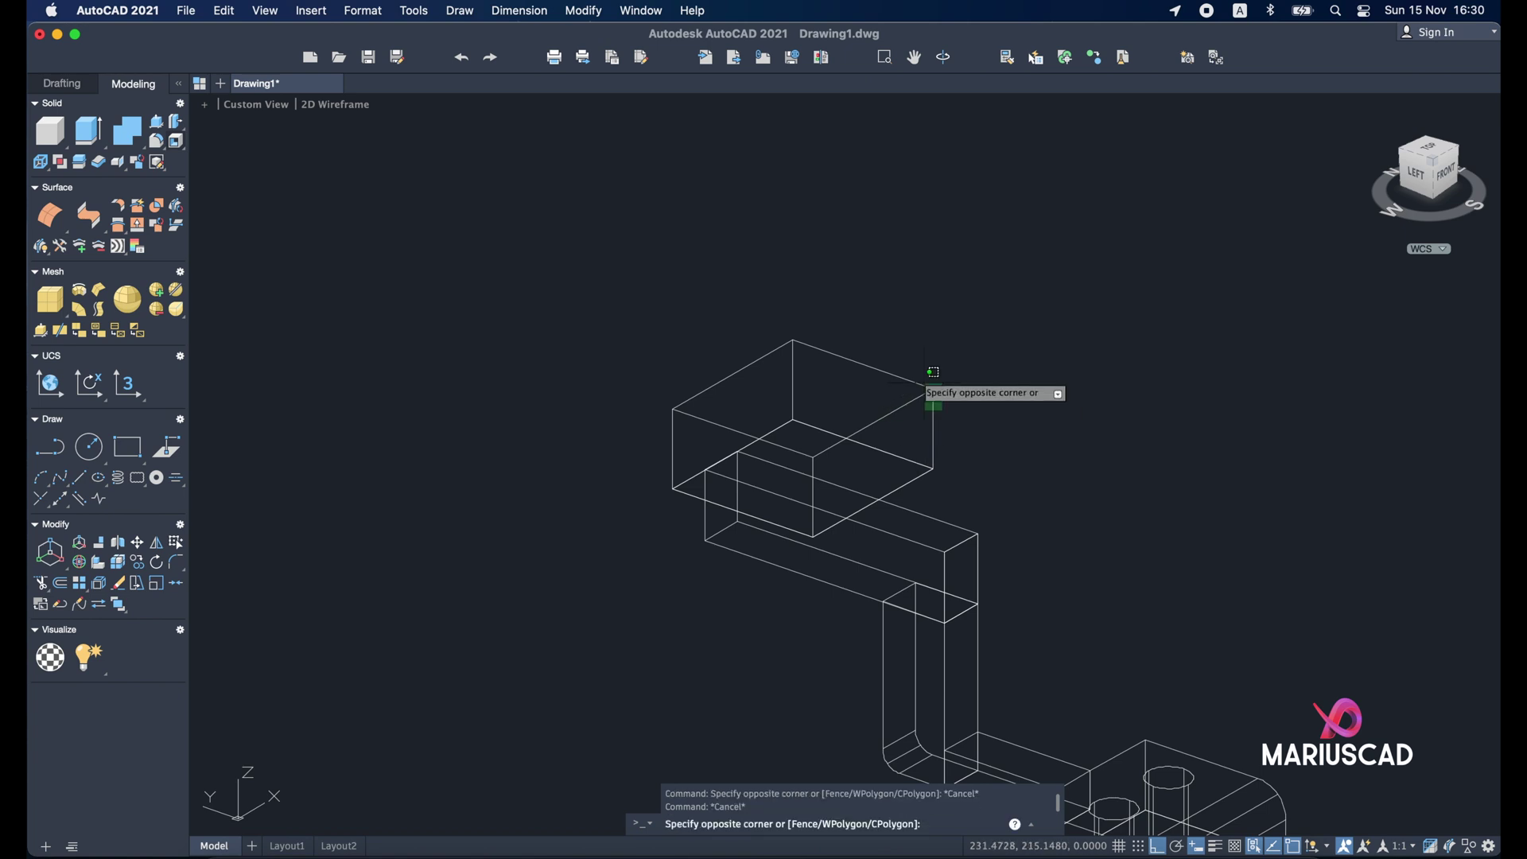
pyautogui.click(899, 357)
pyautogui.write('m')
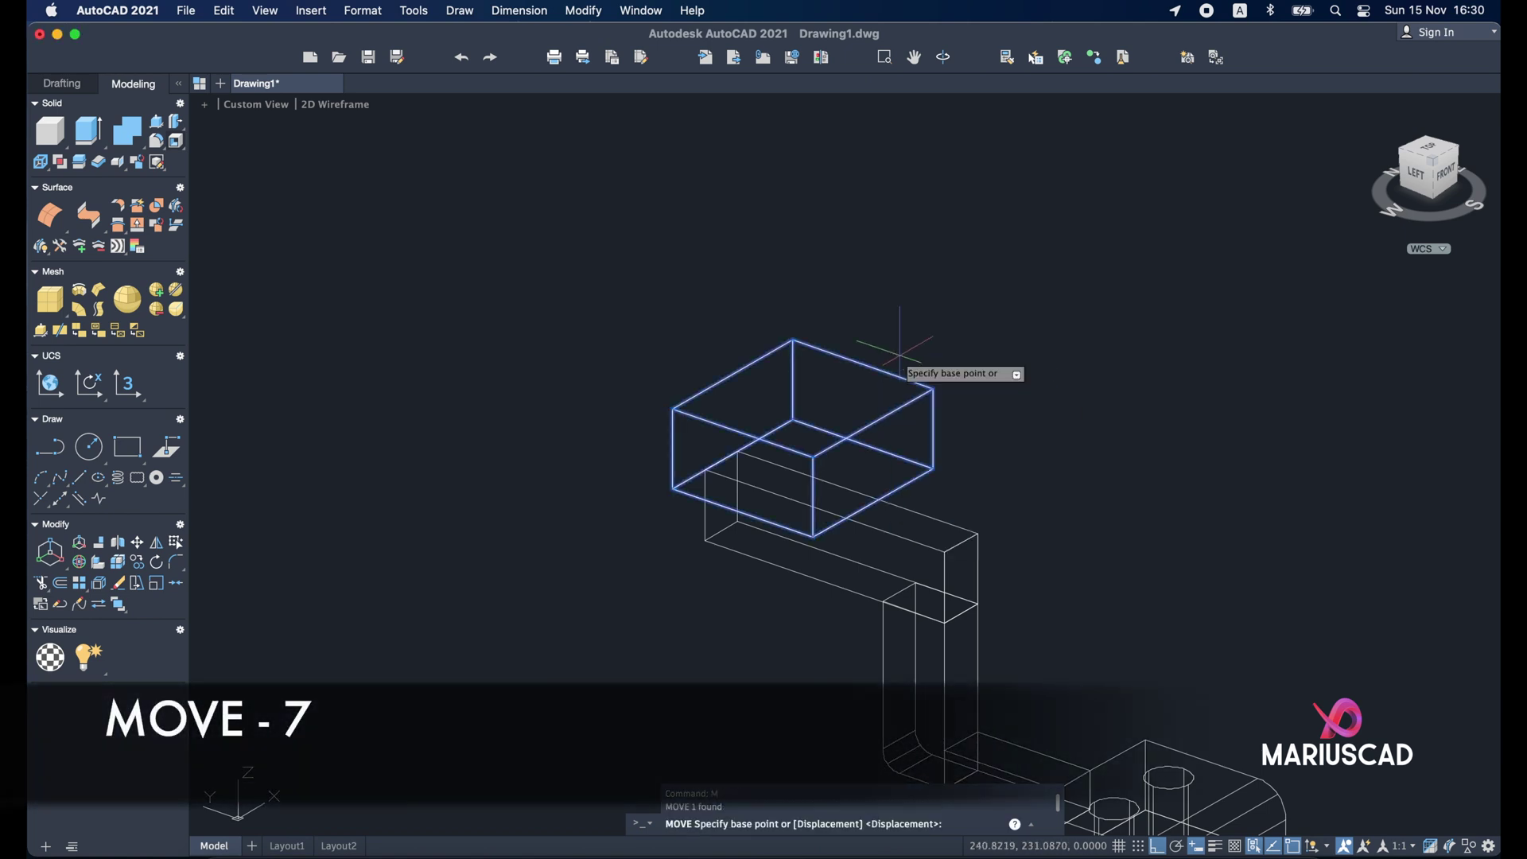
pyautogui.click(1043, 312)
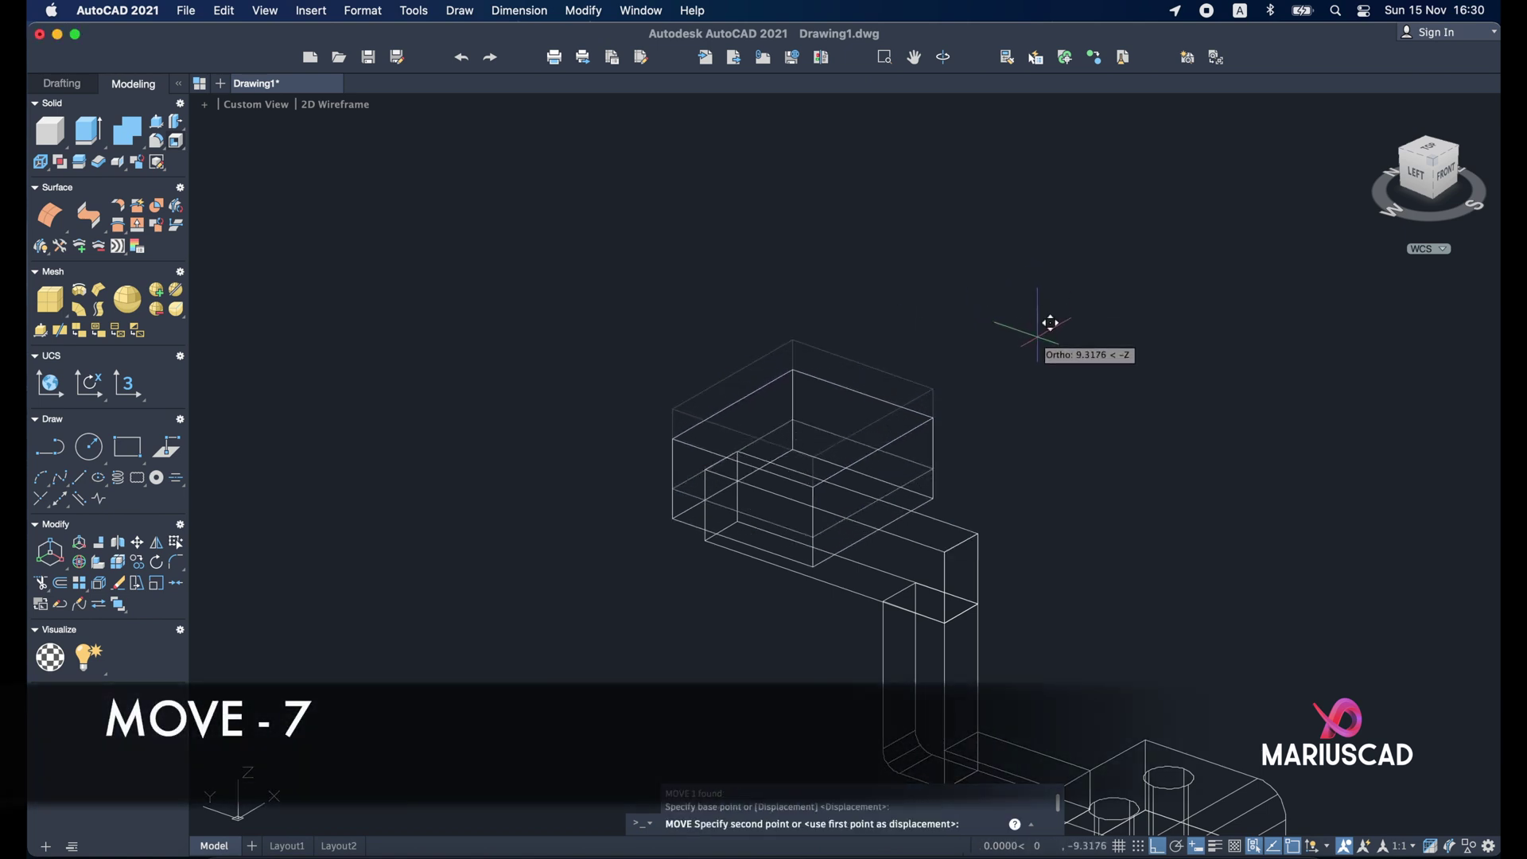
pyautogui.write('7')
pyautogui.press('Return')
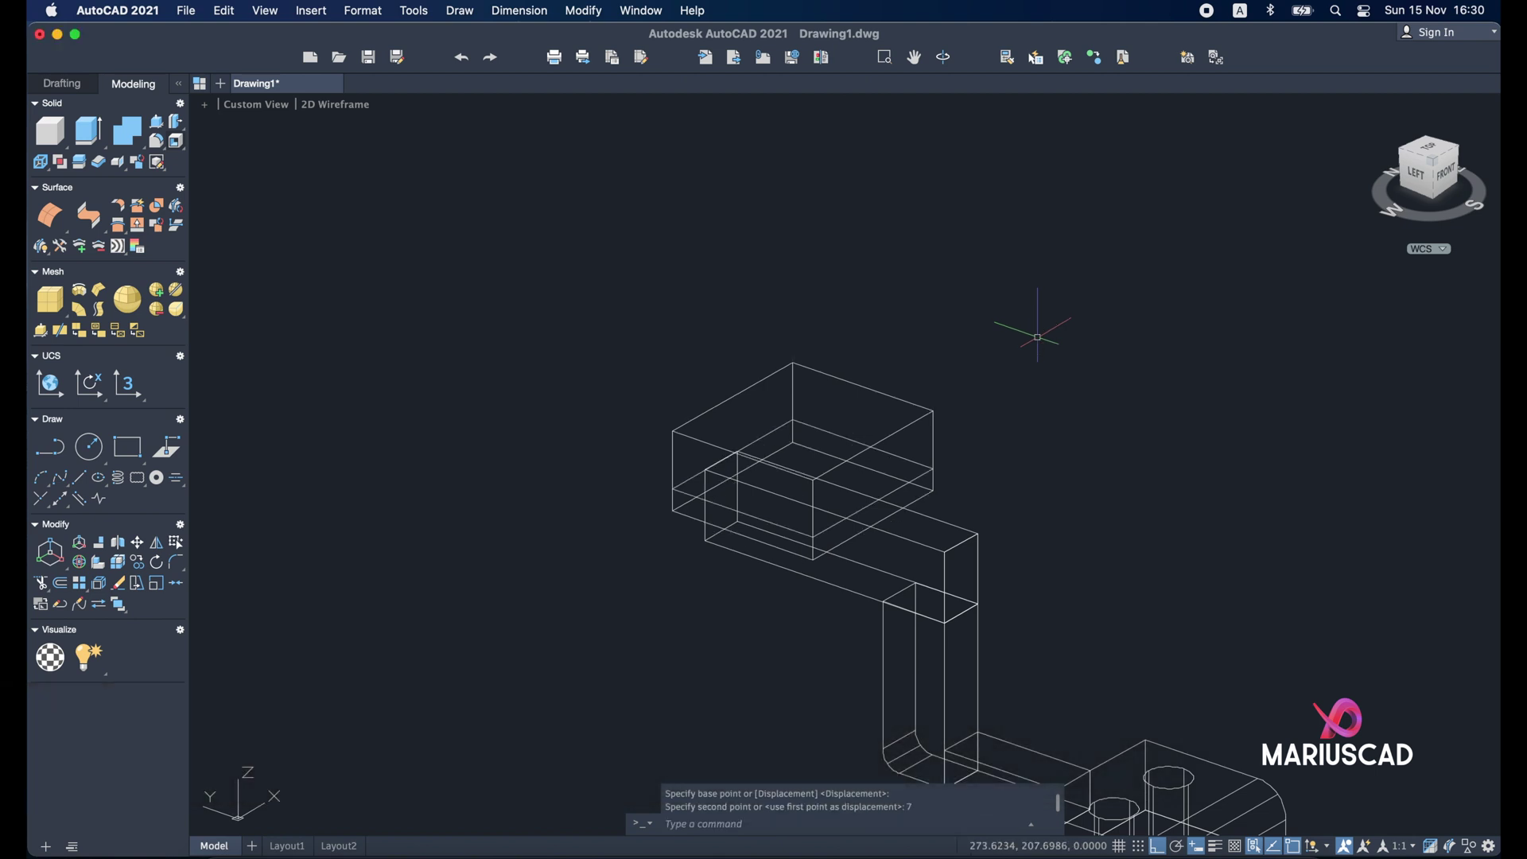
pyautogui.press('Escape')
# Step: Check the exercise drawing, then draw a rectangle 55 by 20 on the block's top face from the midpoint of its rear edge
pyautogui.keyDown('shift'); pyautogui.moveTo(831, 390); pyautogui.dragTo(899, 469, button='middle'); pyautogui.keyUp('shift')
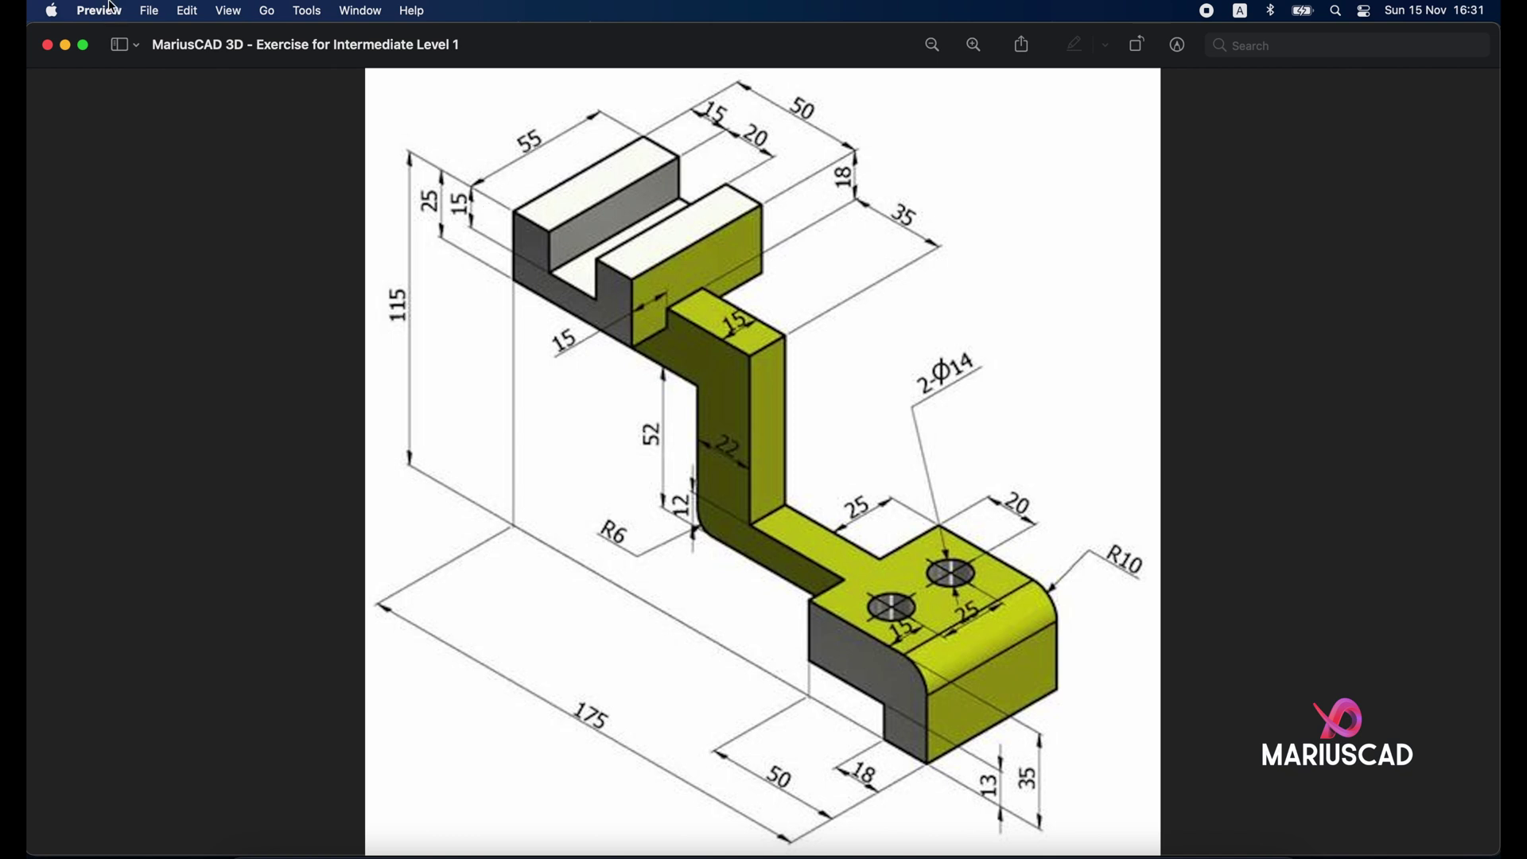
pyautogui.click(67, 46)
pyautogui.click(913, 430)
pyautogui.press('Escape')
pyautogui.press('Escape')
pyautogui.write('rect')
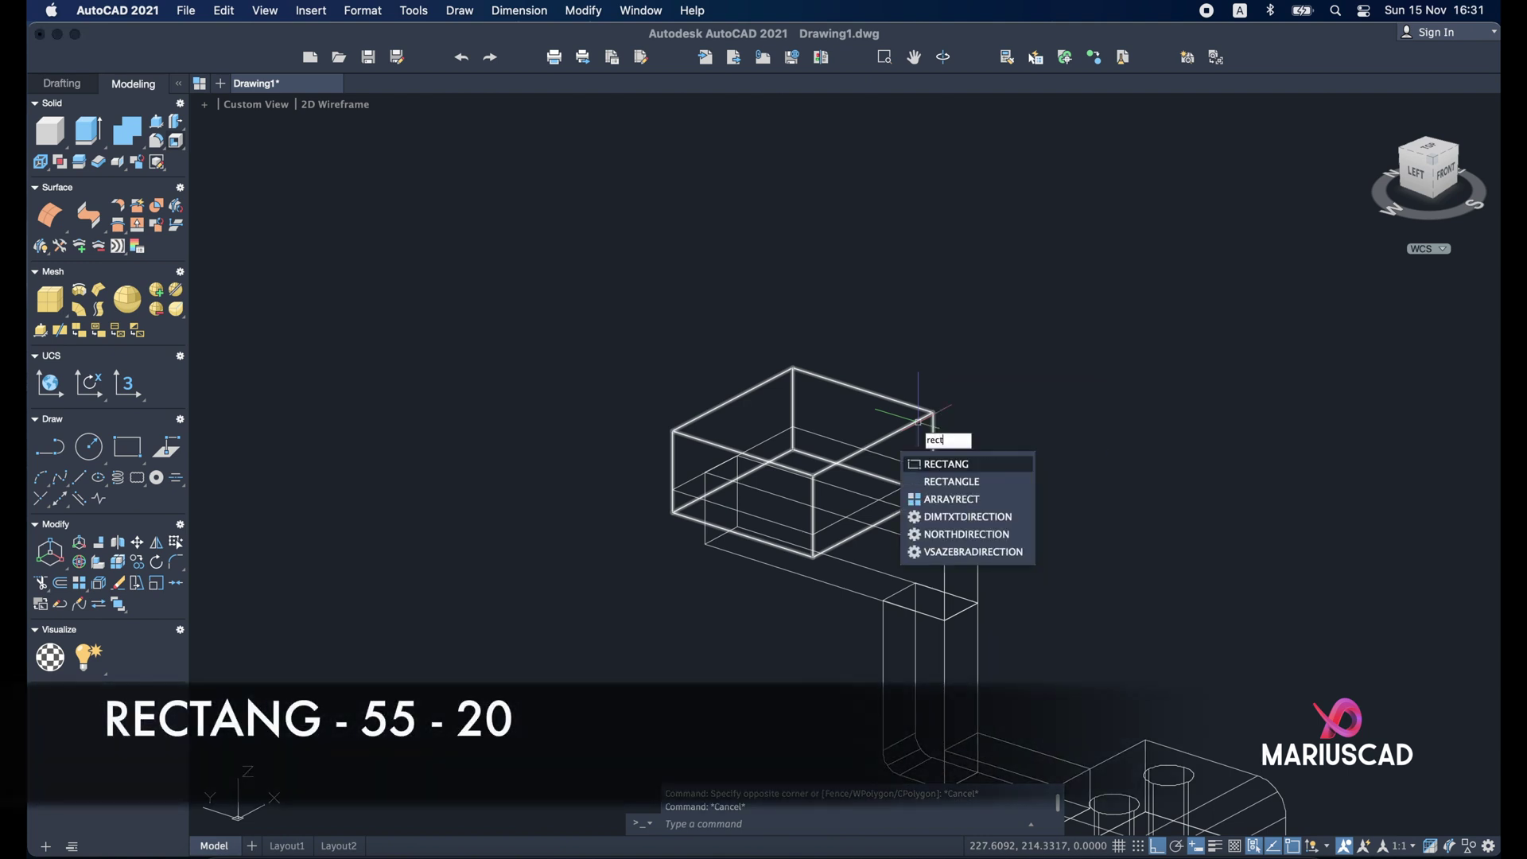
pyautogui.press('Return')
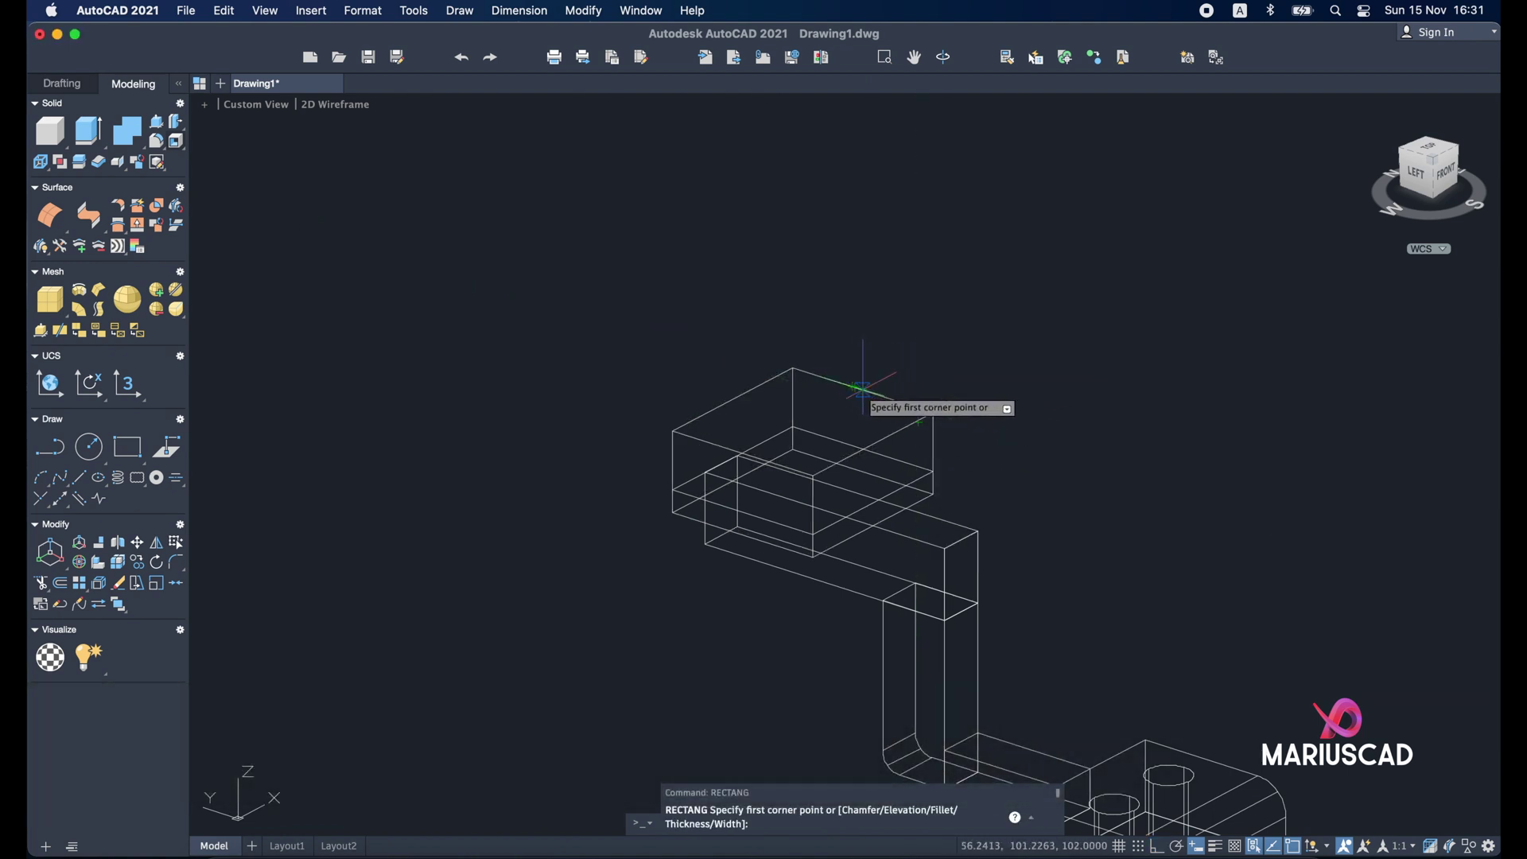
pyautogui.scroll(4, 863, 390)
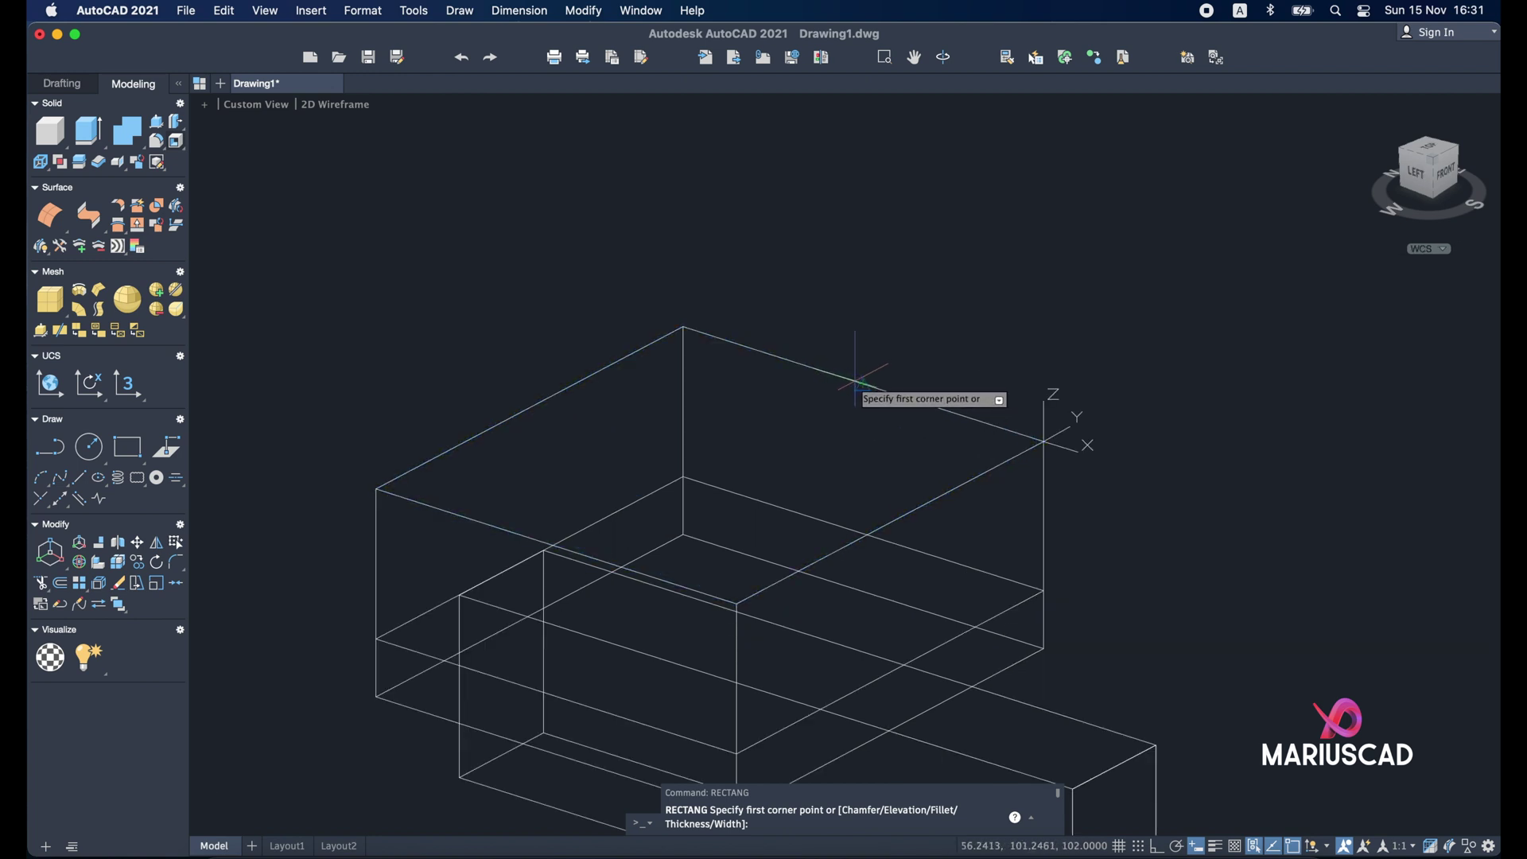
pyautogui.moveTo(871, 396)
pyautogui.keyDown('shift'); pyautogui.mouseDown(button='middle')
pyautogui.moveTo(896, 416)
pyautogui.moveTo(842, 360)
pyautogui.mouseUp(button='middle'); pyautogui.keyUp('shift')
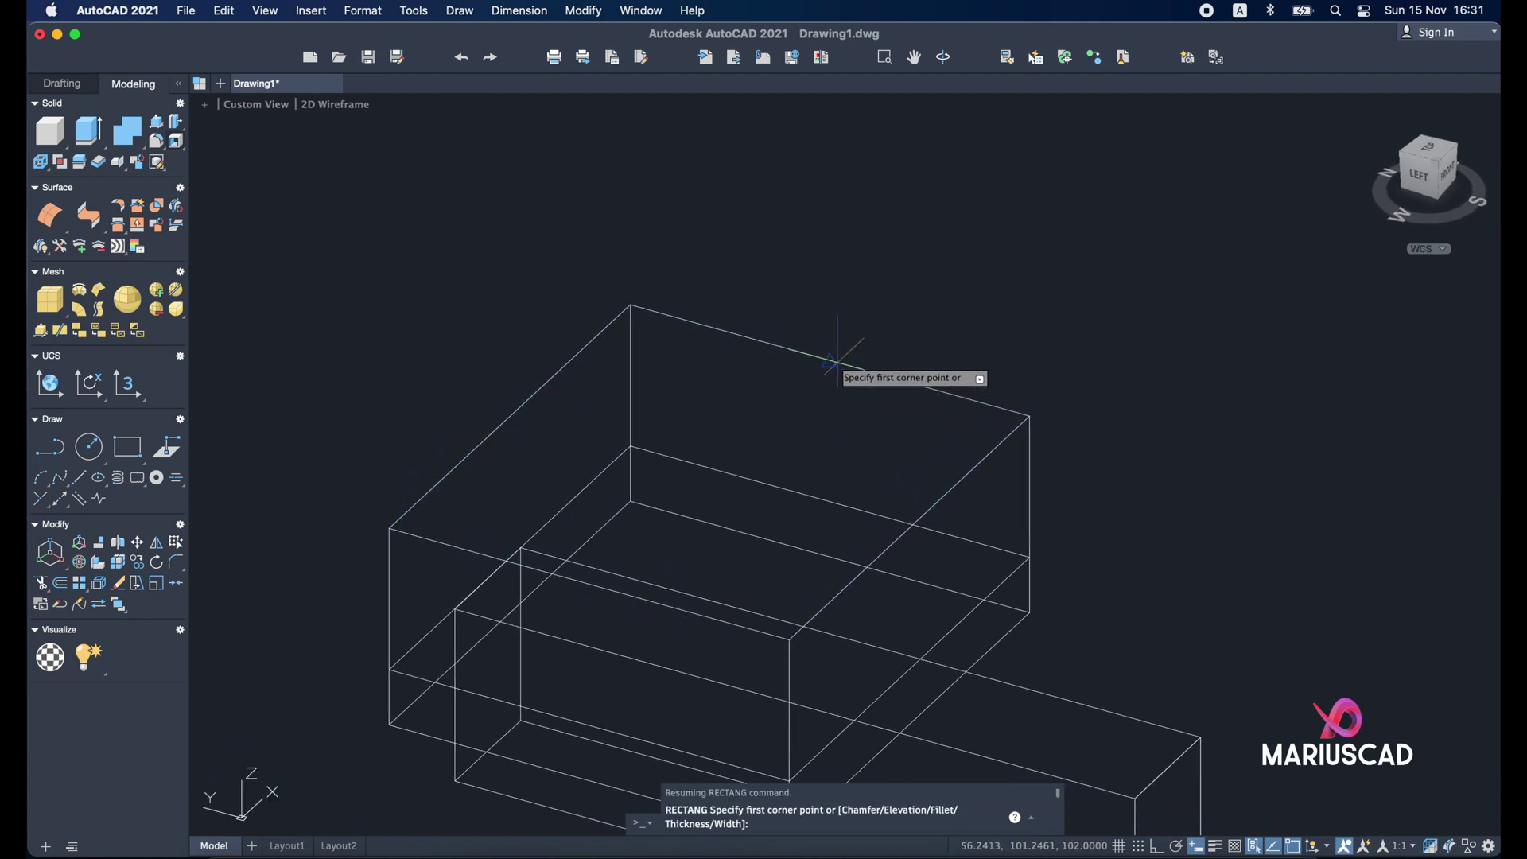
pyautogui.click(829, 361)
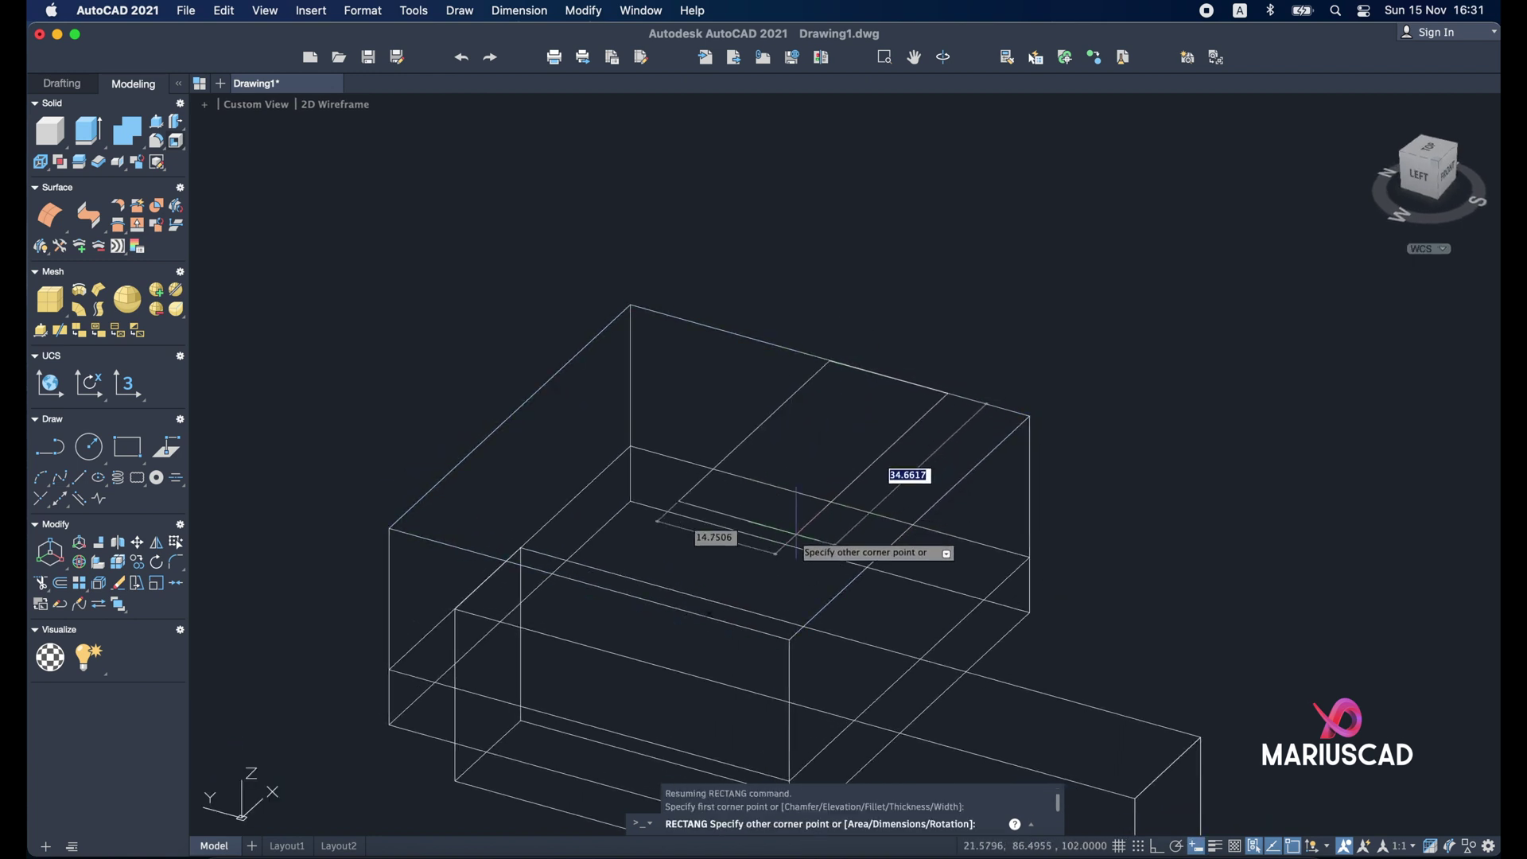
pyautogui.write('55')
pyautogui.press('Tab')
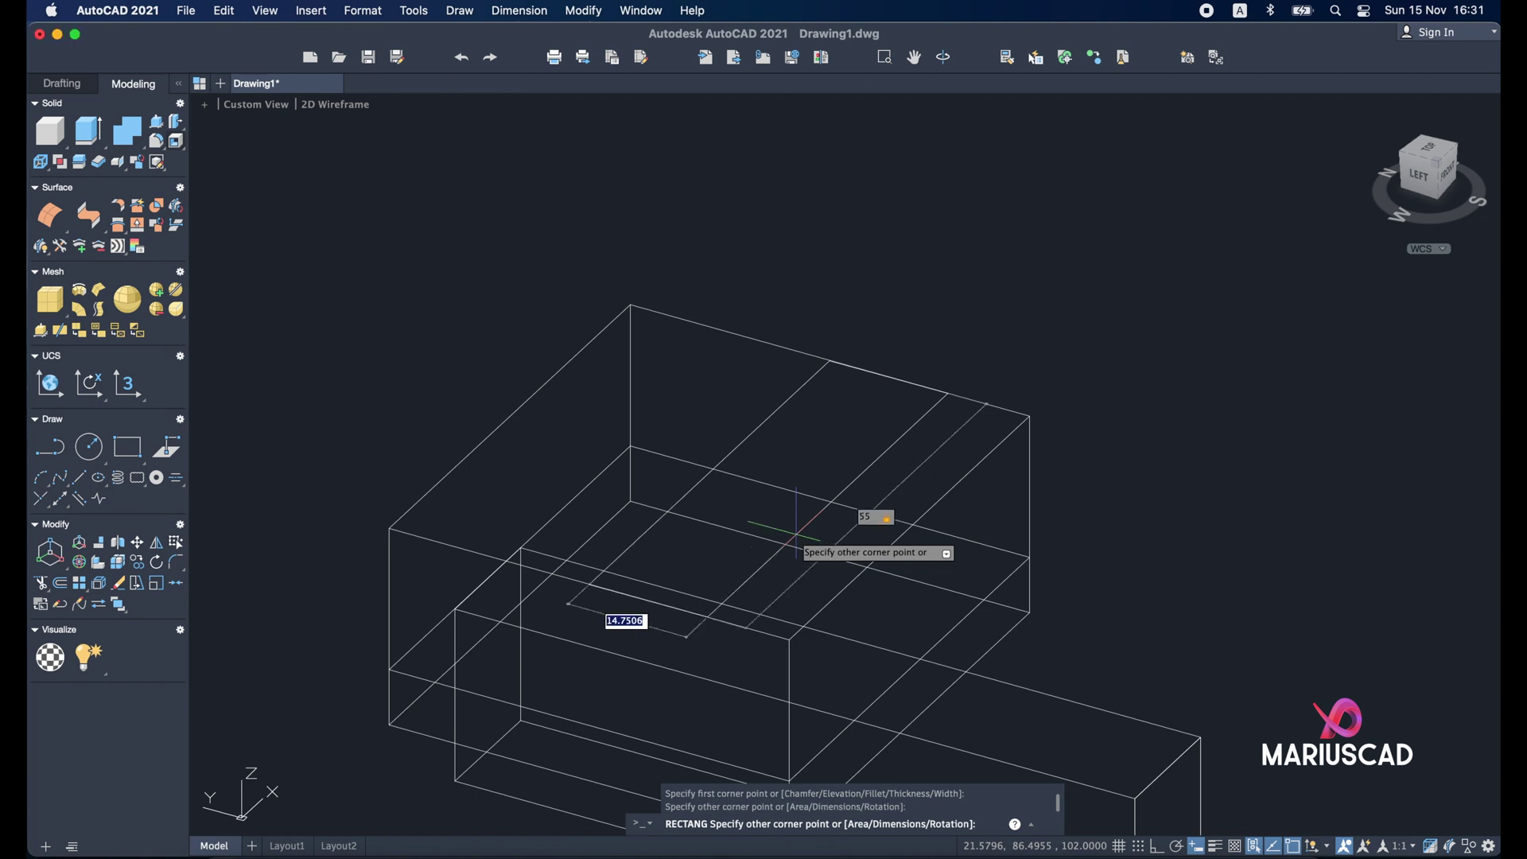
pyautogui.write('20')
pyautogui.press('Return')
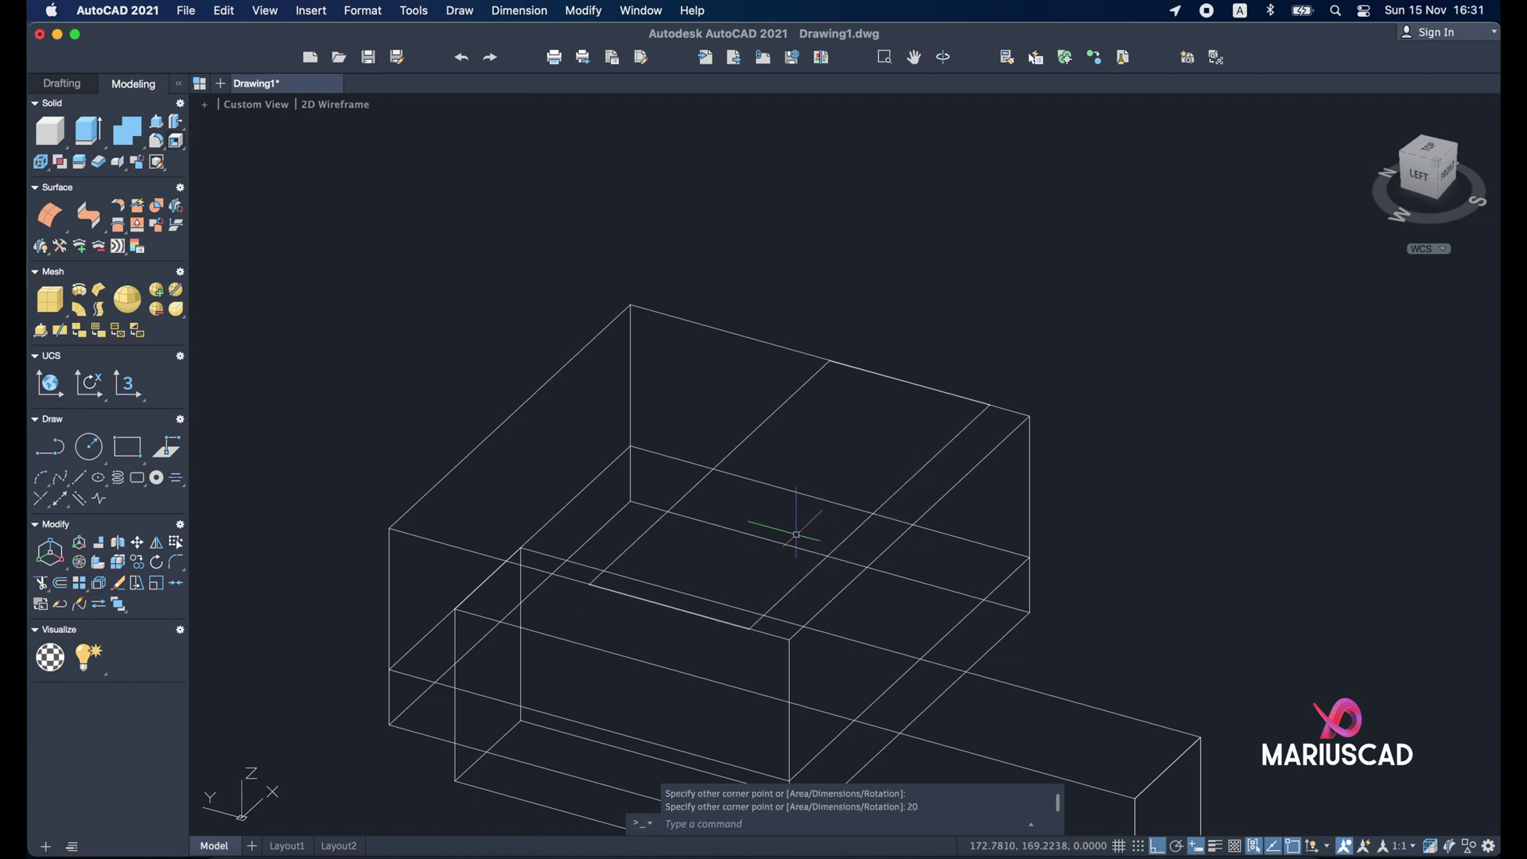
# Step: Move the 55 by 20 rectangle from its short edge's midpoint to the midpoint of the block's top edge, centring it
pyautogui.press('Escape')
pyautogui.click(804, 433)
pyautogui.click(744, 385)
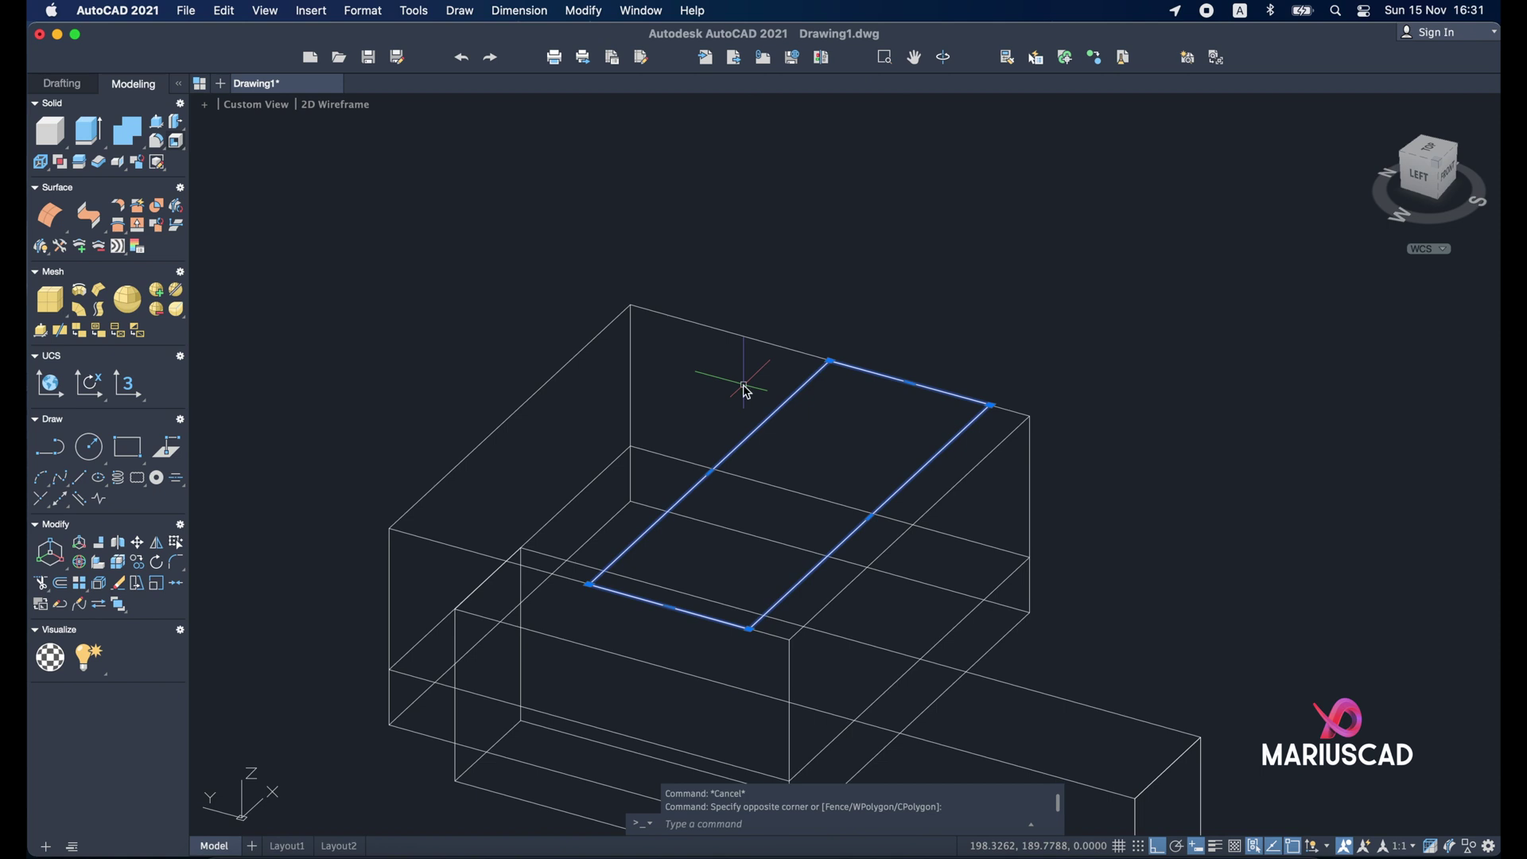
pyautogui.write('m')
pyautogui.press('Return')
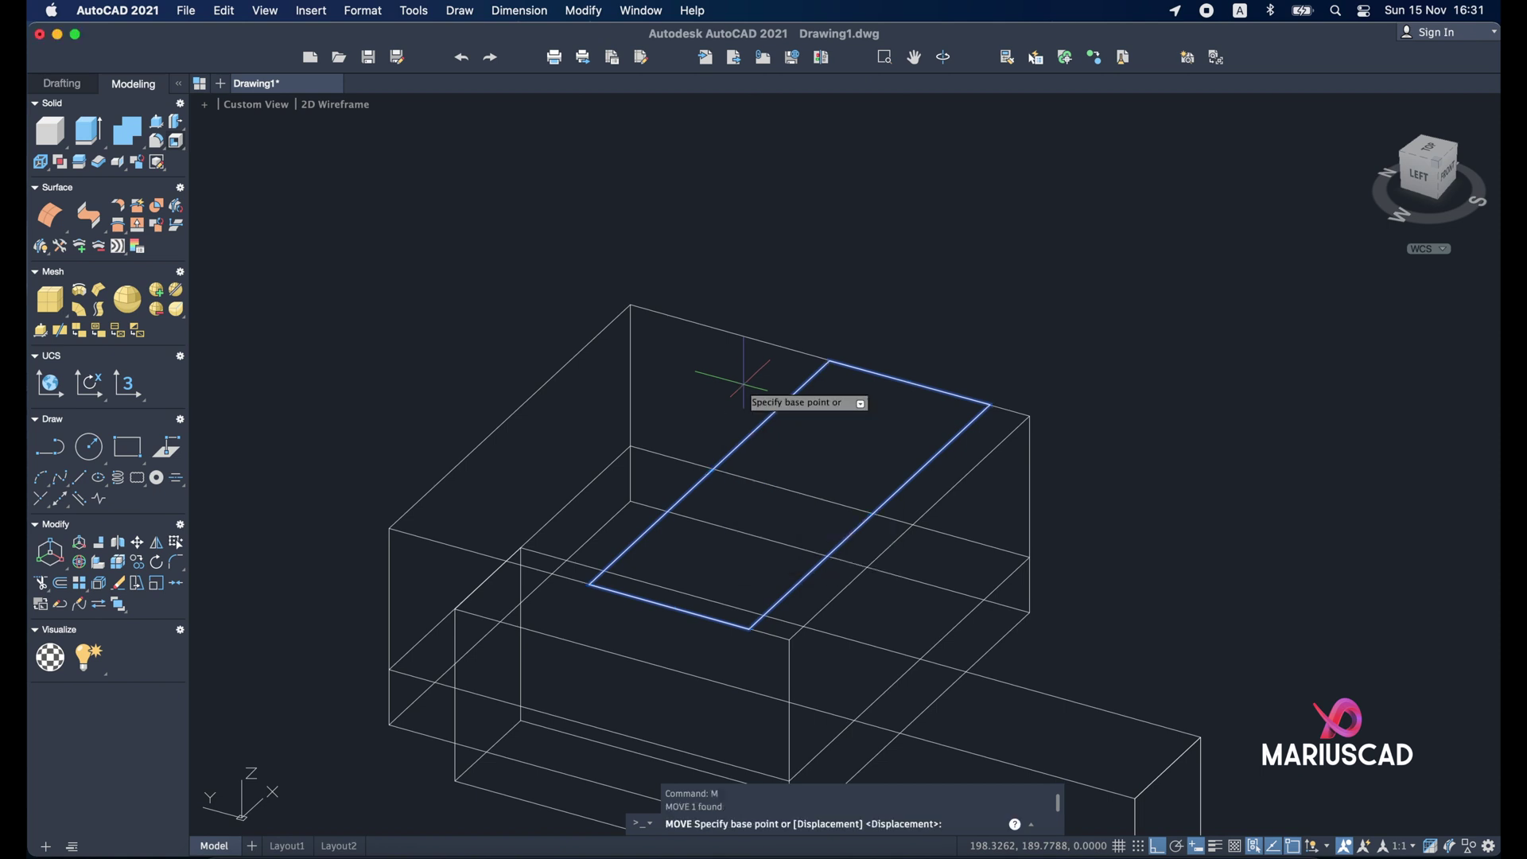
pyautogui.click(910, 384)
pyautogui.click(831, 361)
pyautogui.press('Escape')
# Step: Presspull the 55 by 20 rectangle 15 units down to cut the slot through the block, and delete its outline
pyautogui.click(156, 125)
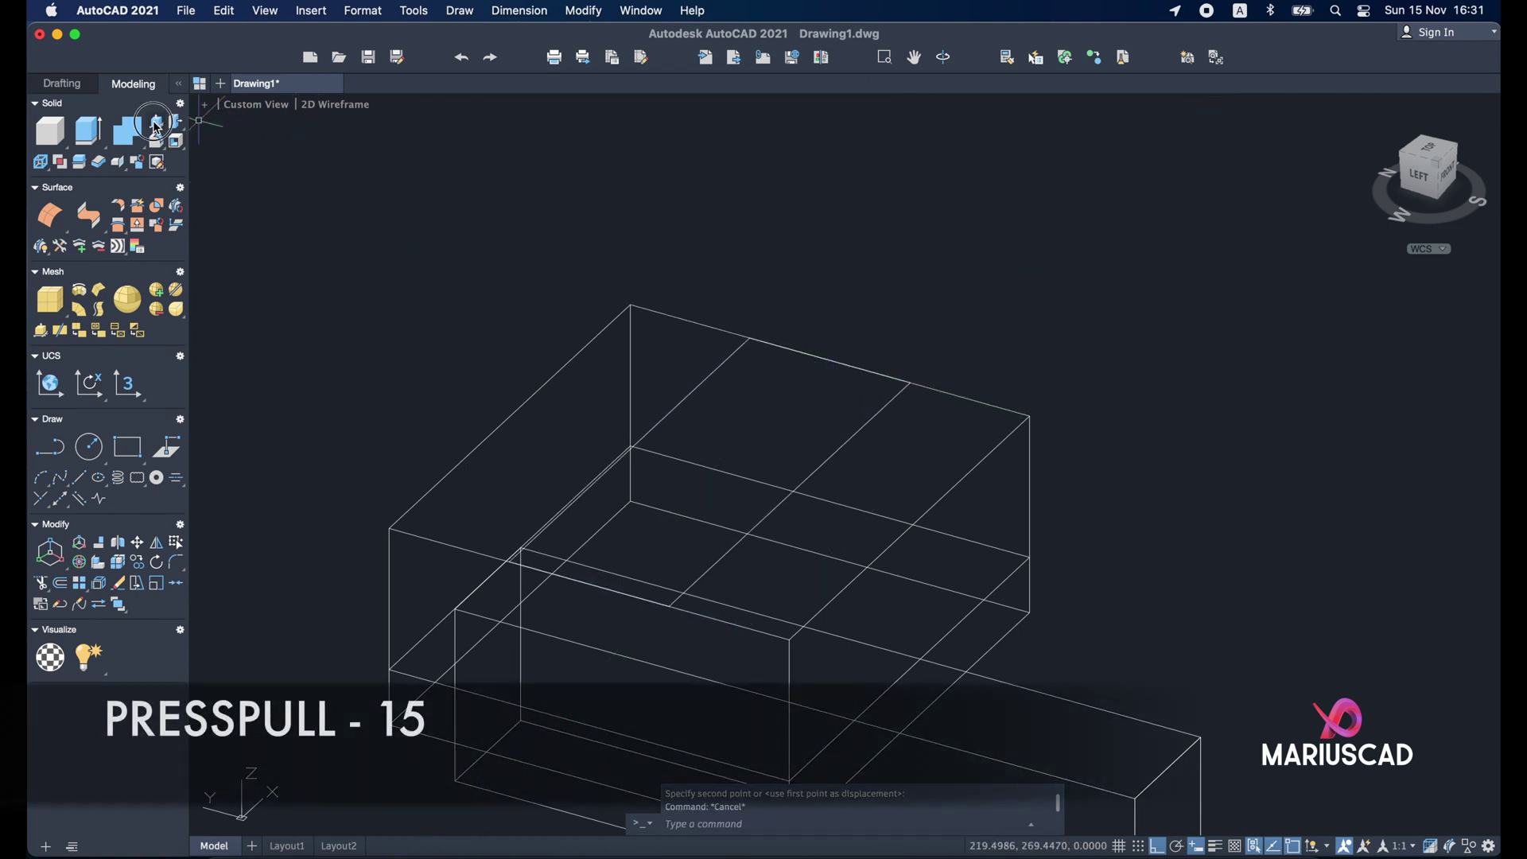
pyautogui.click(737, 384)
pyautogui.write('15')
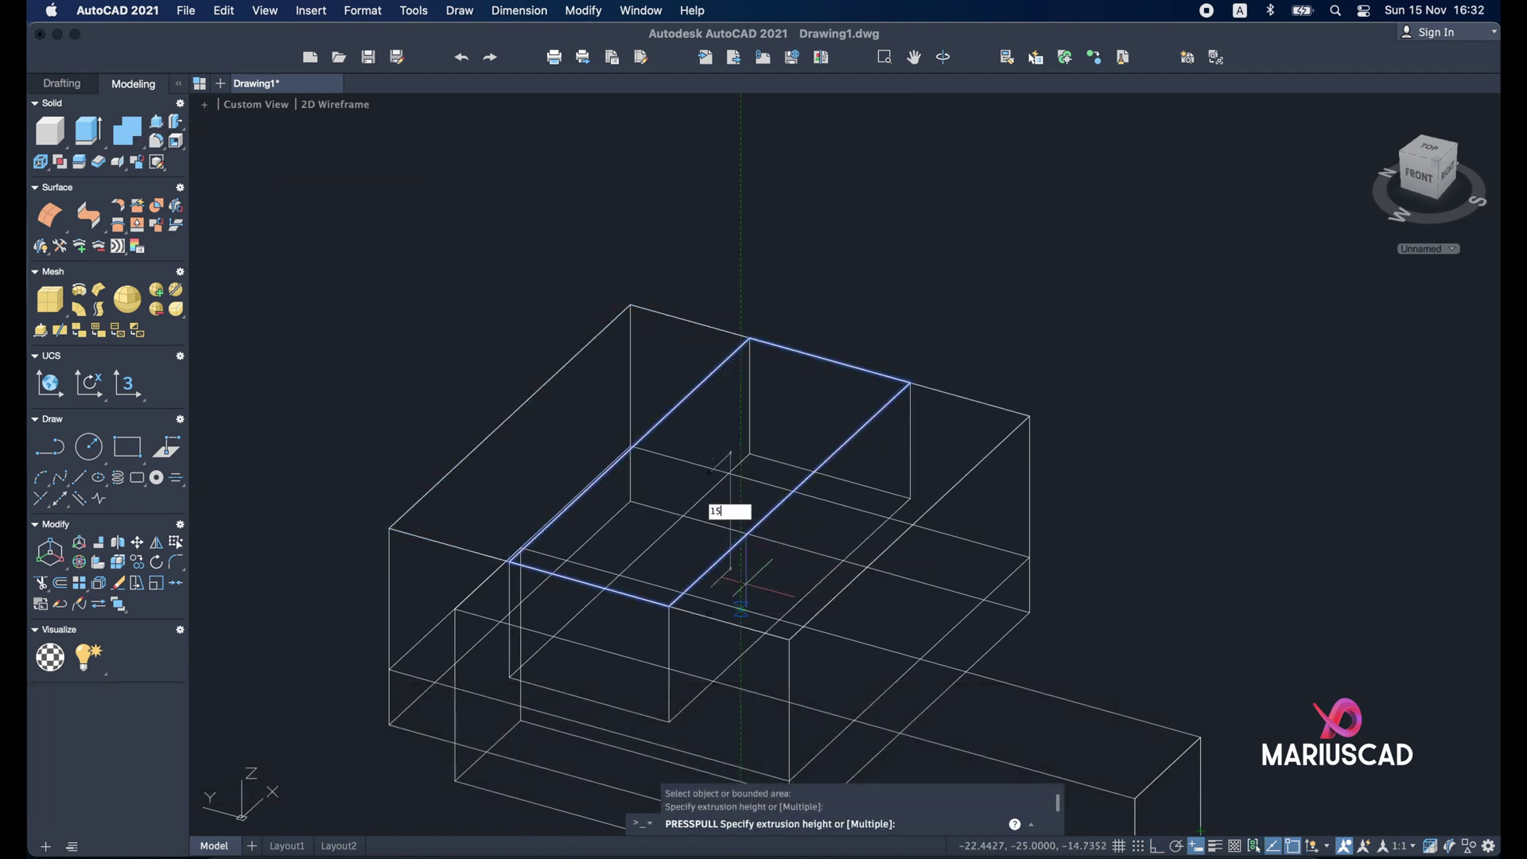
pyautogui.press('Return')
pyautogui.press('Return')
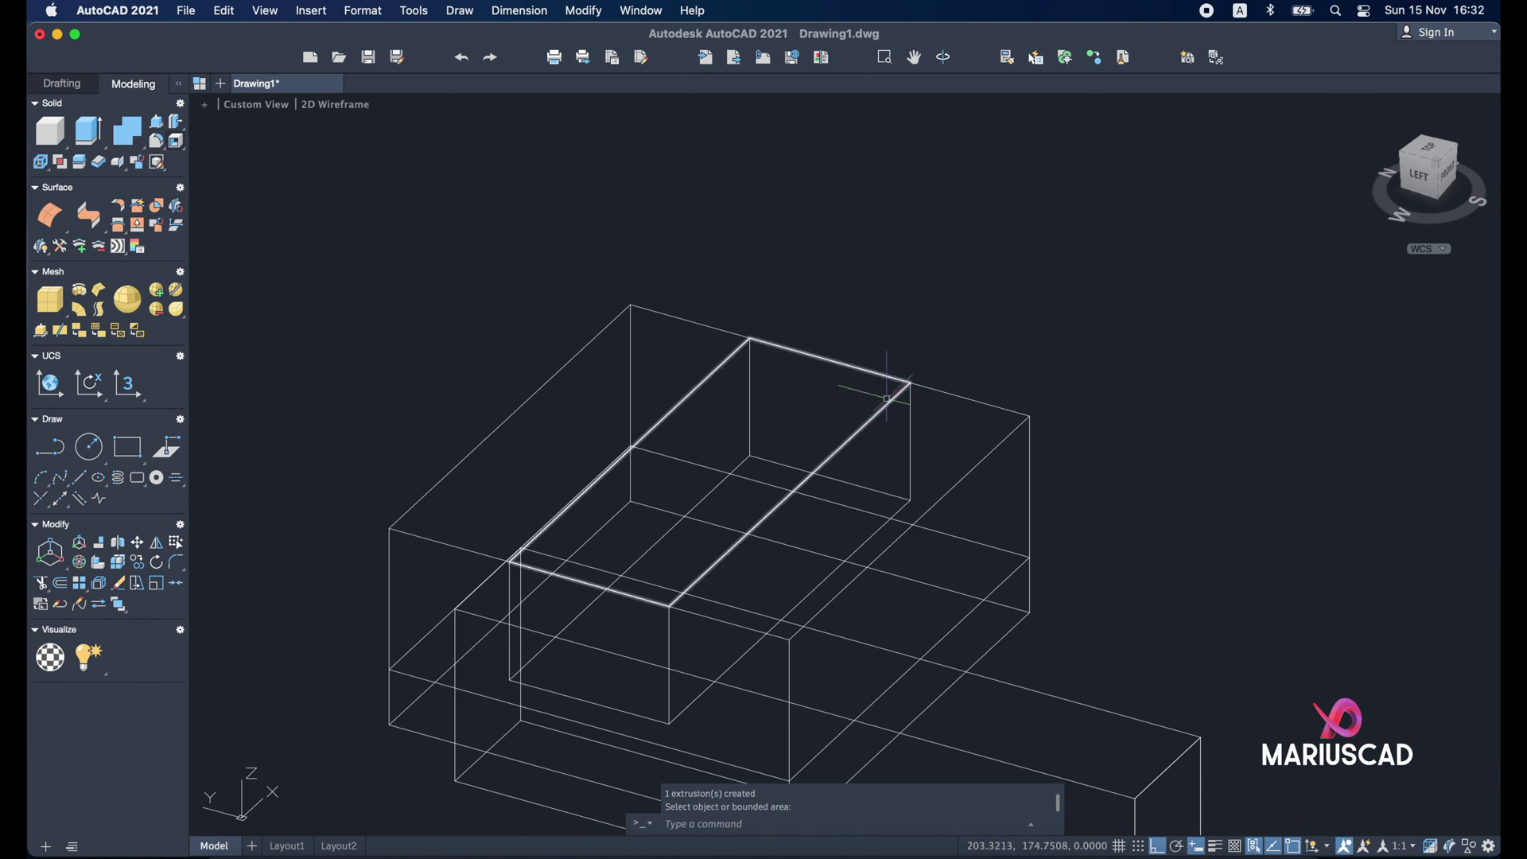
pyautogui.click(882, 378)
pyautogui.press('Delete')
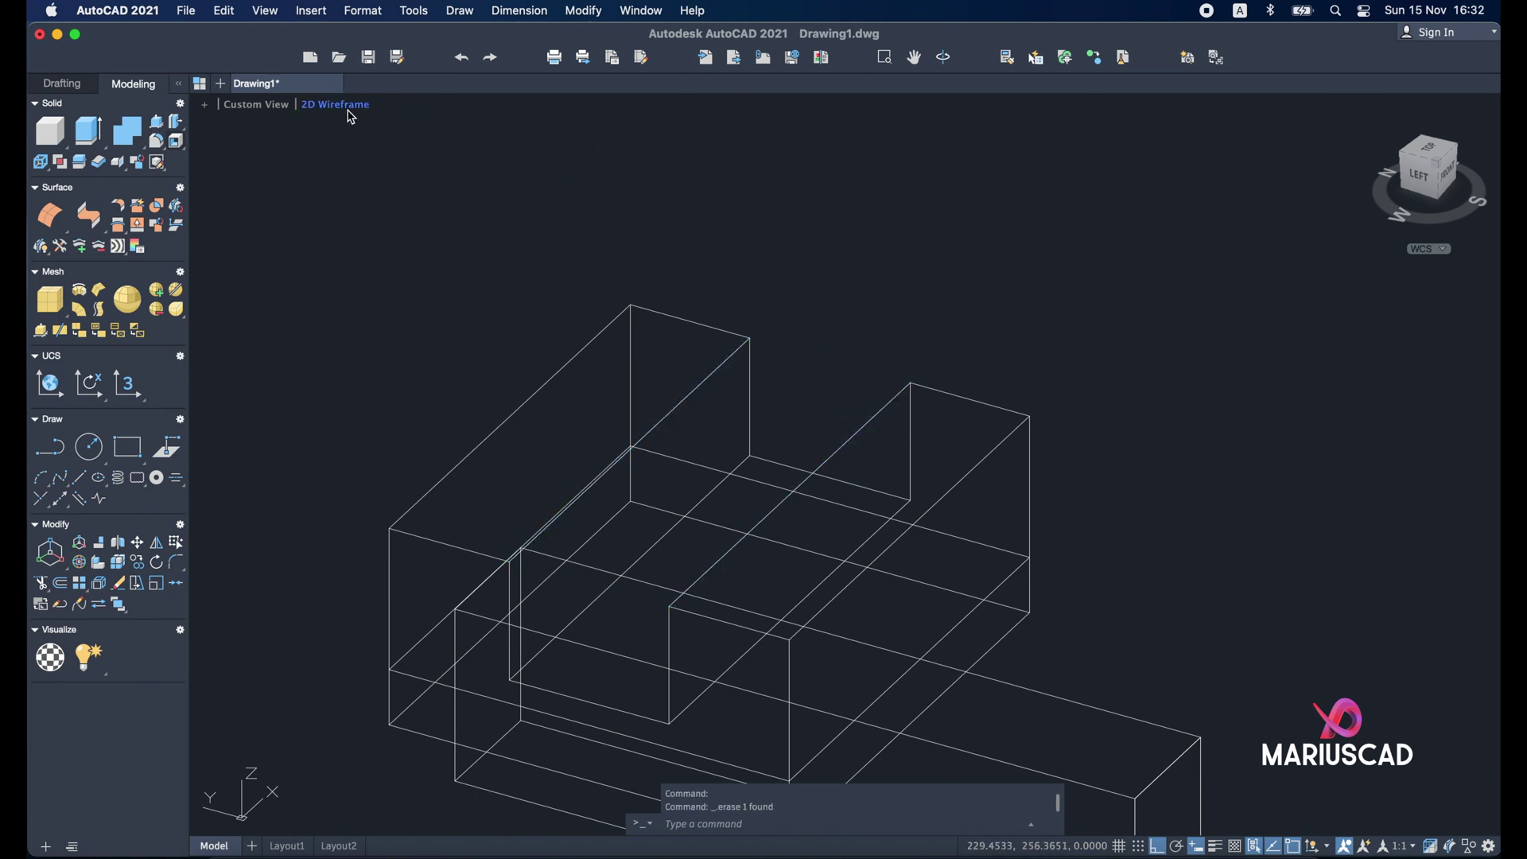
# Step: Set the visual style to Shaded with edges and show the whole bracket
pyautogui.click(351, 112)
pyautogui.click(390, 250)
pyautogui.scroll(-3, 955, 557)
pyautogui.moveTo(1105, 668)
pyautogui.keyDown('shift'); pyautogui.mouseDown(button='middle')
pyautogui.moveTo(1037, 580)
pyautogui.moveTo(1074, 439)
pyautogui.moveTo(1046, 509)
pyautogui.moveTo(1081, 583)
pyautogui.moveTo(1043, 538)
pyautogui.moveTo(1057, 463)
pyautogui.moveTo(1181, 427)
pyautogui.mouseUp(button='middle'); pyautogui.keyUp('shift')
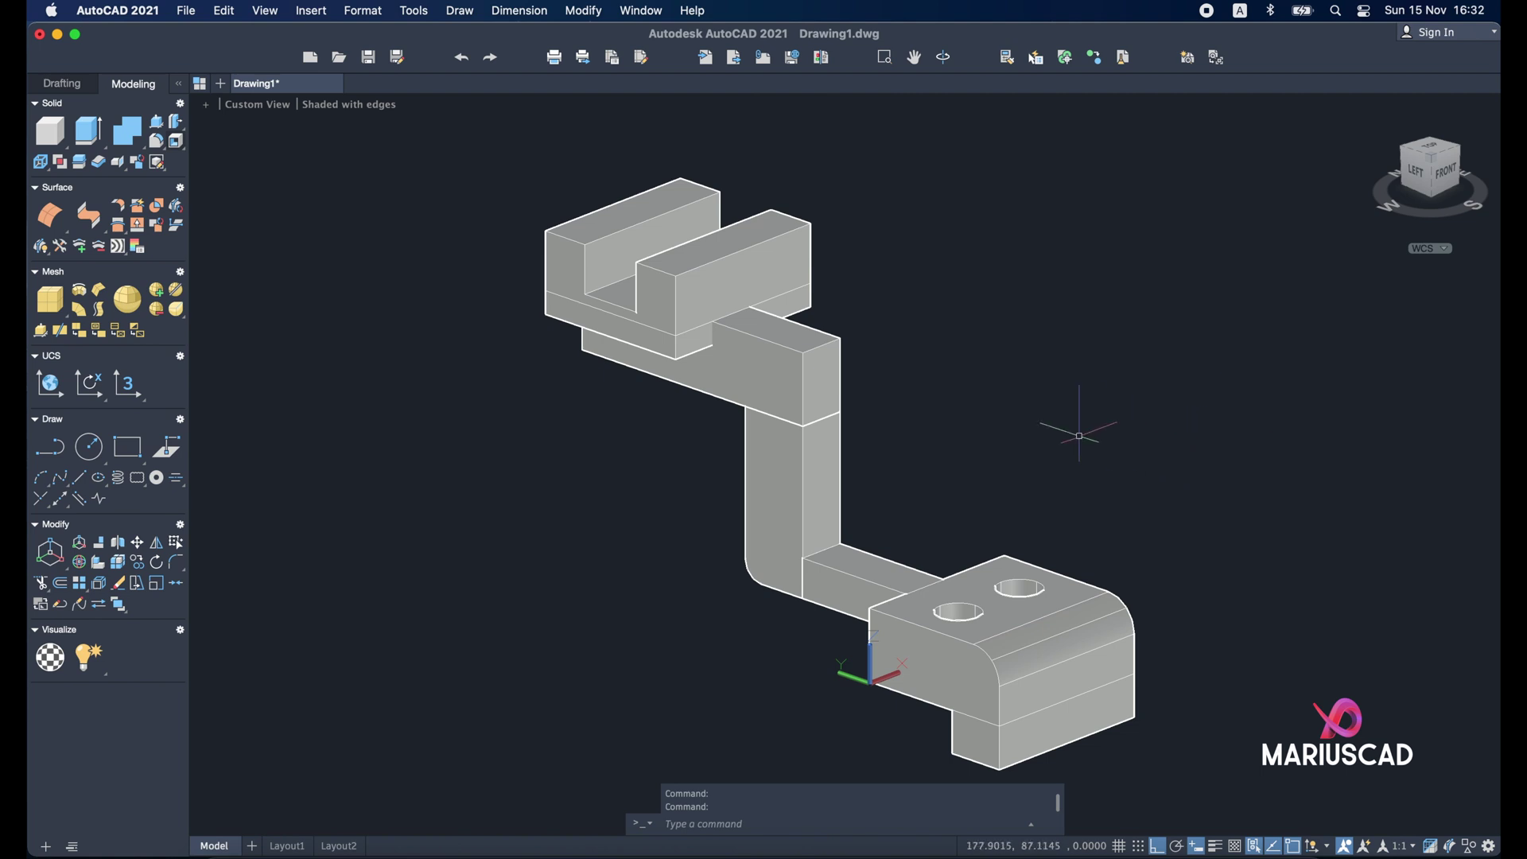
# Step: Union all the bracket's solids into a single body
pyautogui.scroll(-3, 1087, 434)
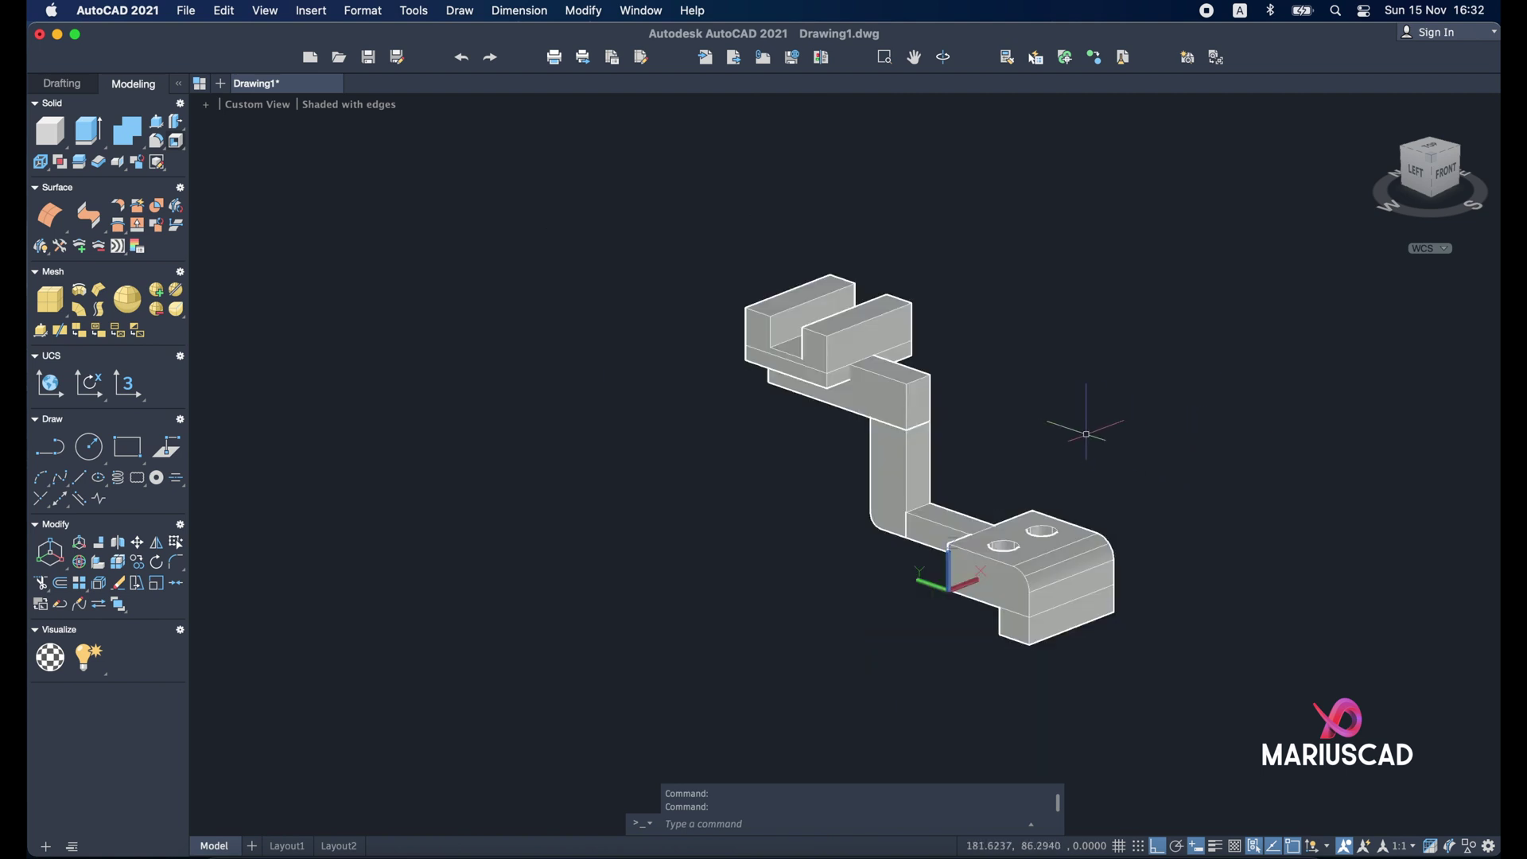
pyautogui.click(127, 131)
pyautogui.click(1191, 716)
pyautogui.click(645, 226)
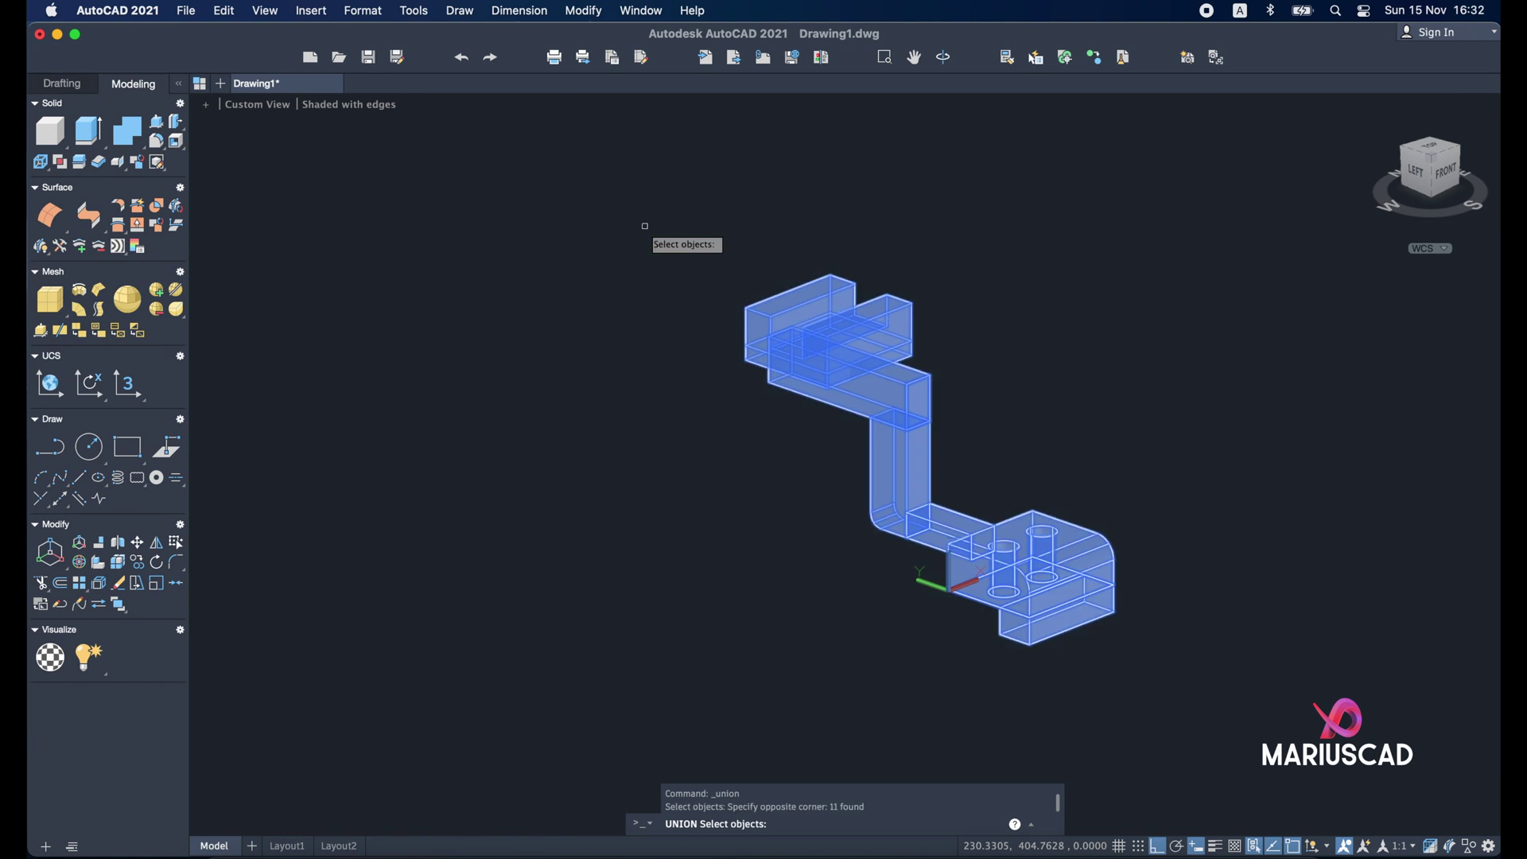
pyautogui.press('Return')
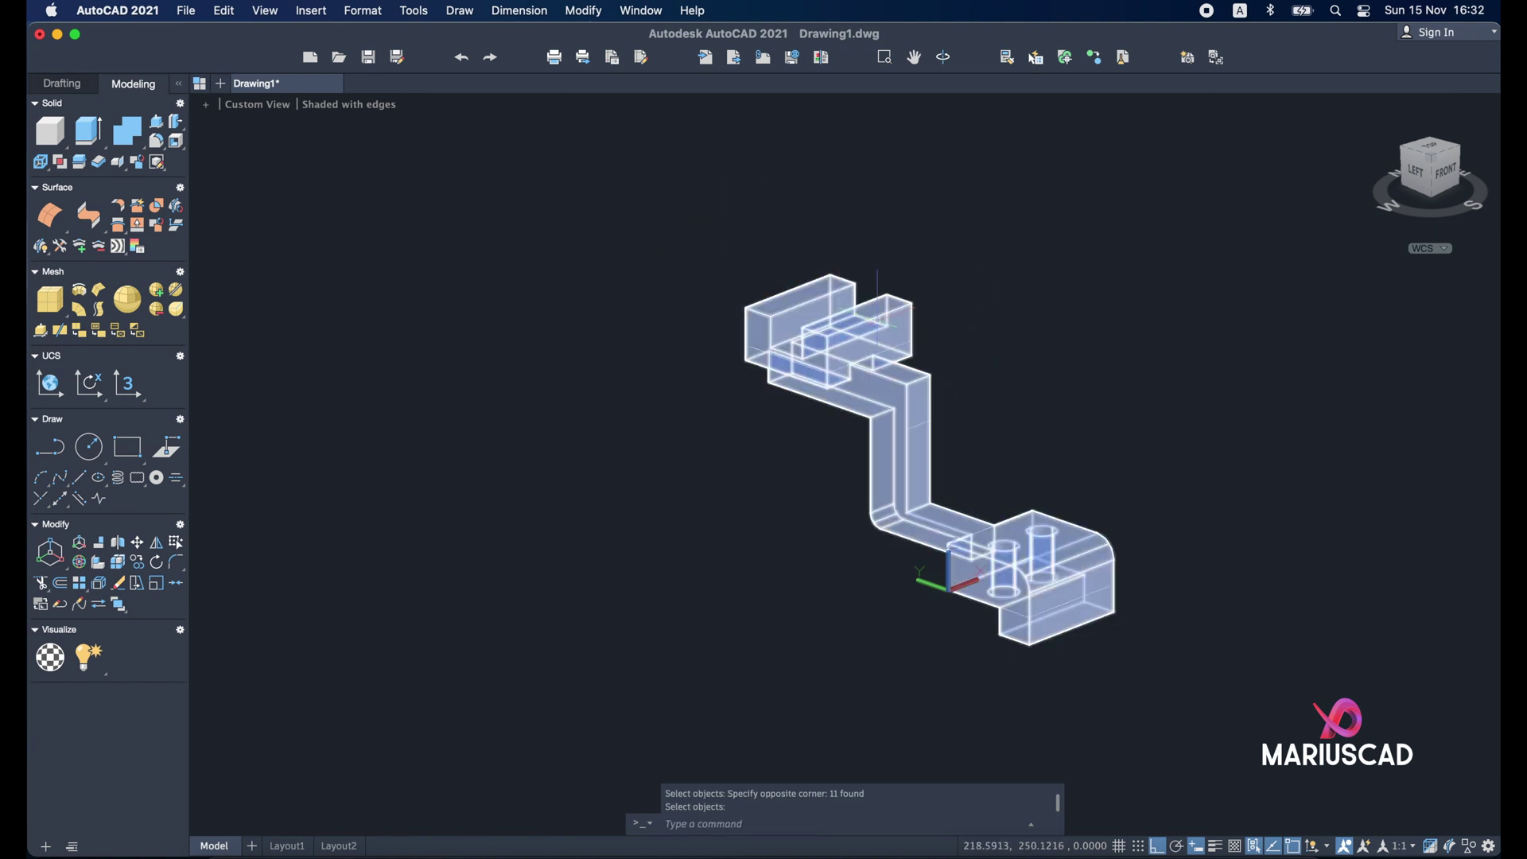
# Step: Move the united bracket along the negative X direction, clear of its construction sketches
pyautogui.click(878, 320)
pyautogui.write('m')
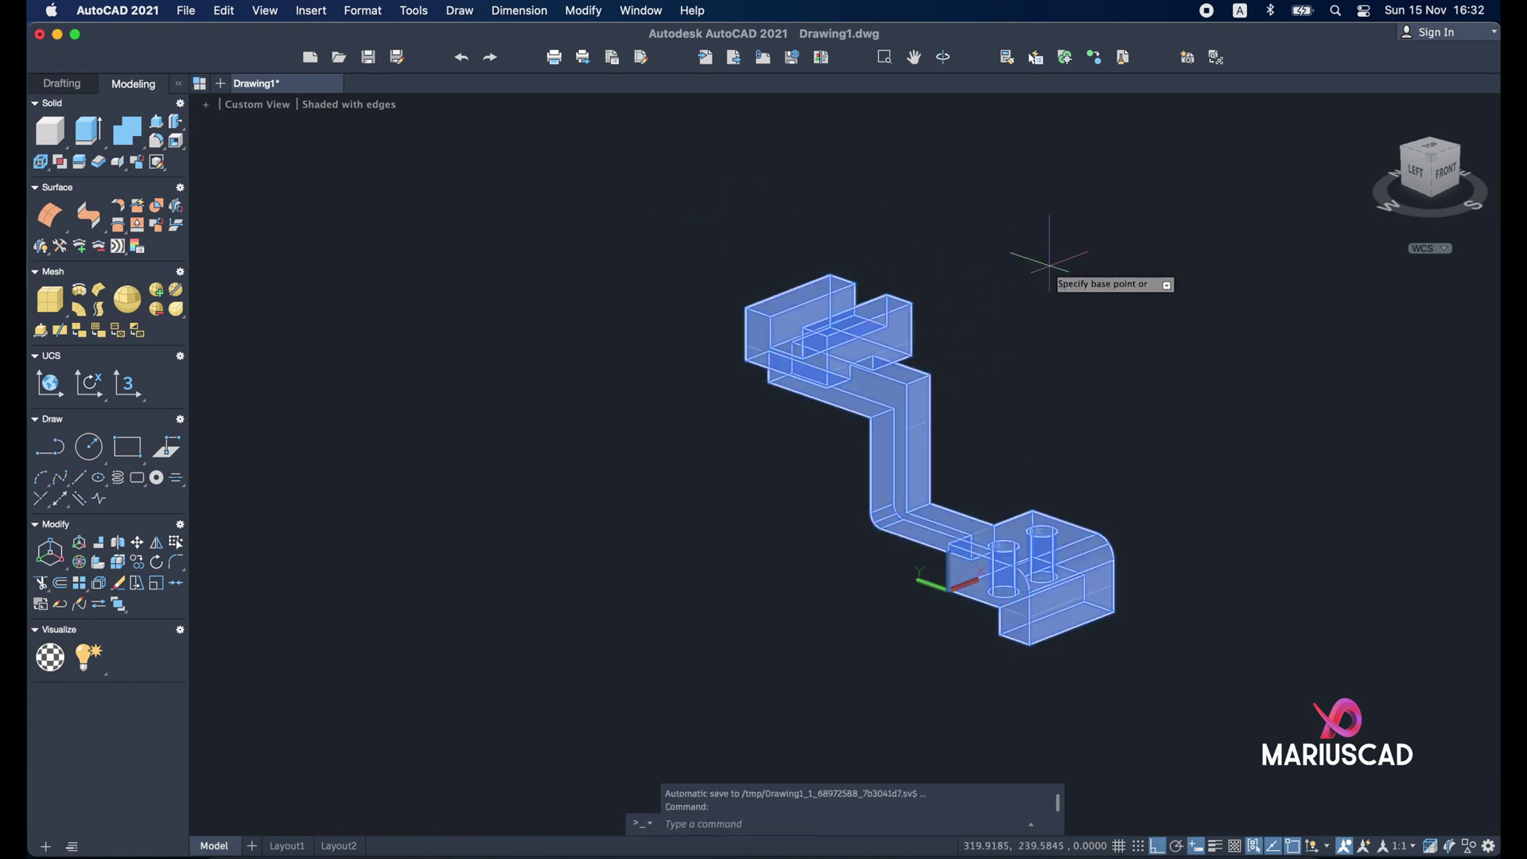
pyautogui.press('Return')
pyautogui.click(1056, 199)
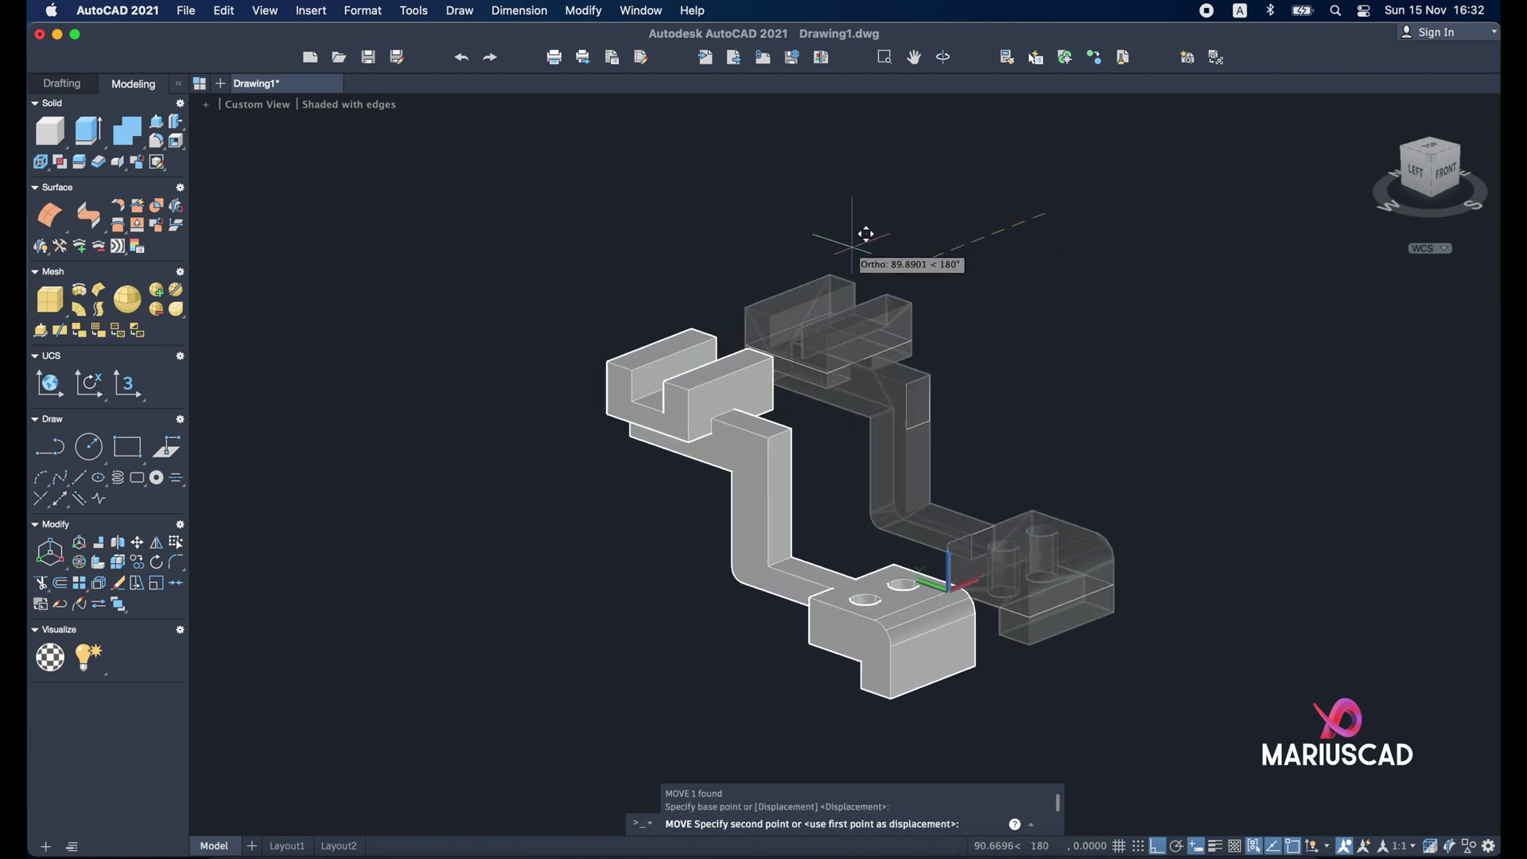
pyautogui.press('Escape')
# Step: Delete all the leftover construction rectangles, circles and lines beside the bracket, and view the finished model isometrically
pyautogui.keyDown('shift'); pyautogui.moveTo(1037, 484); pyautogui.dragTo(914, 541, button='middle'); pyautogui.keyUp('shift')
pyautogui.click(1123, 663)
pyautogui.click(942, 318)
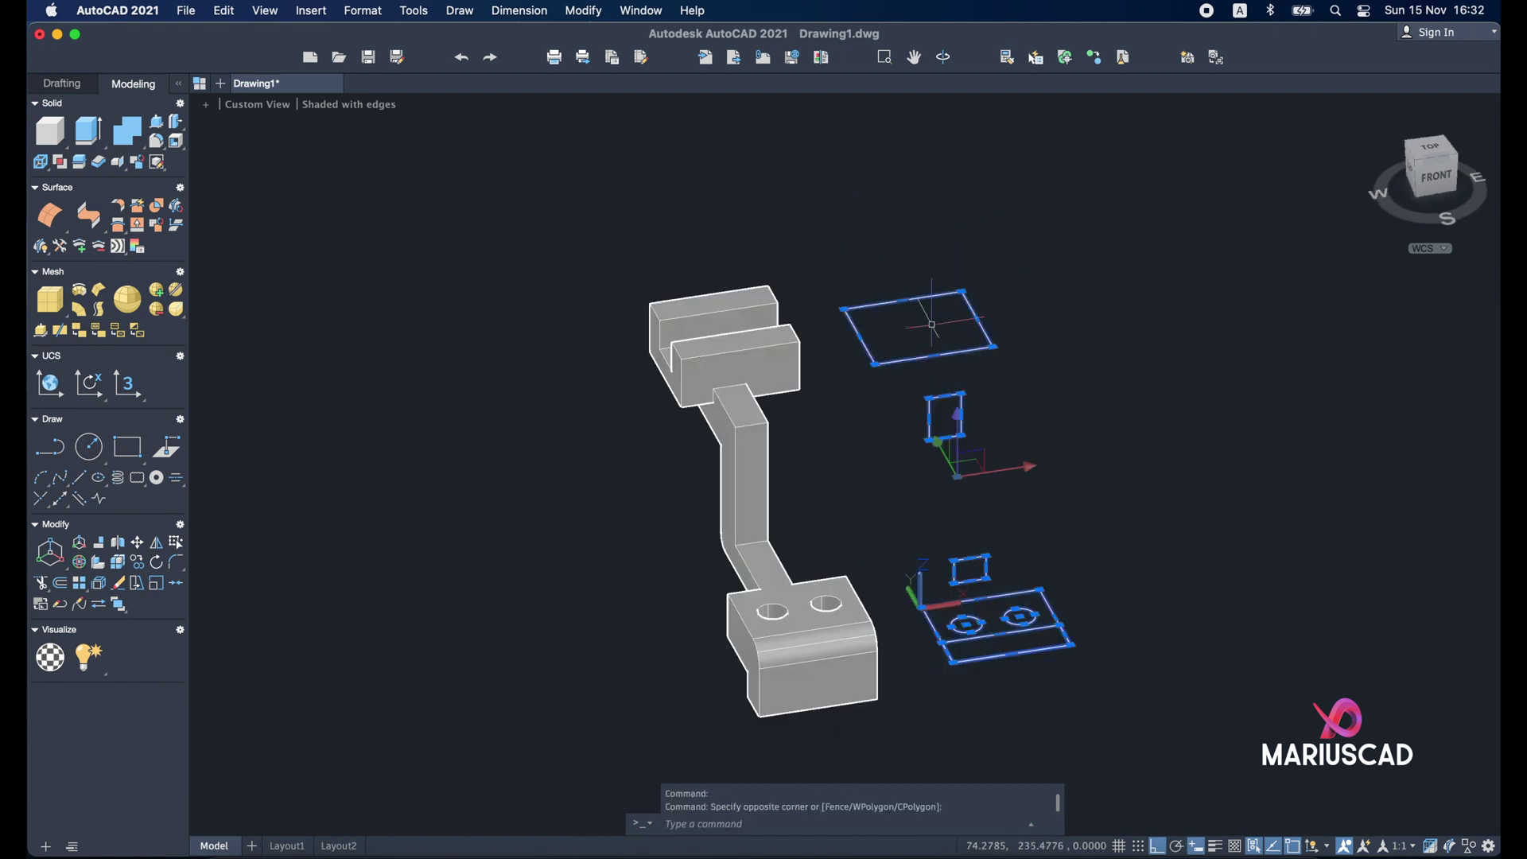
pyautogui.press('Delete')
pyautogui.moveTo(985, 477)
pyautogui.keyDown('shift'); pyautogui.mouseDown(button='middle')
pyautogui.moveTo(1061, 443)
pyautogui.moveTo(1159, 527)
pyautogui.moveTo(1028, 545)
pyautogui.moveTo(1323, 409)
pyautogui.moveTo(1296, 433)
pyautogui.mouseUp(button='middle'); pyautogui.keyUp('shift')
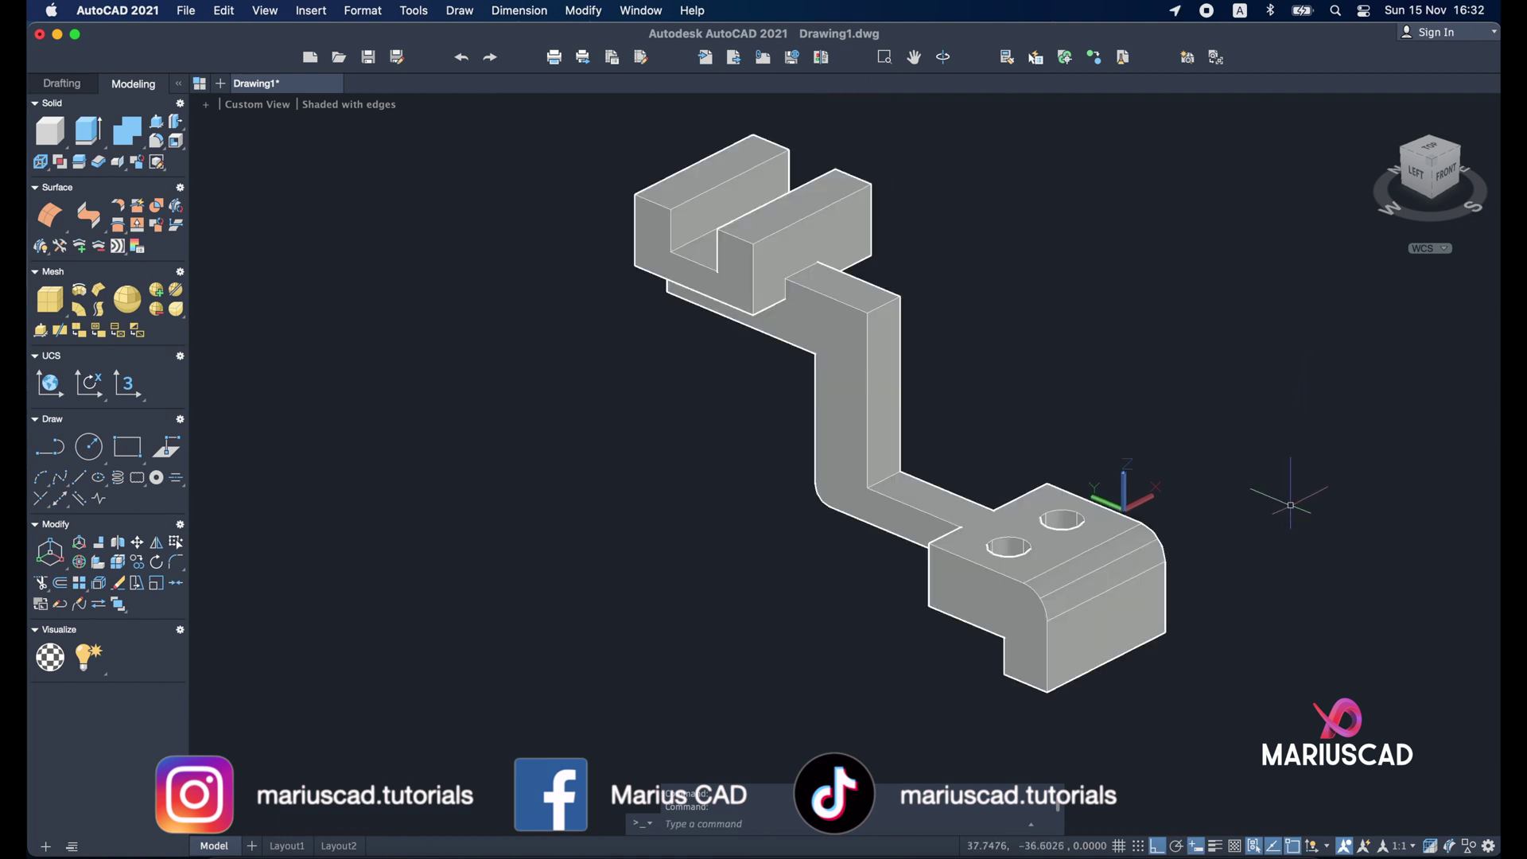